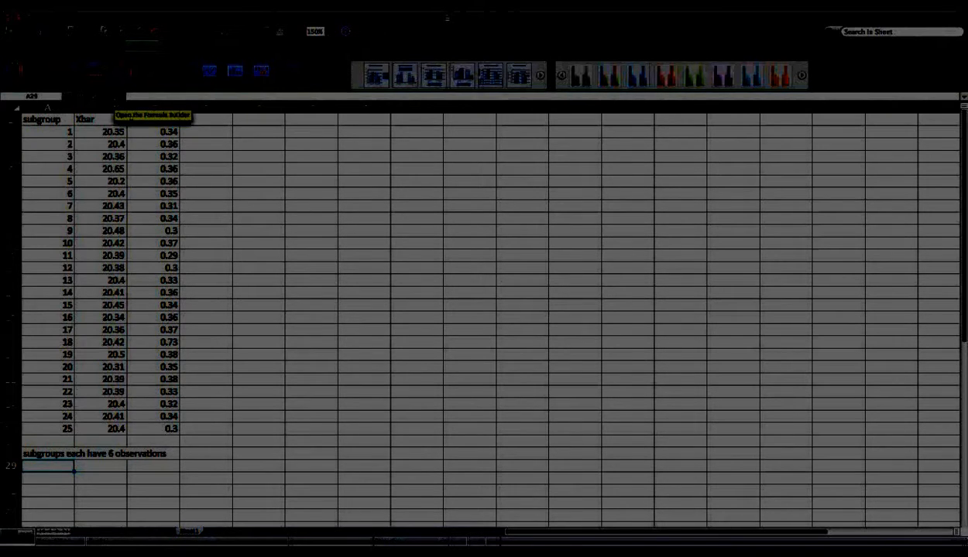
Step: Review the subgroup numbers, the 6-observation note, and the first Xbar (20.35) and R (0.34) values
{"action": "left_click_drag", "start_coordinate": [56, 135], "coordinate": [62, 414]}
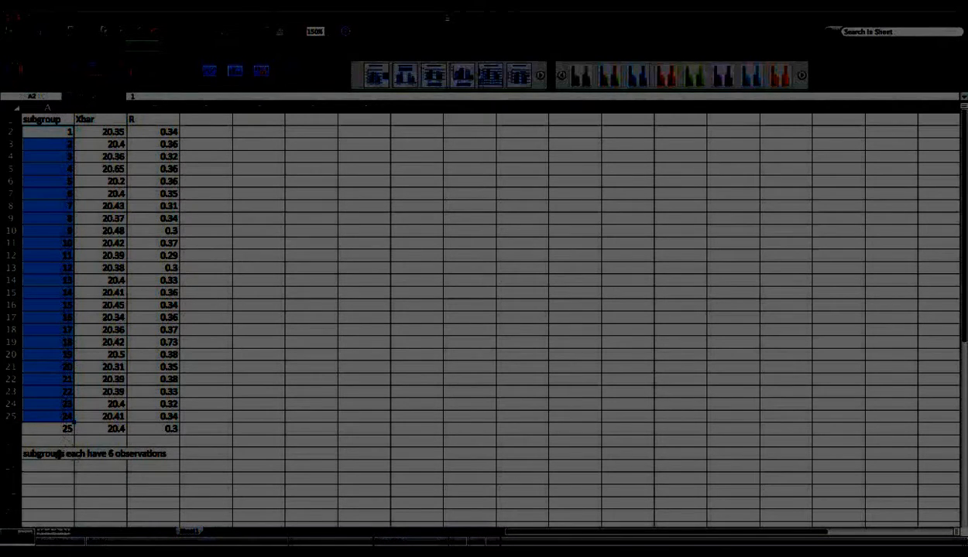
{"action": "left_click", "coordinate": [58, 455]}
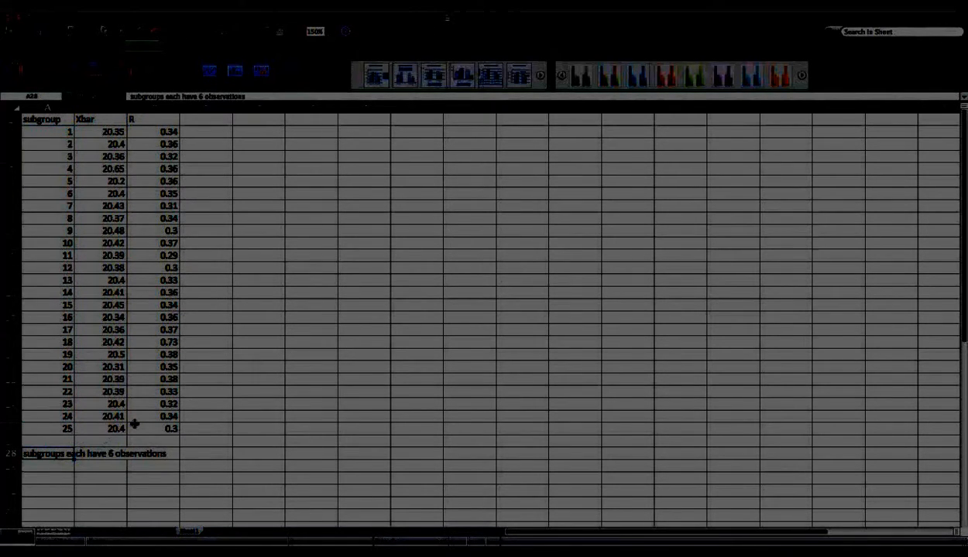
{"action": "left_click", "coordinate": [94, 135]}
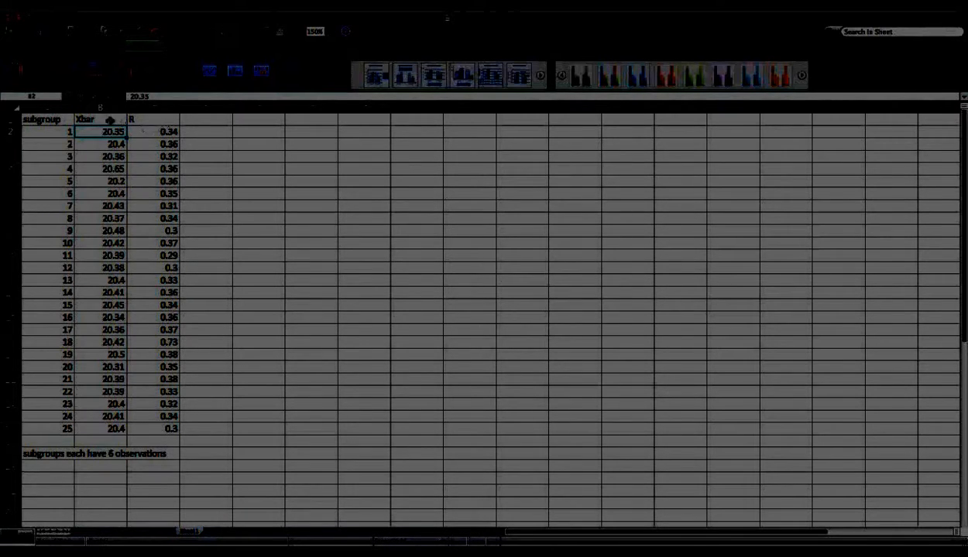
{"action": "left_click", "coordinate": [42, 132]}
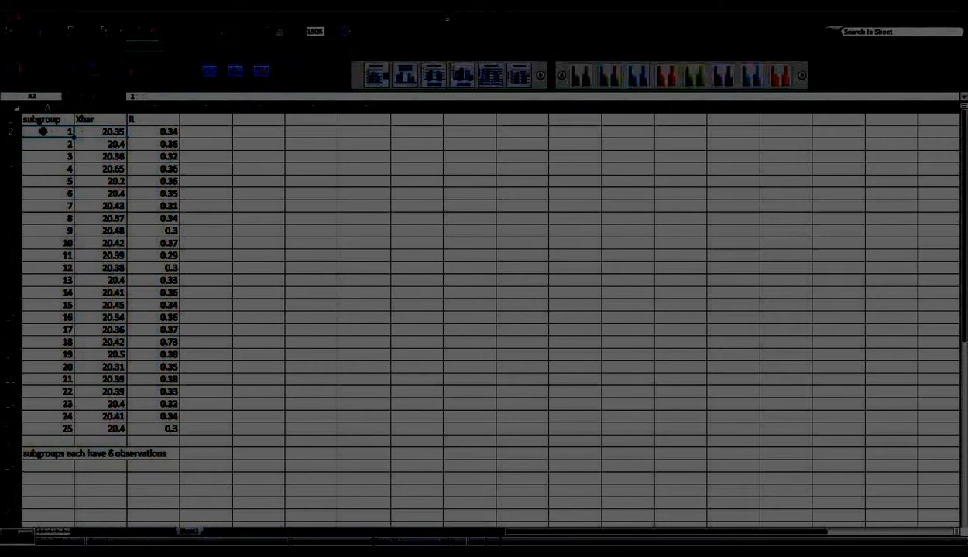
{"action": "left_click", "coordinate": [92, 132]}
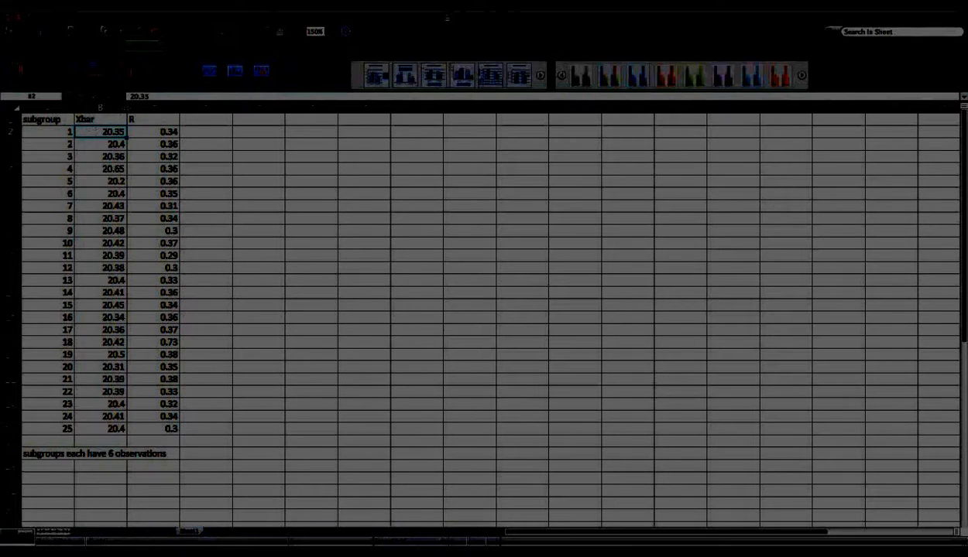
{"action": "left_click", "coordinate": [158, 128]}
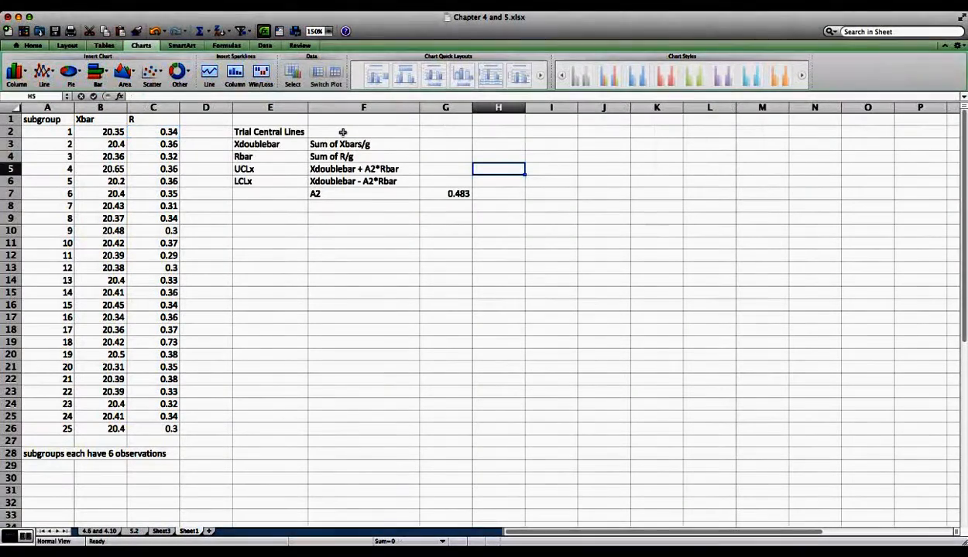
Step: Review the Trial Central Lines heading and its Xdoublebar and Rbar labels
{"action": "left_click", "coordinate": [275, 134]}
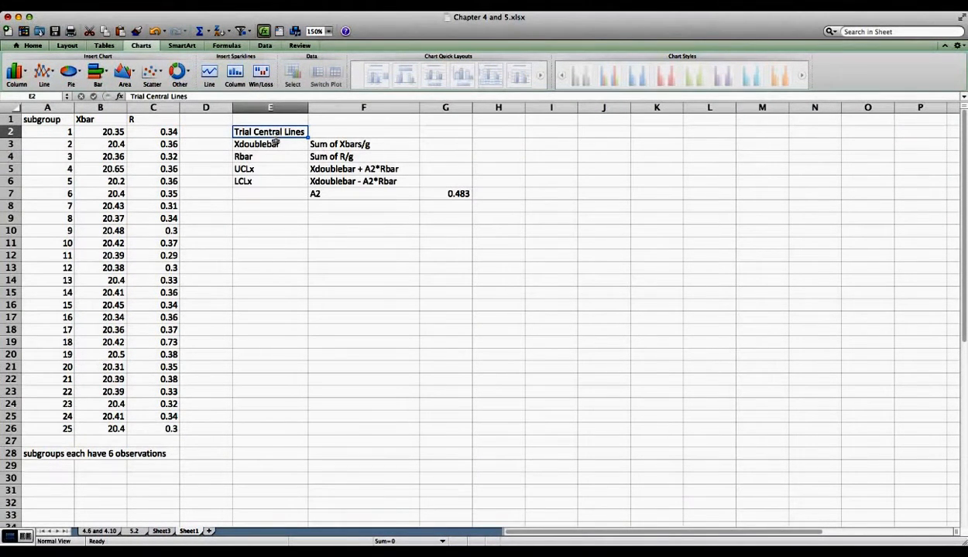
{"action": "left_click", "coordinate": [274, 145]}
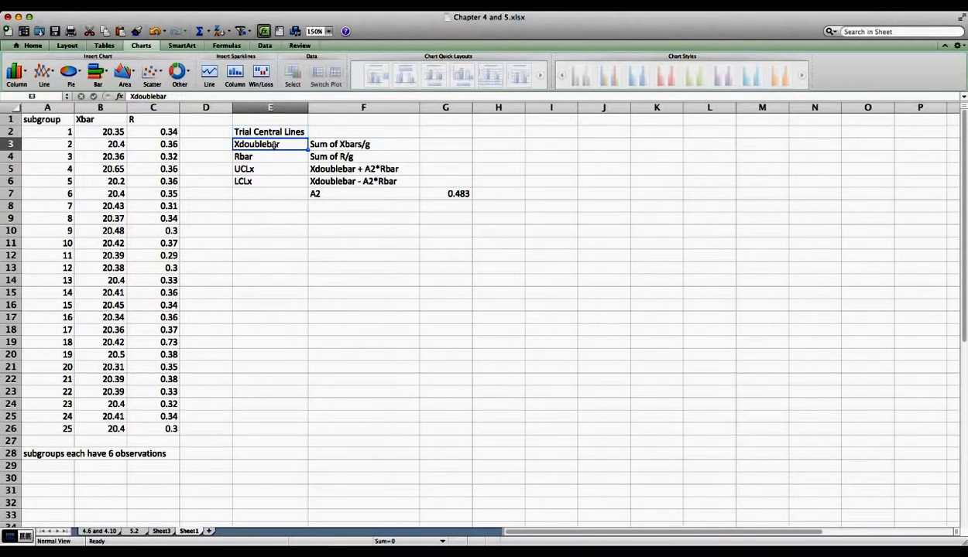
{"action": "left_click", "coordinate": [262, 156]}
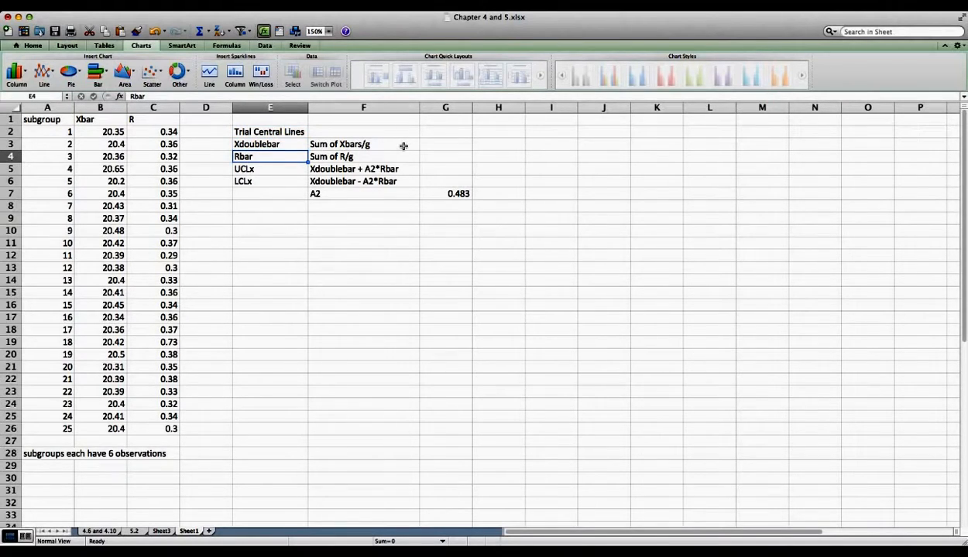
{"action": "left_click", "coordinate": [264, 144]}
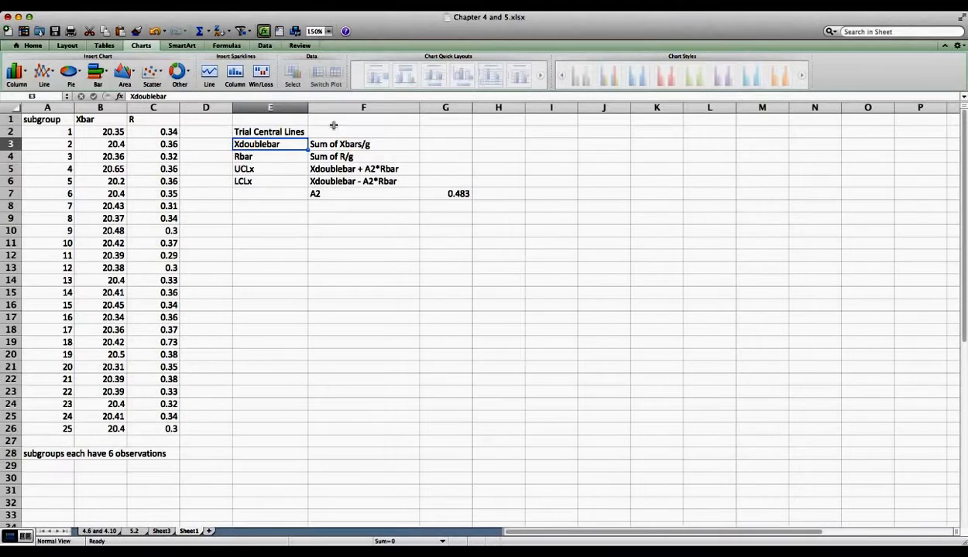
Step: Enter =SUM(B2:B26)/25 as Xdoublebar in G3, accepting Excel's formula correction
{"action": "left_click", "coordinate": [430, 144]}
{"action": "type", "text": "=("}
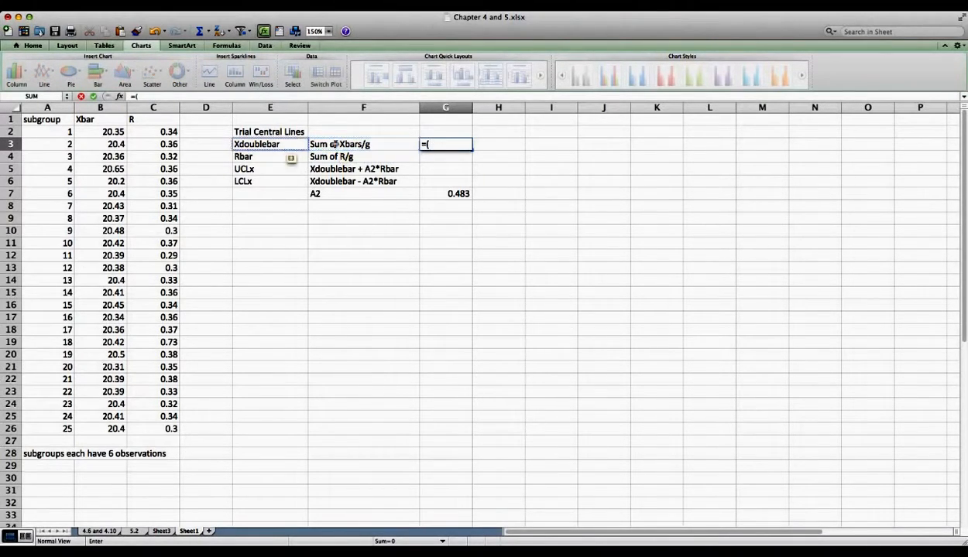
{"action": "left_click", "coordinate": [104, 133]}
{"action": "left_click_drag", "start_coordinate": [105, 140], "coordinate": [103, 429]}
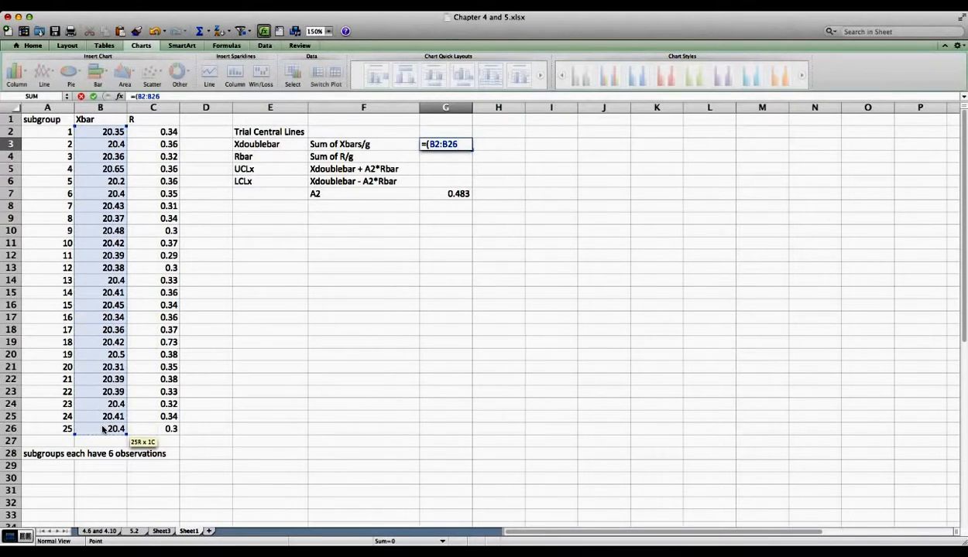
{"action": "key", "text": "BackSpace"}
{"action": "key", "text": "BackSpace"}
{"action": "key", "text": "BackSpace"}
{"action": "key", "text": "BackSpace"}
{"action": "key", "text": "BackSpace"}
{"action": "key", "text": "BackSpace"}
{"action": "type", "text": "sum(b2-"}
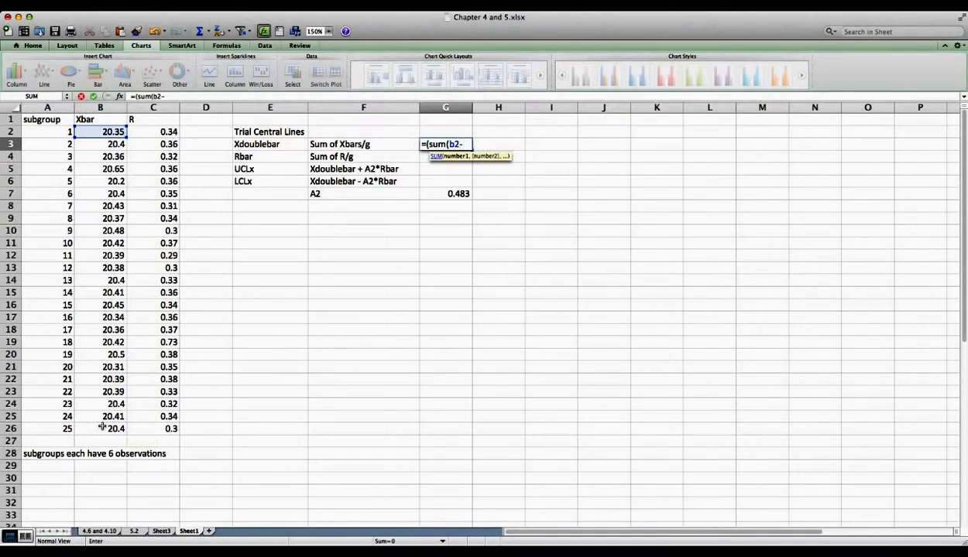
{"action": "key", "text": "BackSpace"}
{"action": "type", "text": ":b26)/"}
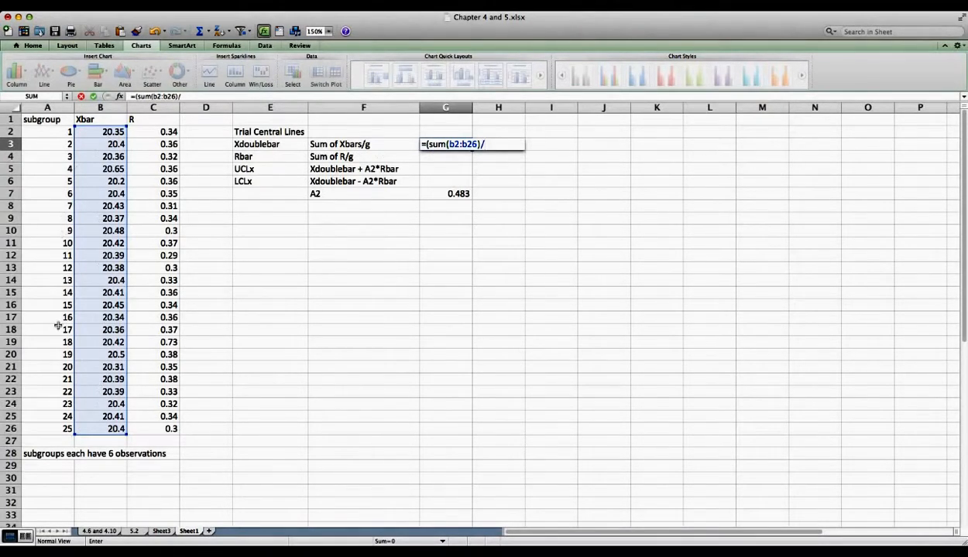
{"action": "type", "text": "25"}
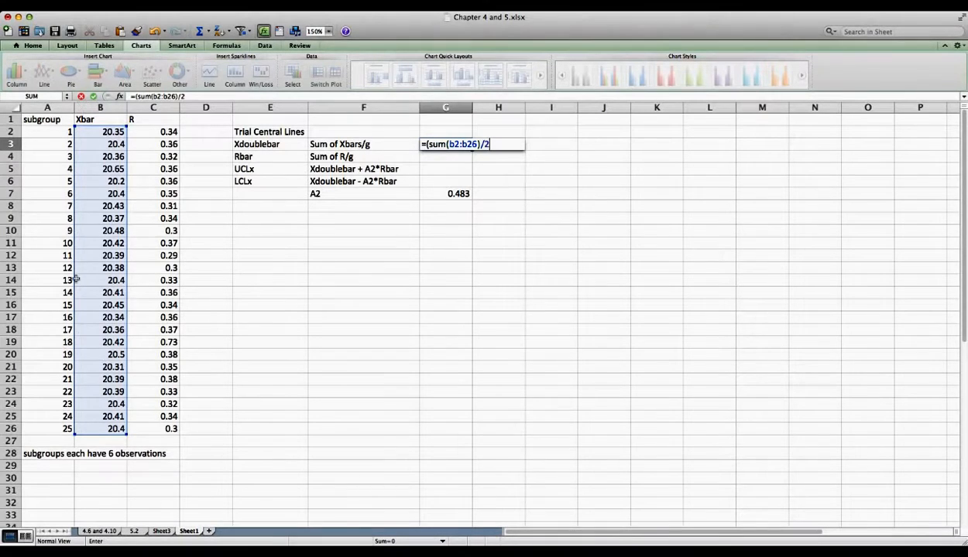
{"action": "key", "text": "Return"}
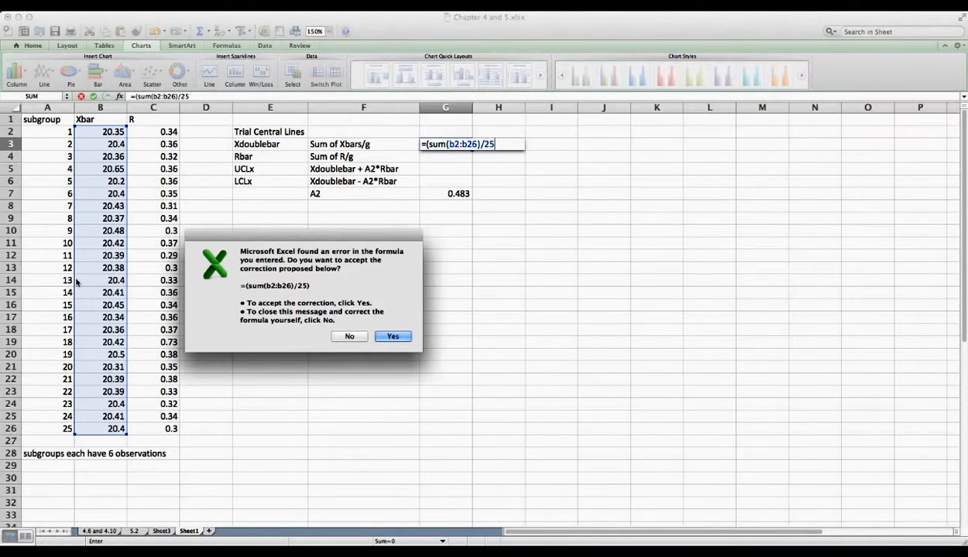
{"action": "key", "text": "Escape"}
{"action": "key", "text": "Return"}
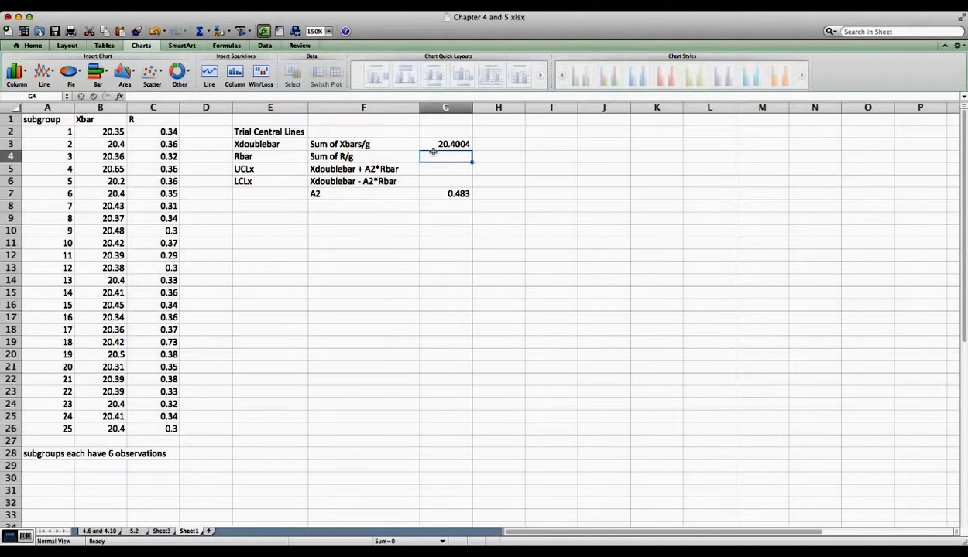
Step: Enter =SUM(C2:C26)/25 in G4 so Rbar shows 0.3556, then check the UCLx and LCLx labels
{"action": "type", "text": "="}
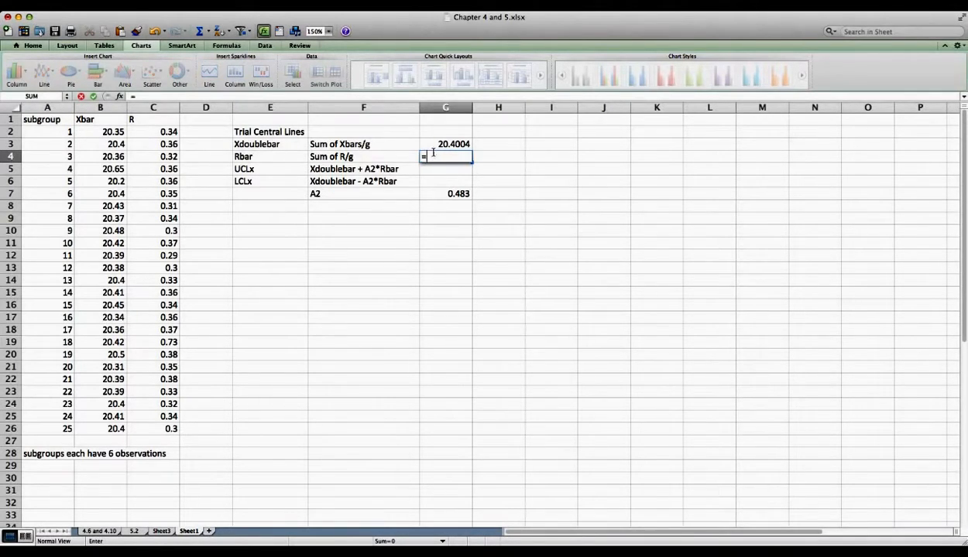
{"action": "type", "text": "sum("}
{"action": "left_click_drag", "start_coordinate": [159, 131], "coordinate": [154, 430]}
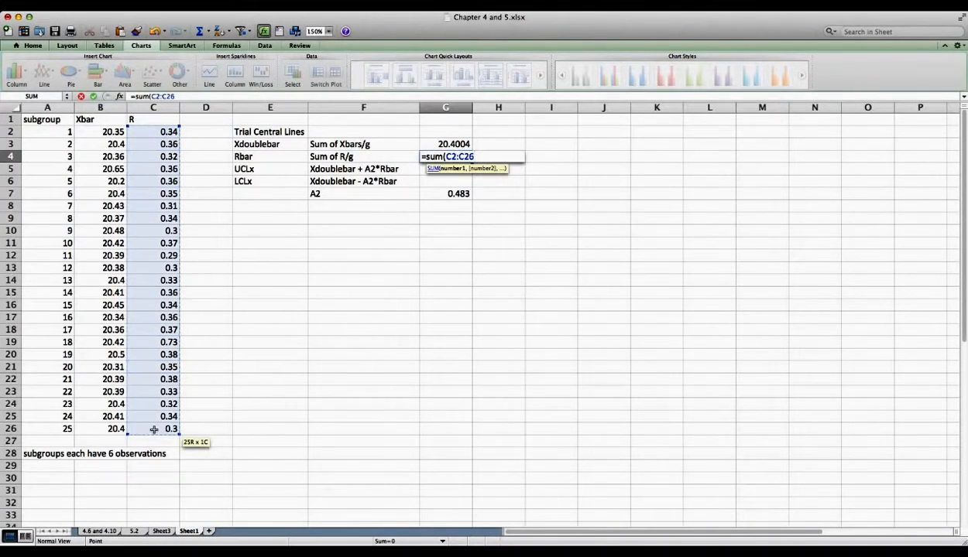
{"action": "type", "text": ")/25"}
{"action": "key", "text": "Return"}
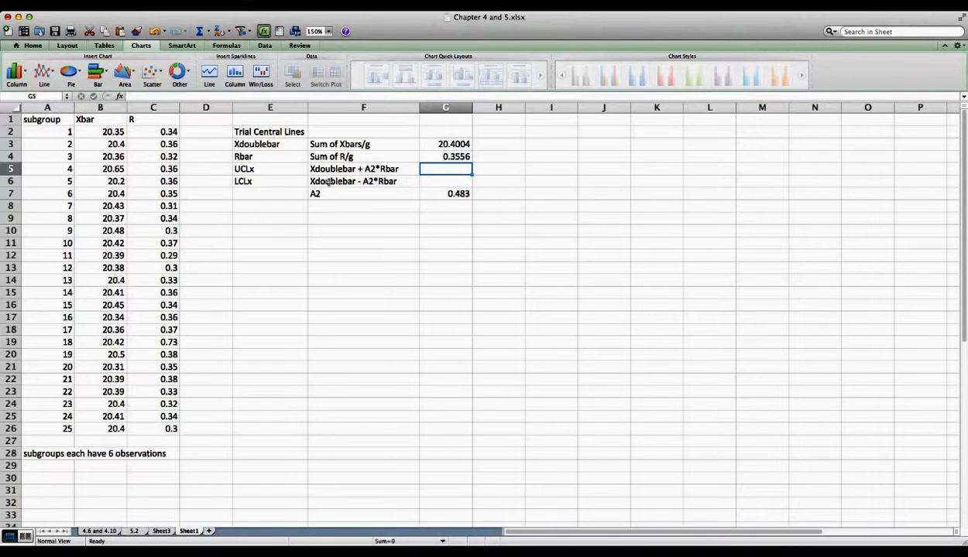
{"action": "left_click", "coordinate": [260, 165]}
{"action": "left_click", "coordinate": [257, 181]}
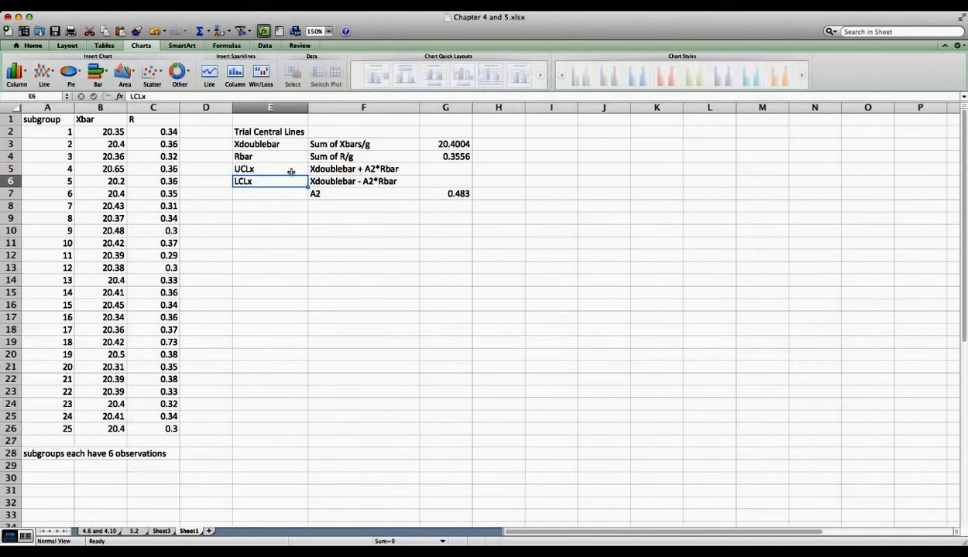
Step: Change the UCLx description to '3 sigma', then restore it to 'A2*Rbar'
{"action": "left_click", "coordinate": [334, 169]}
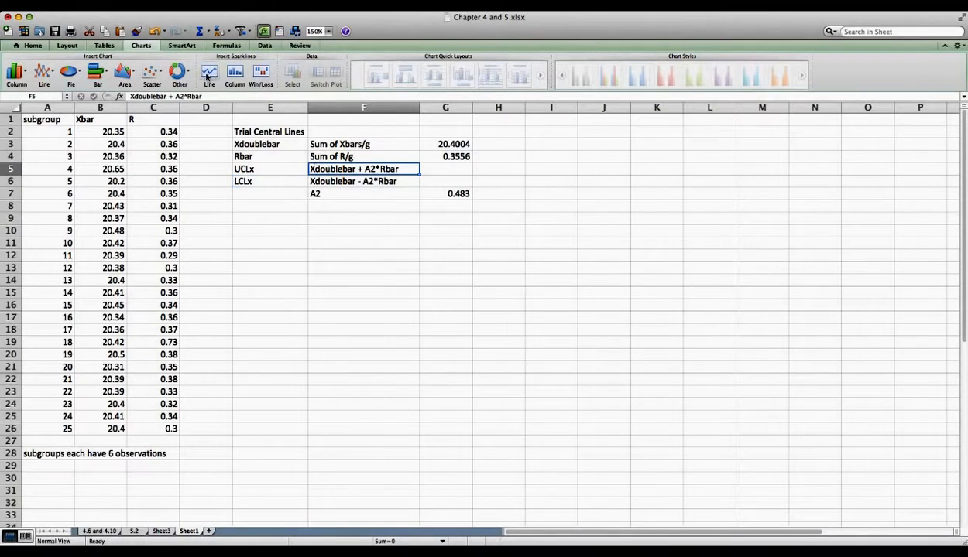
{"action": "left_click_drag", "start_coordinate": [173, 96], "coordinate": [242, 96]}
{"action": "type", "text": "3"}
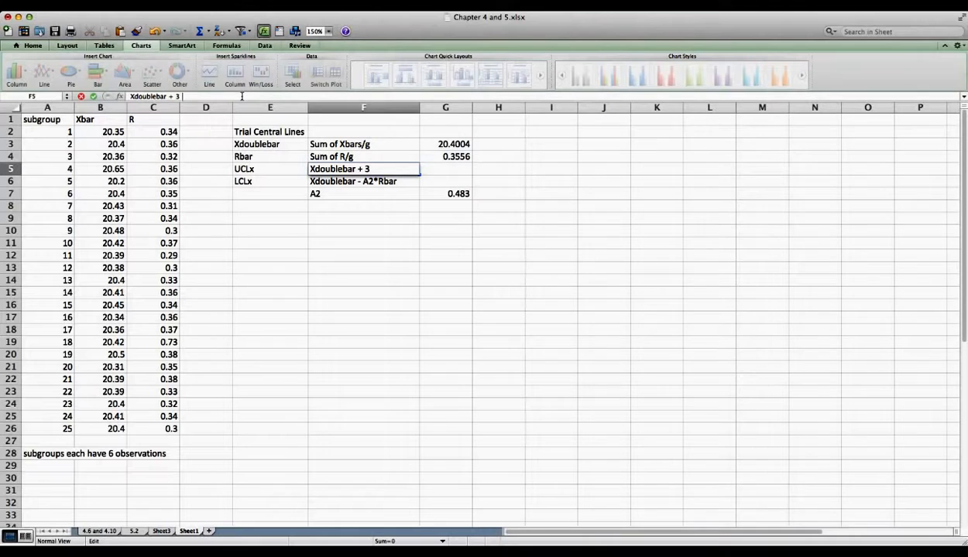
{"action": "type", "text": " sigam"}
{"action": "type", "text": "a"}
{"action": "key", "text": "BackSpace"}
{"action": "key", "text": "BackSpace"}
{"action": "key", "text": "BackSpace"}
{"action": "type", "text": "ma"}
{"action": "key", "text": "BackSpace"}
{"action": "key", "text": "BackSpace"}
{"action": "key", "text": "BackSpace"}
{"action": "key", "text": "BackSpace"}
{"action": "key", "text": "BackSpace"}
{"action": "type", "text": "s"}
{"action": "type", "text": "igma"}
{"action": "key", "text": "BackSpace"}
{"action": "key", "text": "BackSpace"}
{"action": "key", "text": "BackSpace"}
{"action": "key", "text": "BackSpace"}
{"action": "key", "text": "BackSpace"}
{"action": "key", "text": "BackSpace"}
{"action": "key", "text": "BackSpace"}
{"action": "type", "text": "A2*Rbar"}
{"action": "key", "text": "Tab"}
Step: Check the A2 constant 0.483 and the 6-observation note, then start the UCLx formula in G5
{"action": "left_click", "coordinate": [387, 194]}
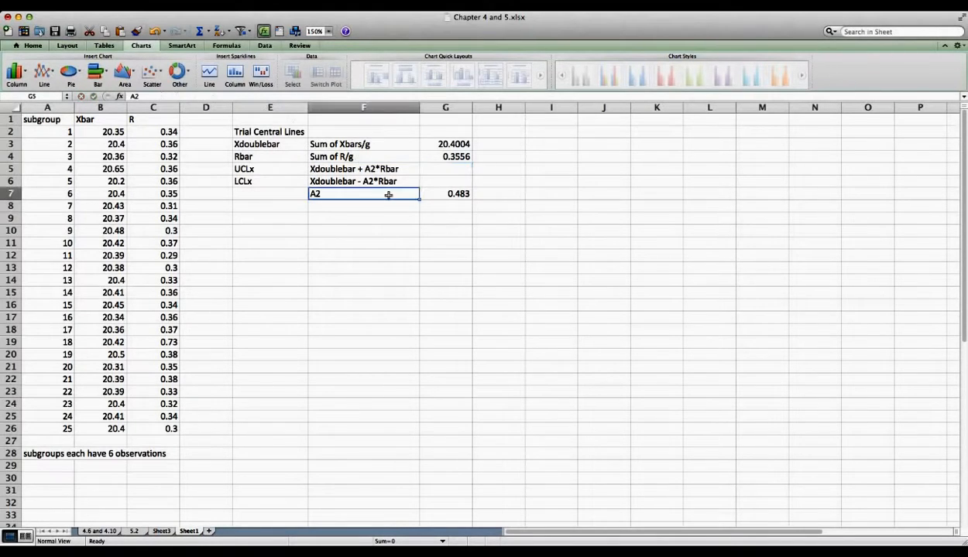
{"action": "left_click", "coordinate": [442, 196]}
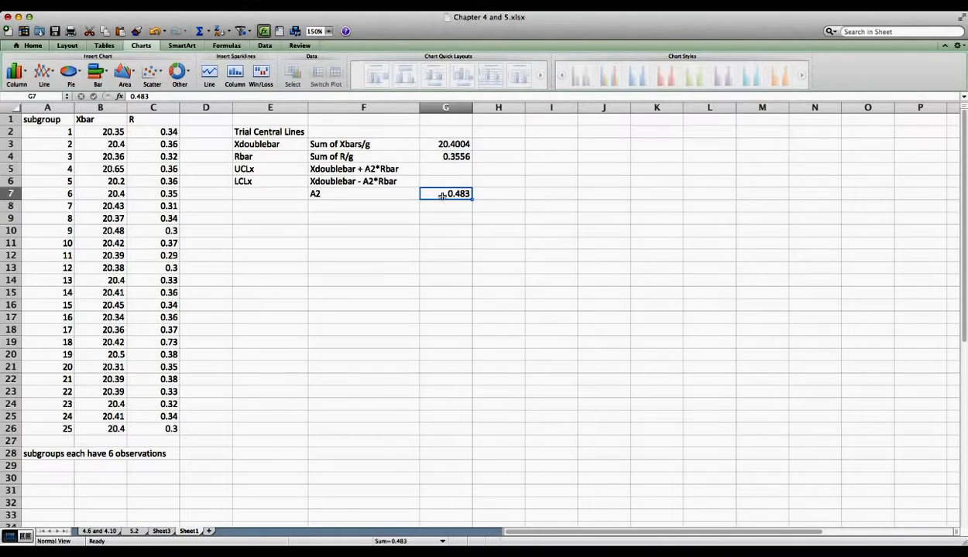
{"action": "left_click", "coordinate": [64, 454]}
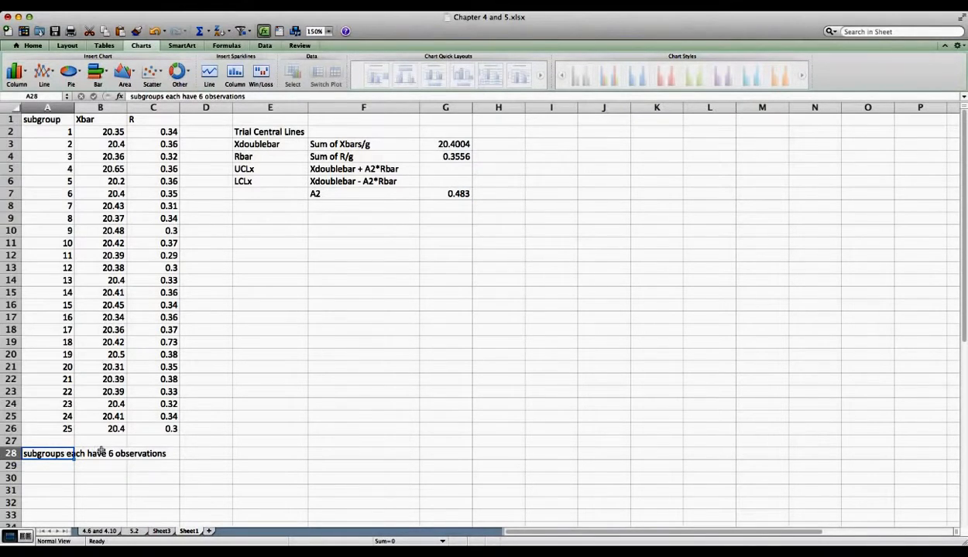
{"action": "left_click", "coordinate": [363, 192]}
{"action": "left_click", "coordinate": [443, 195]}
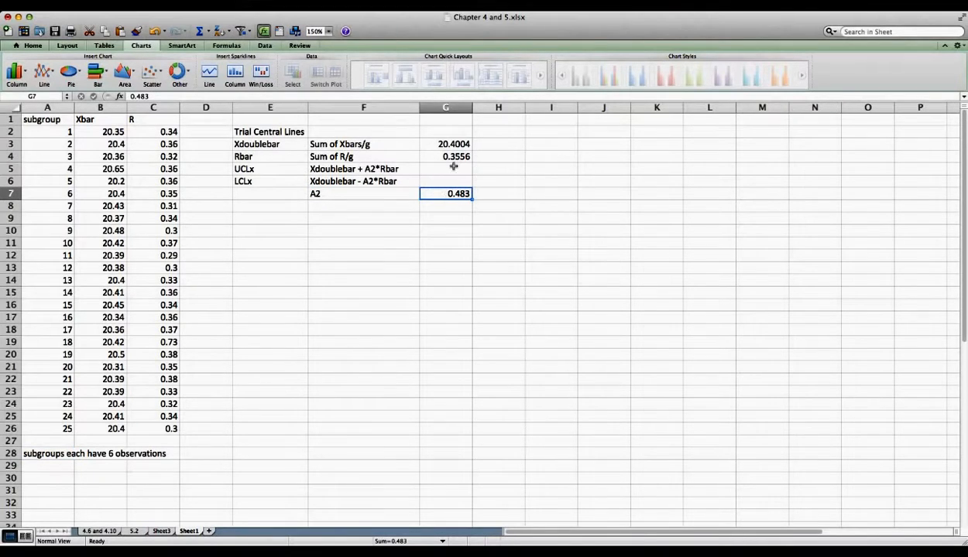
{"action": "left_click", "coordinate": [453, 168]}
{"action": "type", "text": "="}
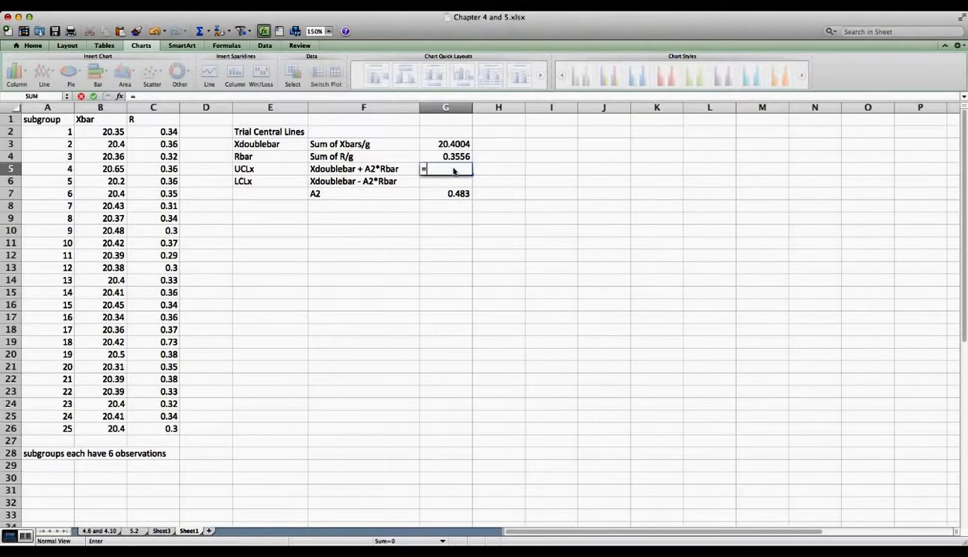
Step: Complete G5 as =G3+(G7*G4) so UCLx shows 20.5721548
{"action": "left_click", "coordinate": [452, 144]}
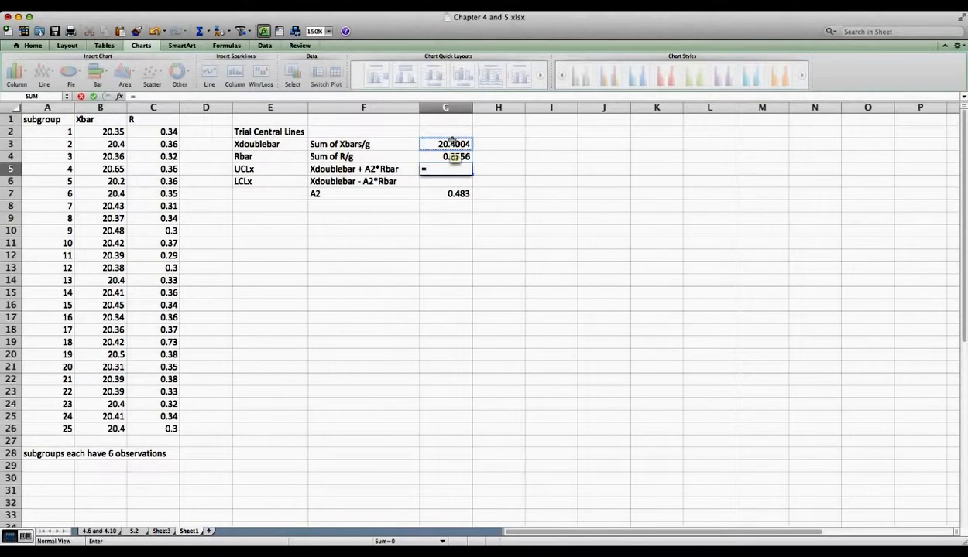
{"action": "left_click", "coordinate": [452, 144]}
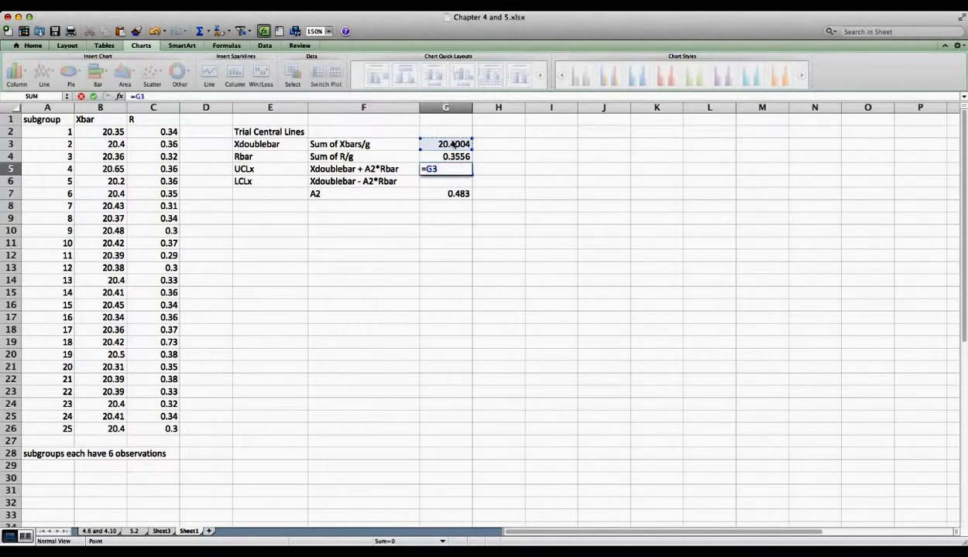
{"action": "type", "text": "+("}
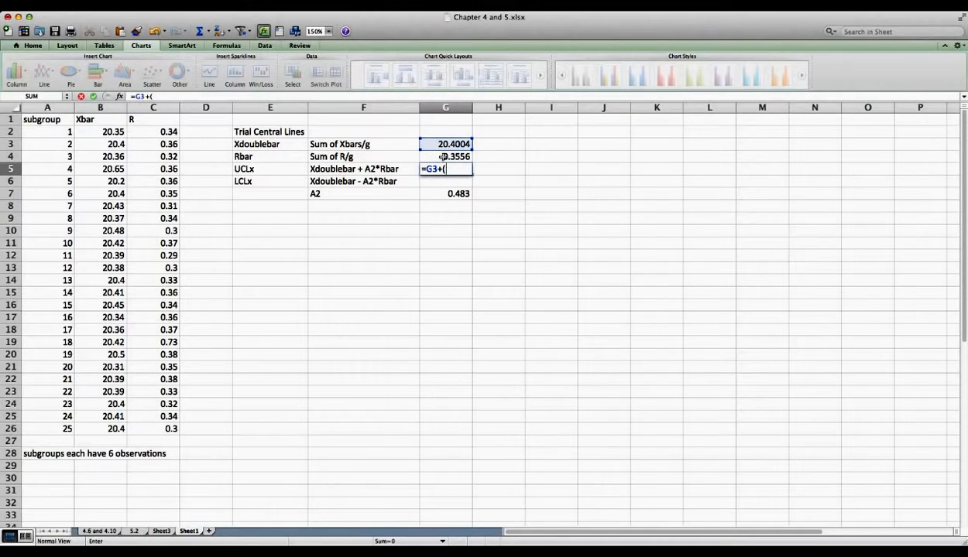
{"action": "left_click", "coordinate": [449, 194]}
{"action": "type", "text": "*"}
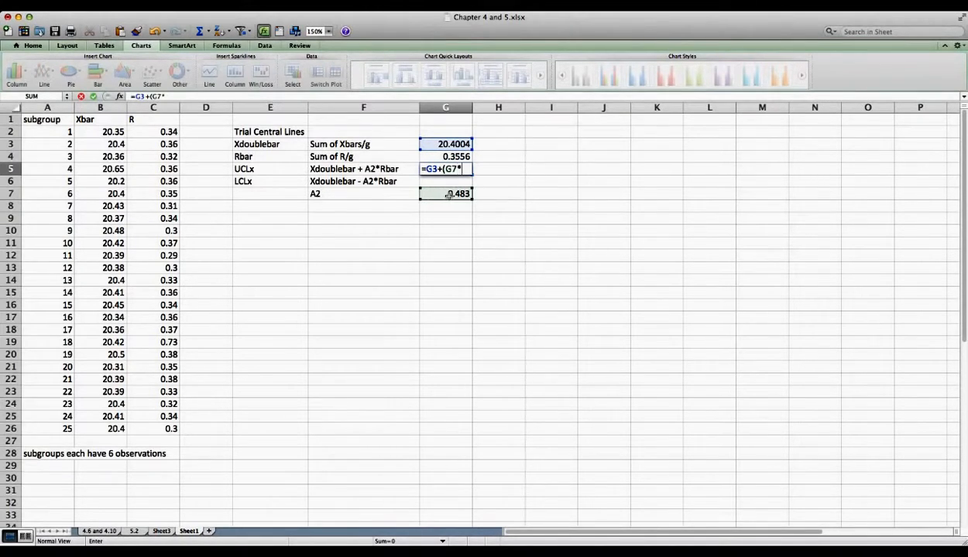
{"action": "left_click", "coordinate": [447, 156]}
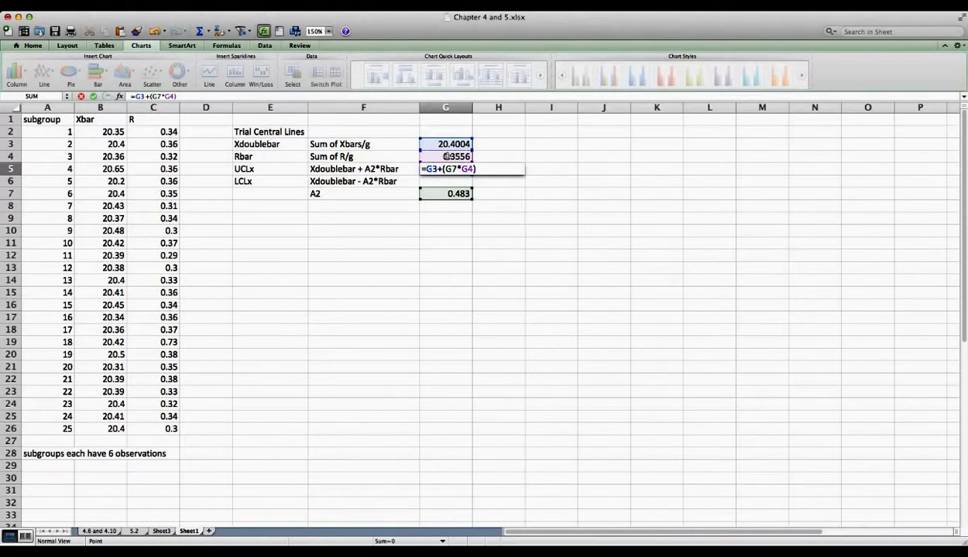
{"action": "key", "text": "Return"}
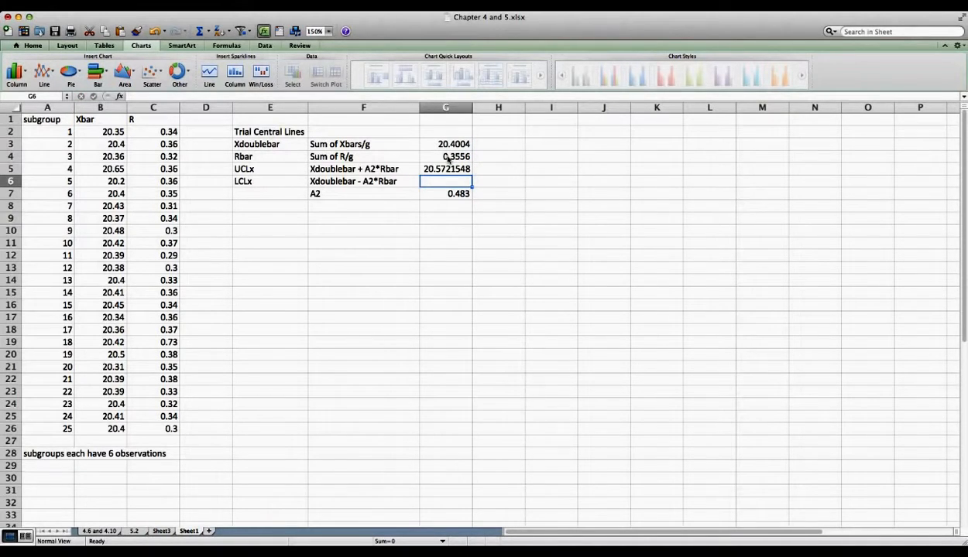
Step: Enter =G3-(G7*G4) in G6 so LCLx shows 20.2286452, then check the G5 and G6 results
{"action": "type", "text": "="}
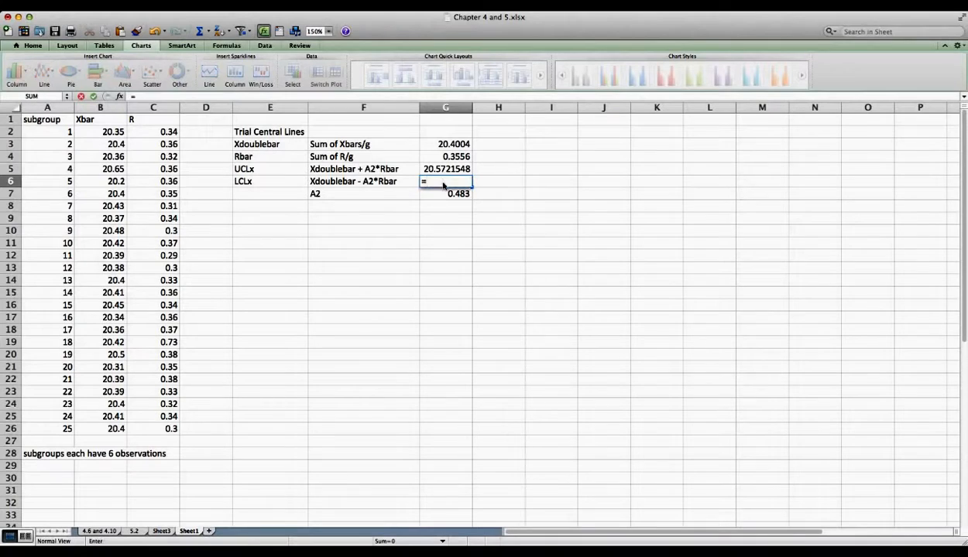
{"action": "left_click", "coordinate": [451, 147]}
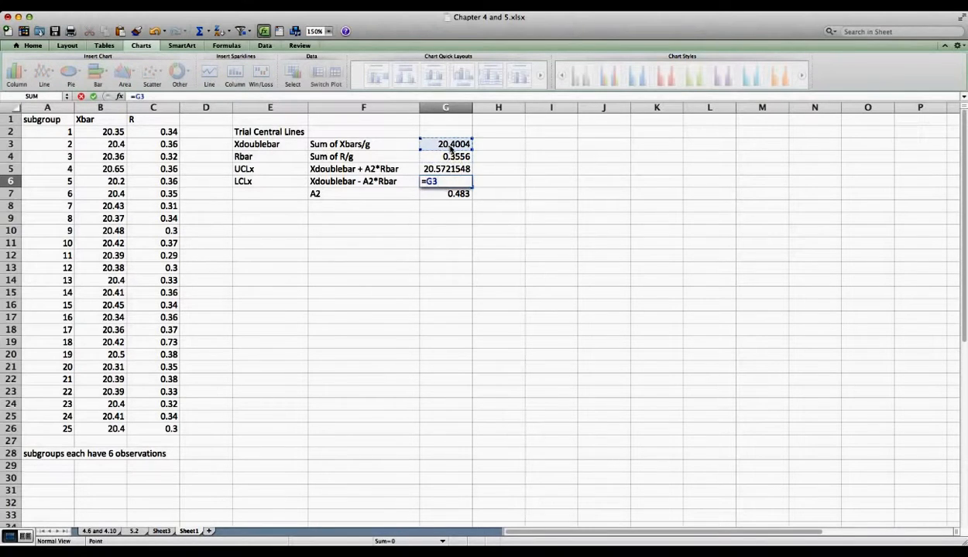
{"action": "type", "text": "-("}
{"action": "left_click", "coordinate": [452, 194]}
{"action": "type", "text": "*"}
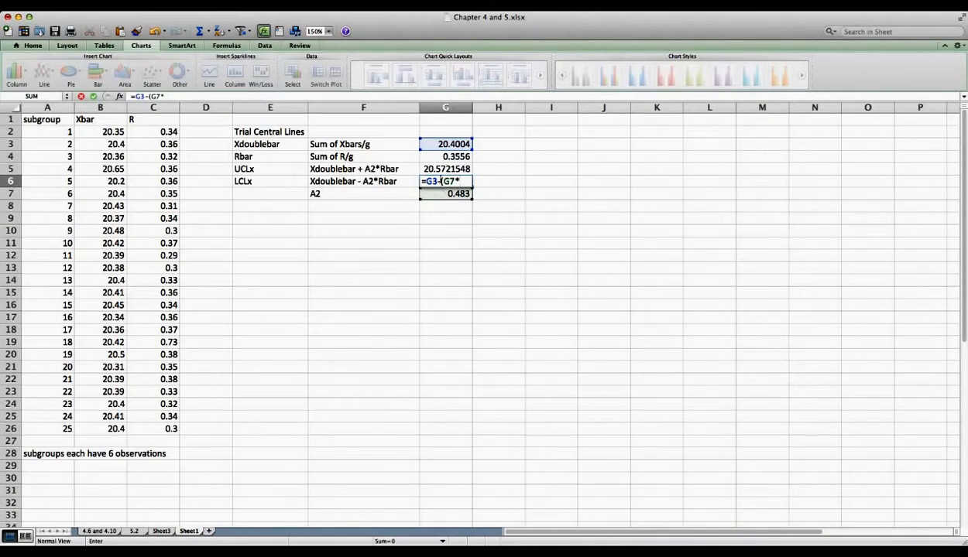
{"action": "left_click", "coordinate": [443, 157]}
{"action": "type", "text": ")"}
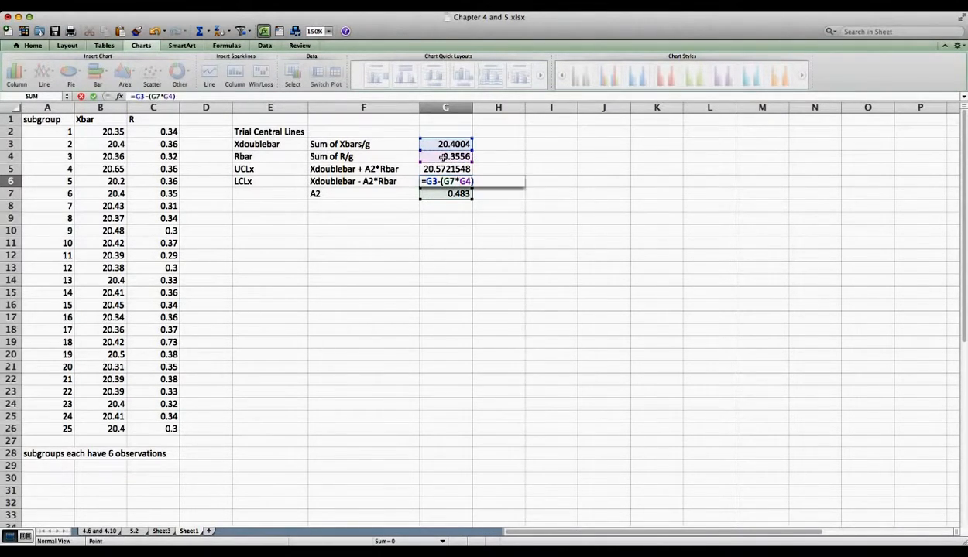
{"action": "key", "text": "Return"}
{"action": "left_click", "coordinate": [435, 168]}
{"action": "left_click", "coordinate": [446, 179]}
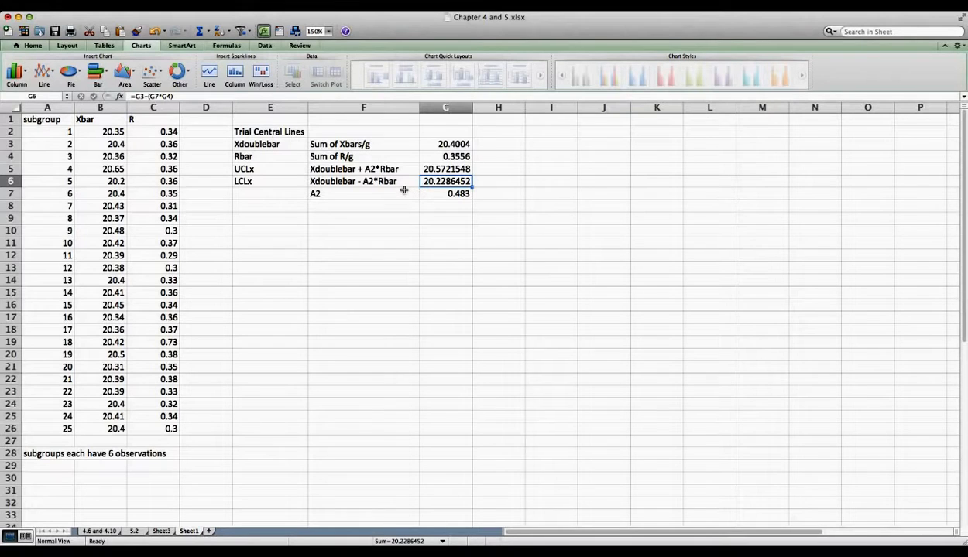
{"action": "left_click", "coordinate": [280, 155]}
Step: Step through the existing Rbar, UCLx and LCLx labels
{"action": "left_click", "coordinate": [255, 168]}
{"action": "left_click", "coordinate": [258, 179]}
{"action": "left_click", "coordinate": [253, 168]}
{"action": "left_click", "coordinate": [251, 155]}
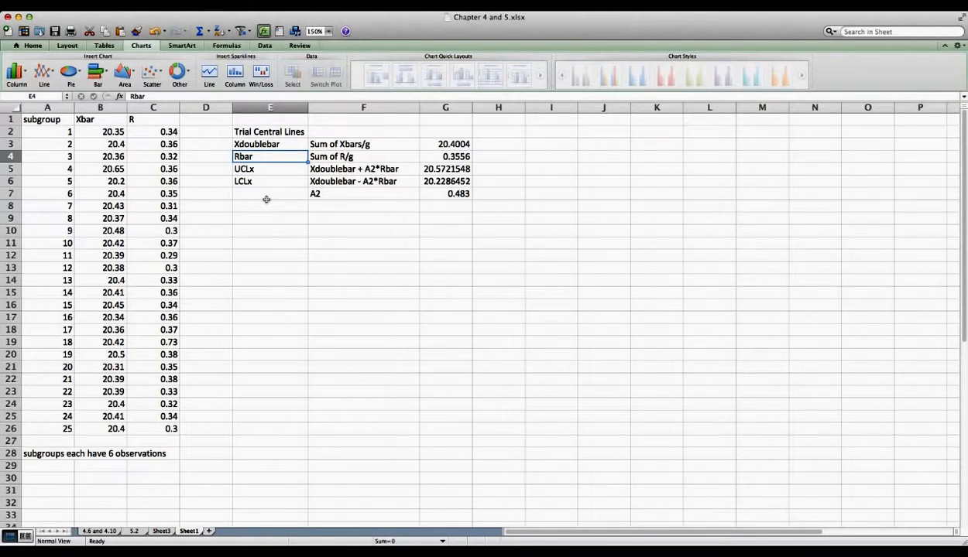
Step: Check the new UCLr and LCLr rows: D4*Rbar, D3*Rbar, D4 = 2.004 and D3 = 0
{"action": "left_click", "coordinate": [267, 206]}
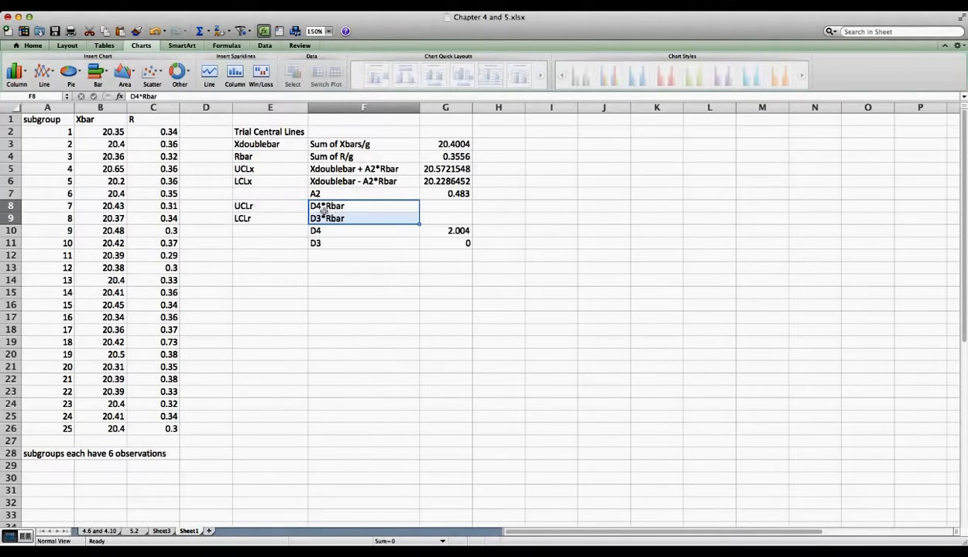
{"action": "left_click", "coordinate": [313, 206]}
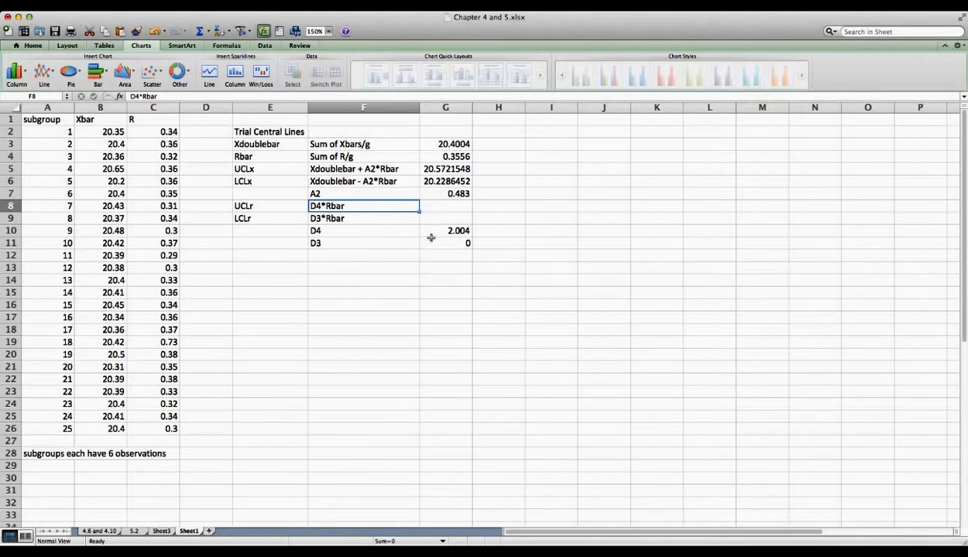
{"action": "left_click", "coordinate": [459, 232]}
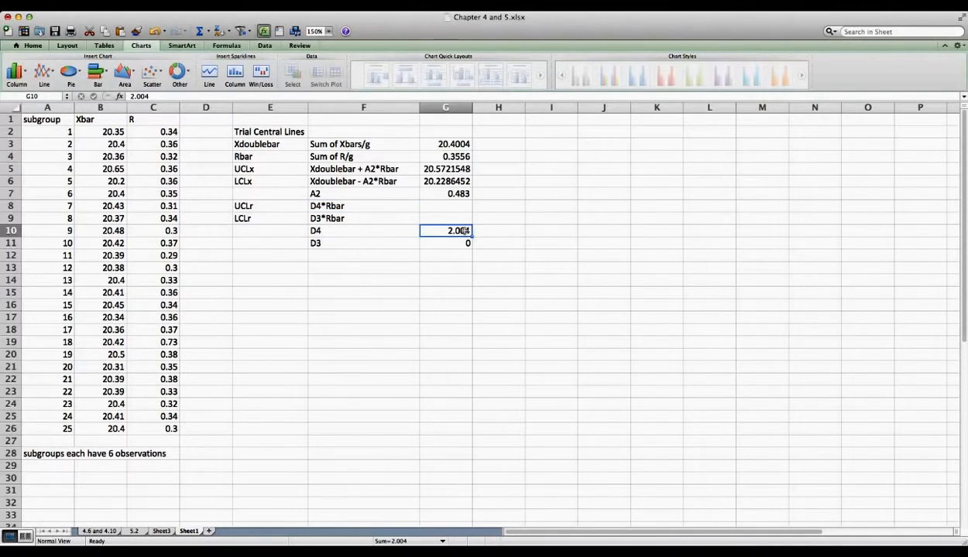
{"action": "left_click", "coordinate": [84, 455]}
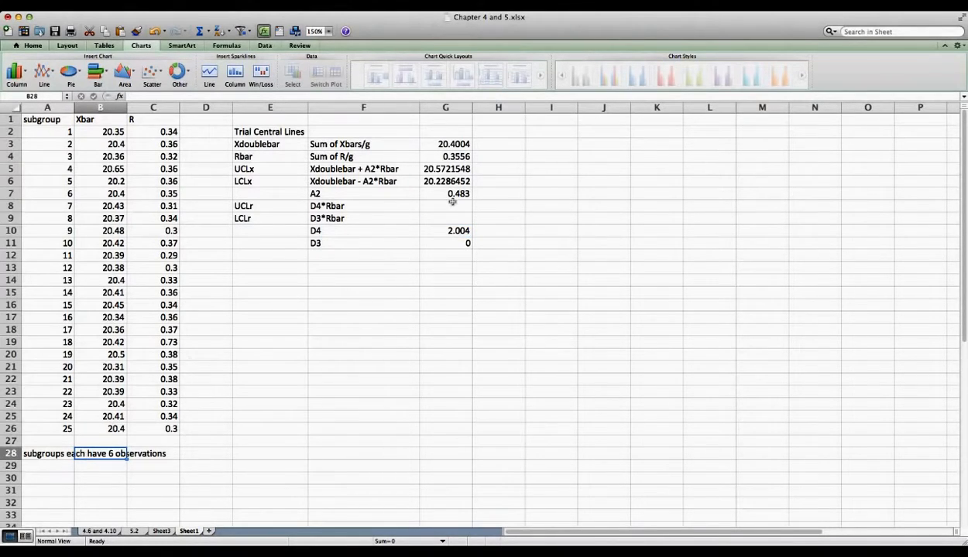
{"action": "left_click", "coordinate": [338, 220]}
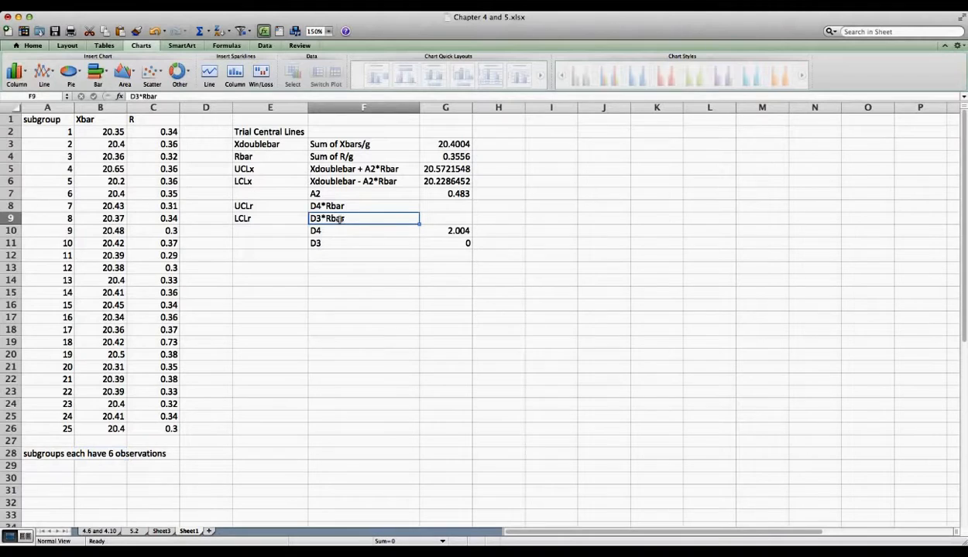
{"action": "left_click", "coordinate": [332, 241]}
{"action": "left_click", "coordinate": [428, 242]}
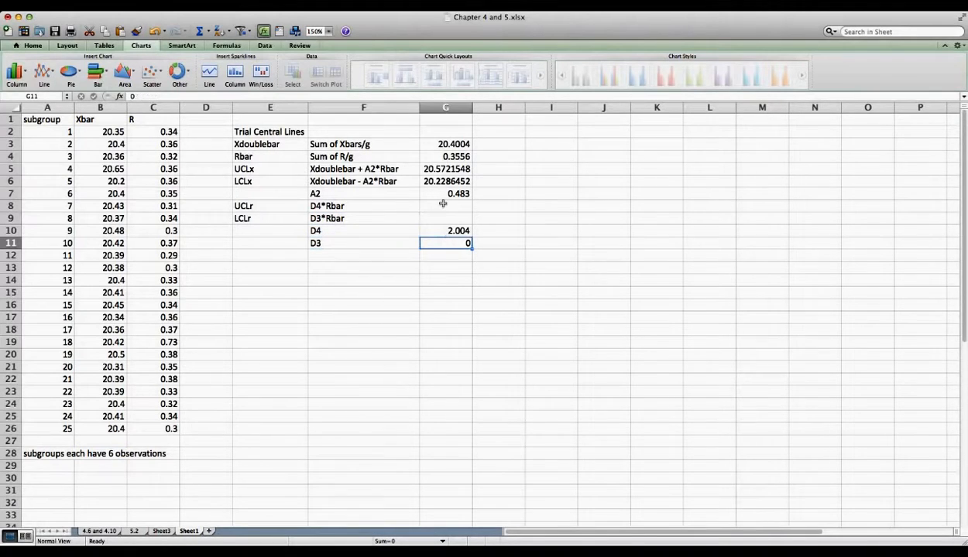
Step: Enter UCLr in G8 as Rbar times D4 (G10), giving 0.7126224
{"action": "left_click", "coordinate": [290, 207]}
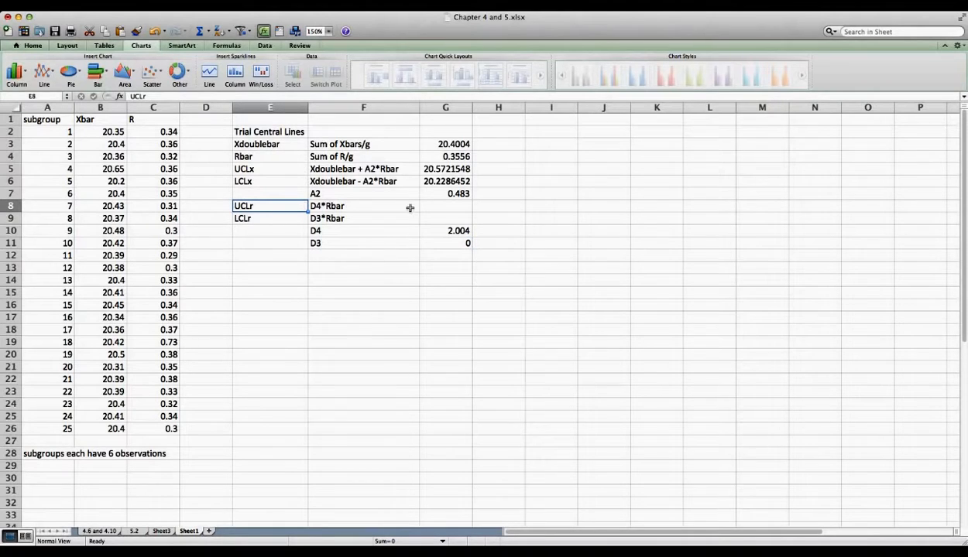
{"action": "left_click", "coordinate": [462, 206]}
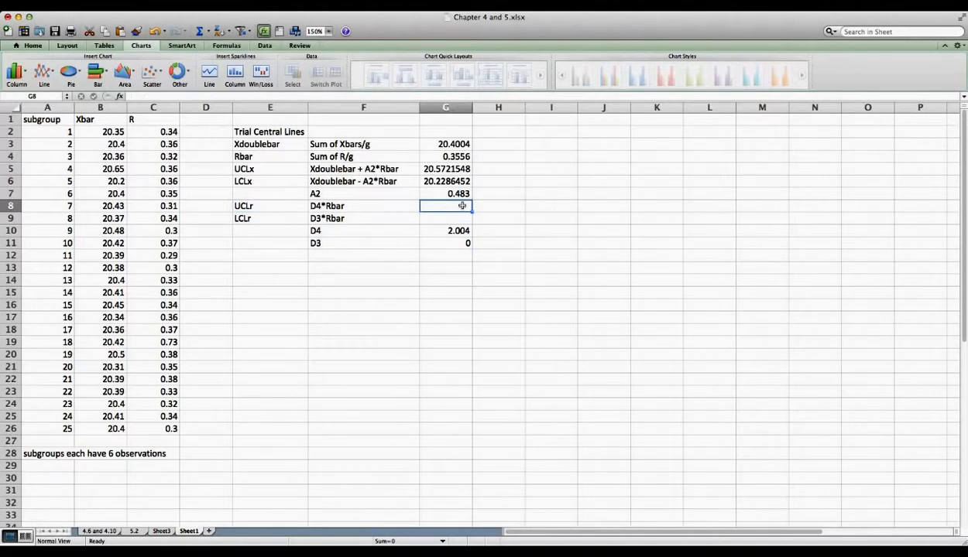
{"action": "type", "text": "=*"}
{"action": "left_click", "coordinate": [447, 158]}
{"action": "type", "text": "*"}
{"action": "left_click", "coordinate": [459, 231]}
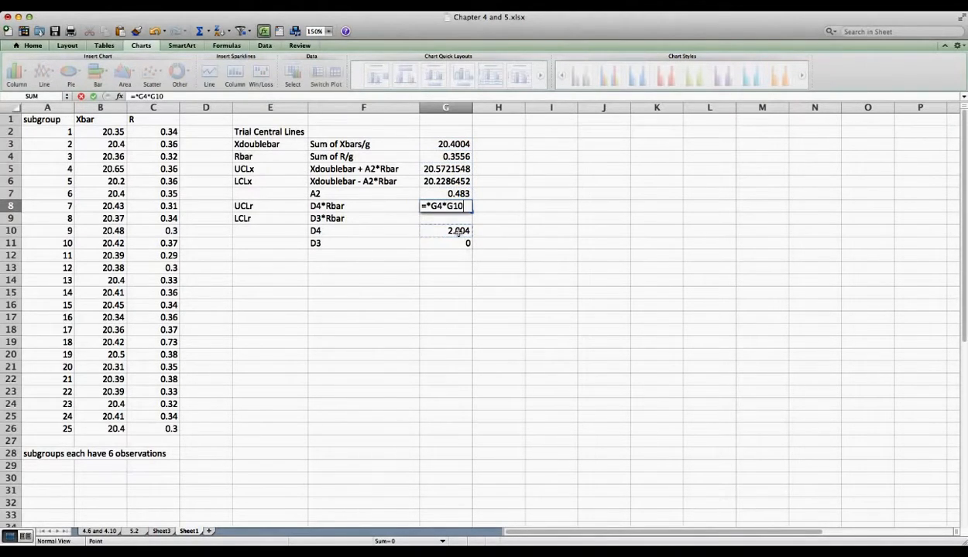
{"action": "key", "text": "Return"}
{"action": "key", "text": "Return"}
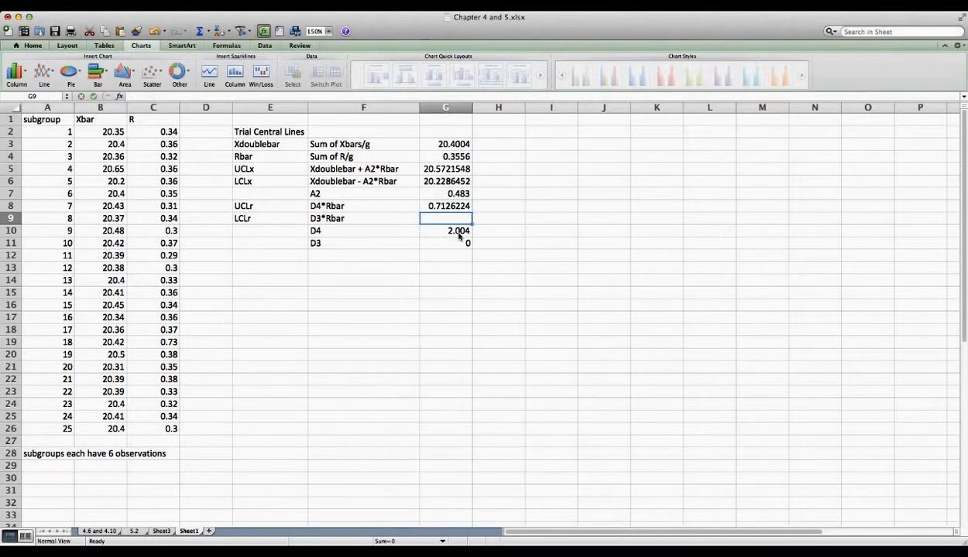
Step: Enter LCLr in G9 as =G11*G4, giving 0, and bold the Xdoublebar-to-LCLx values
{"action": "type", "text": "="}
{"action": "left_click", "coordinate": [455, 243]}
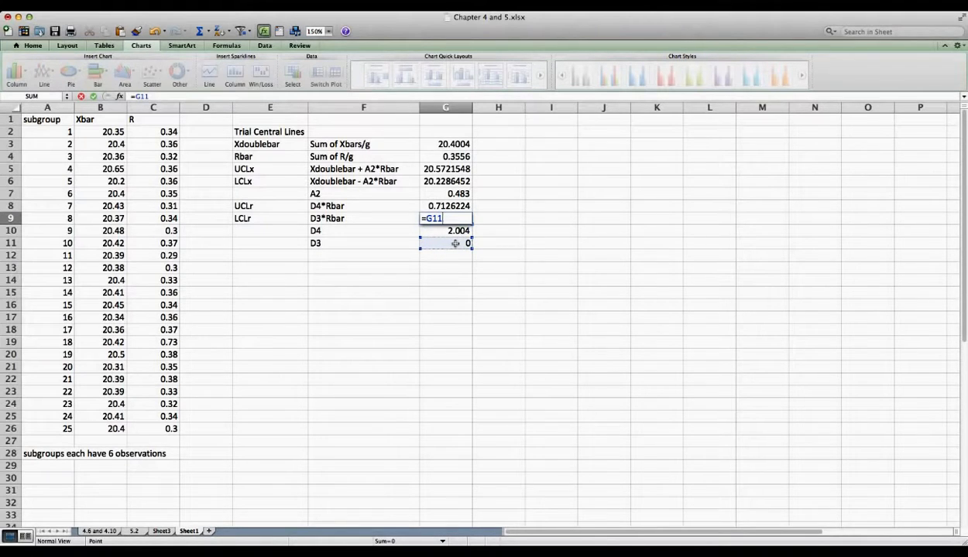
{"action": "type", "text": "*"}
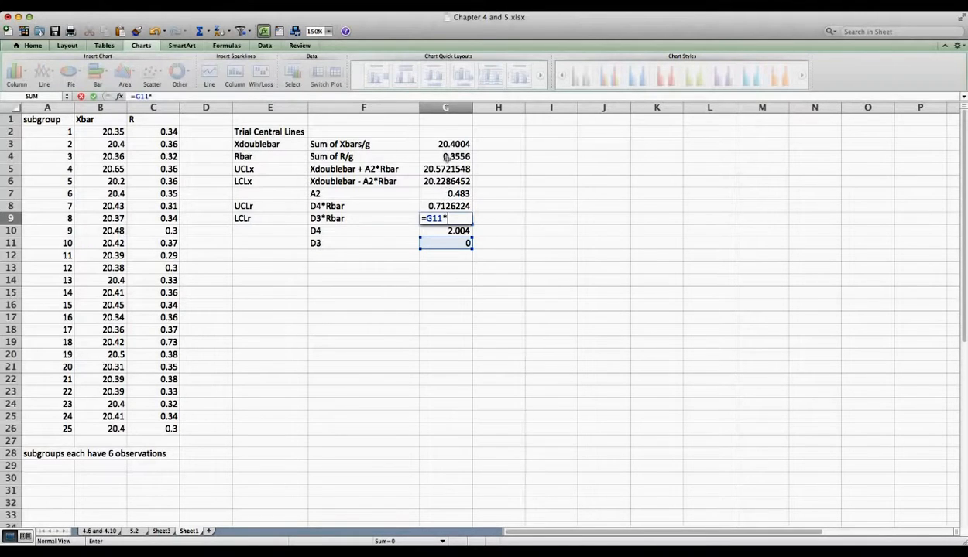
{"action": "left_click", "coordinate": [447, 157]}
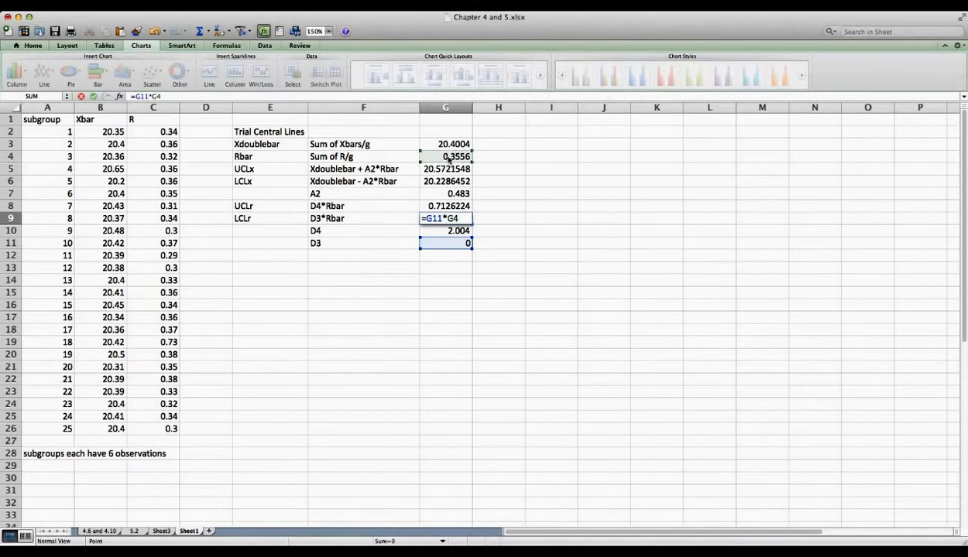
{"action": "key", "text": "Return"}
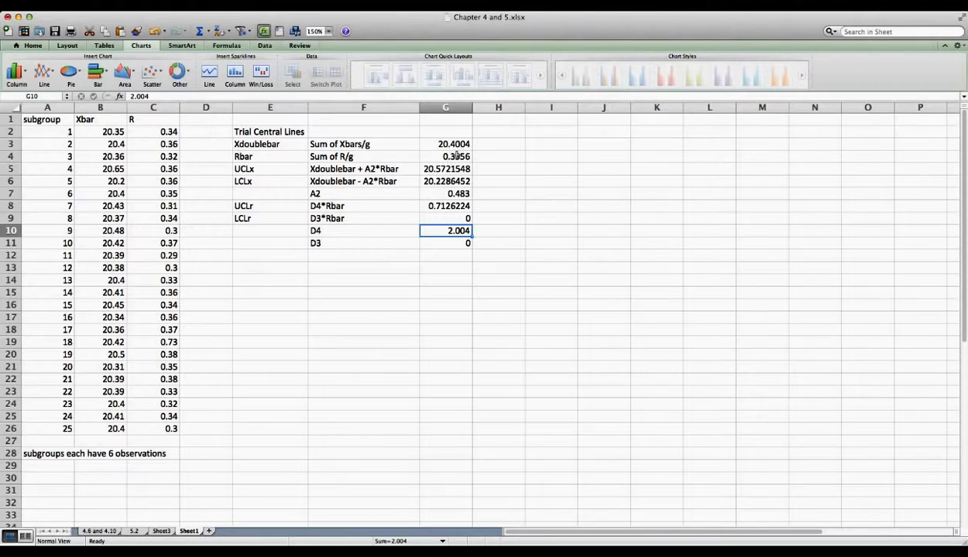
{"action": "left_click_drag", "start_coordinate": [451, 144], "coordinate": [440, 219]}
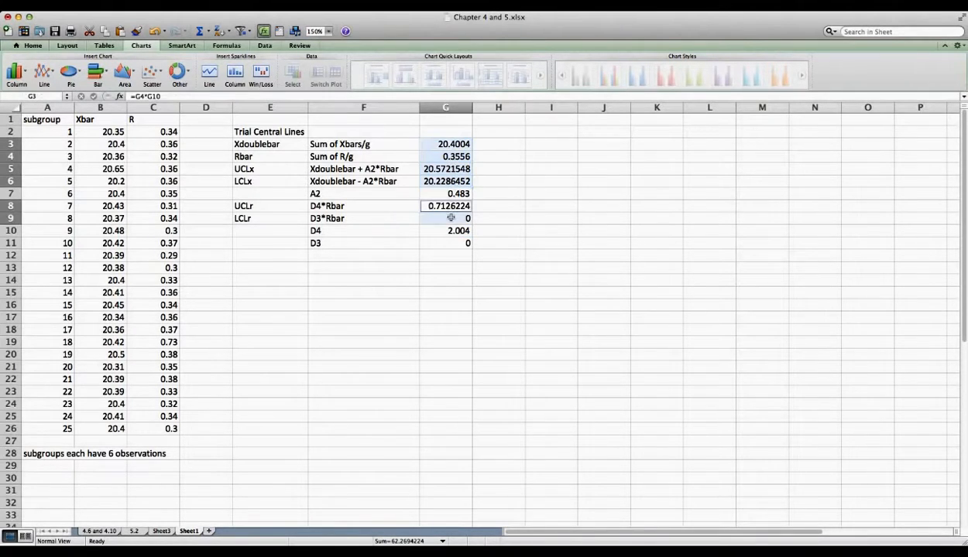
{"action": "key", "text": "super+b"}
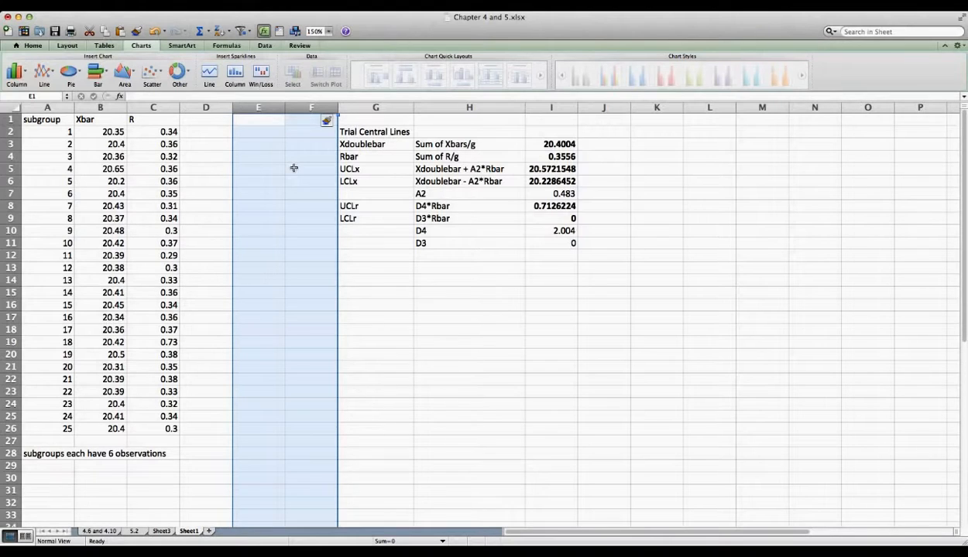
Step: Add column headings Xdoublebar, UCLx and LCLx in D1:F1
{"action": "left_click", "coordinate": [222, 120]}
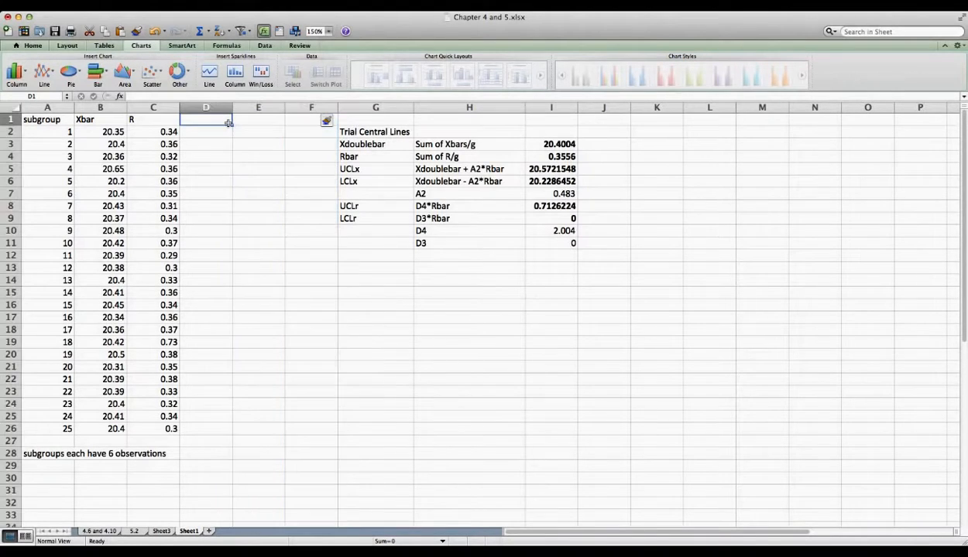
{"action": "type", "text": "Xdouble"}
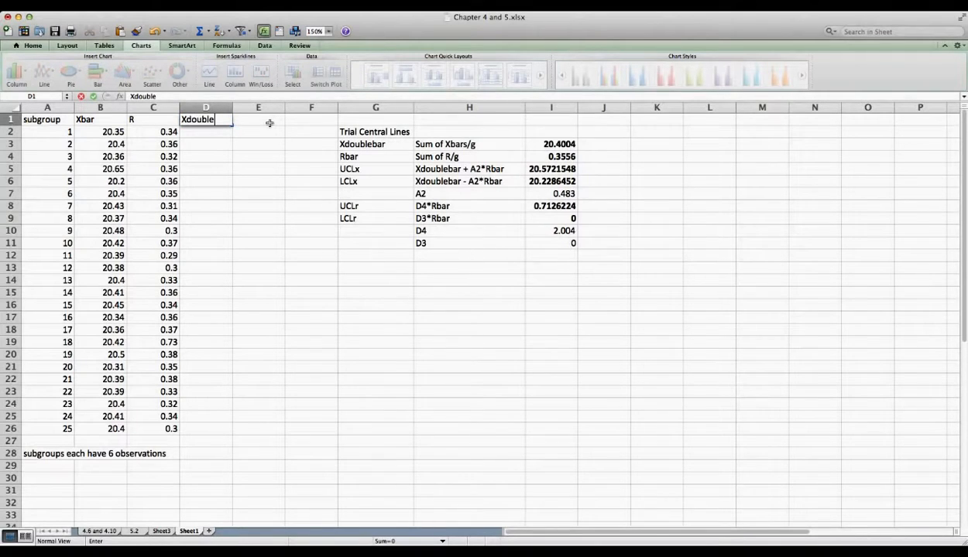
{"action": "type", "text": "bar"}
{"action": "left_click", "coordinate": [269, 124]}
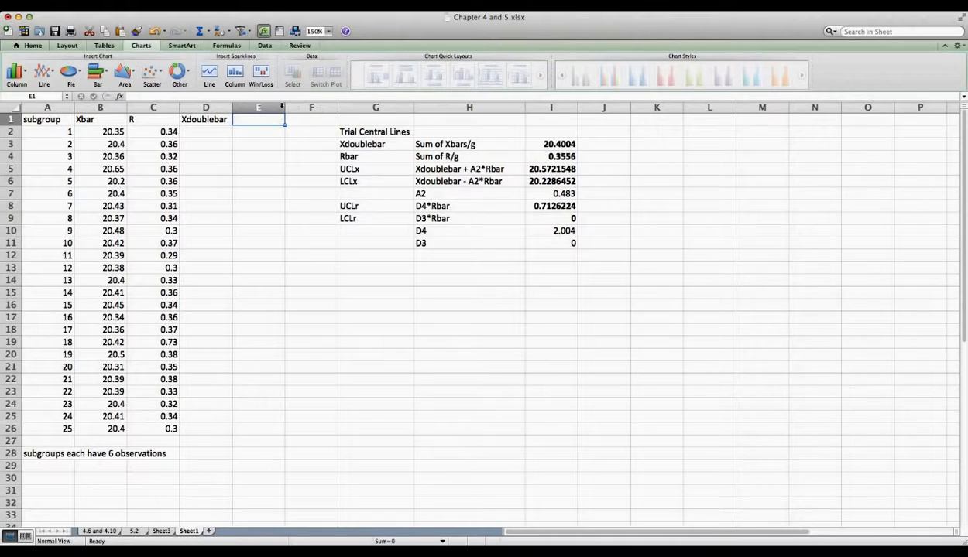
{"action": "type", "text": "UCL"}
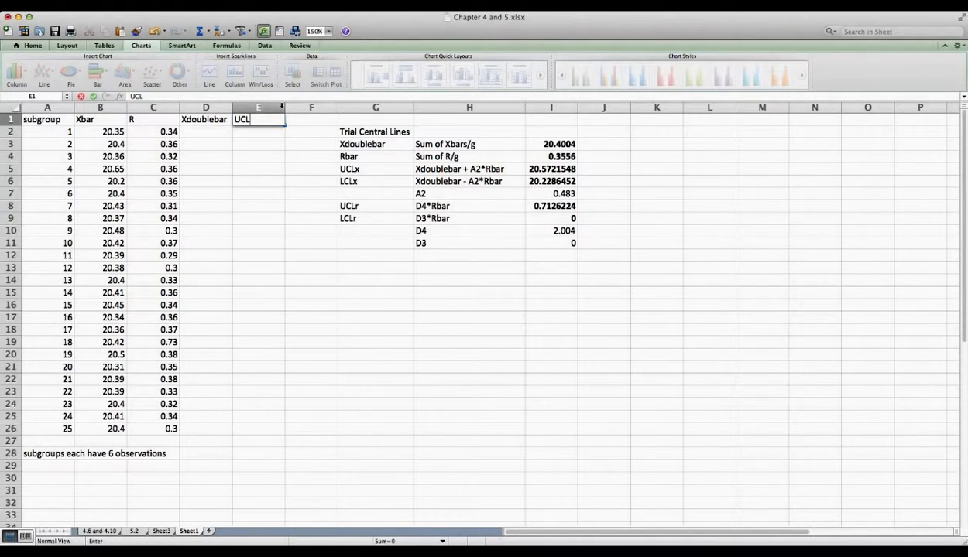
{"action": "type", "text": "x"}
{"action": "key", "text": "Tab"}
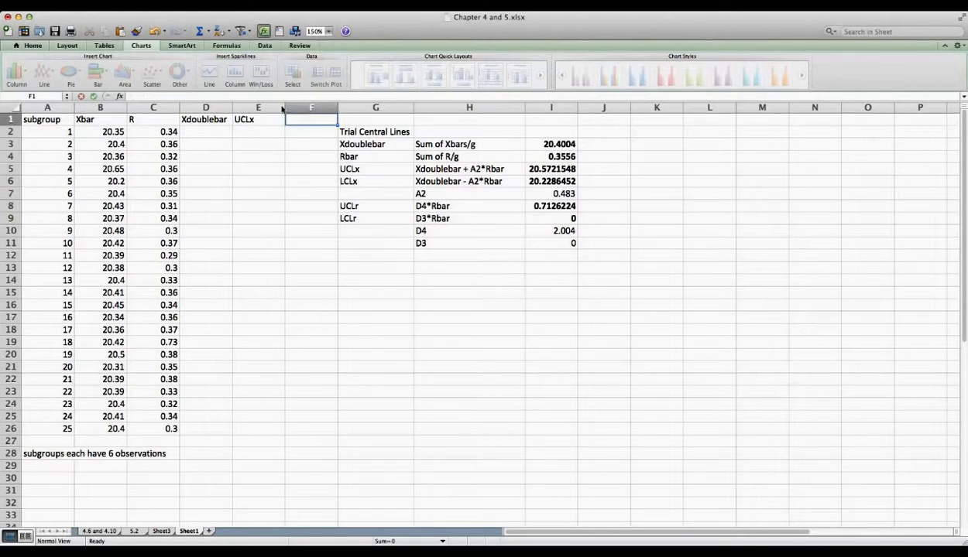
{"action": "type", "text": "LCL"}
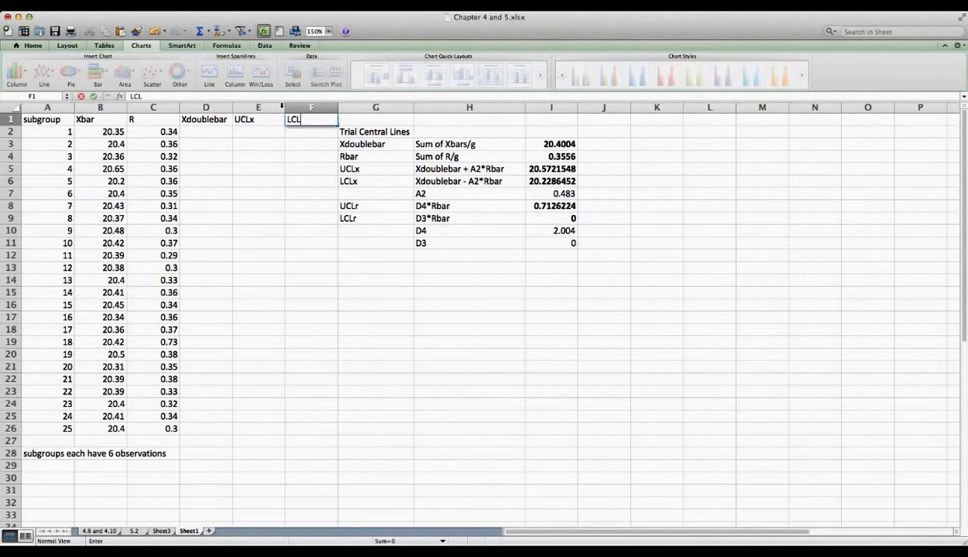
{"action": "type", "text": "x"}
Step: Link D2, E2 and F2 to I3, I5 and I6, showing 20.4004, 20.5721548 and 20.2286452
{"action": "left_click", "coordinate": [205, 132]}
{"action": "type", "text": "="}
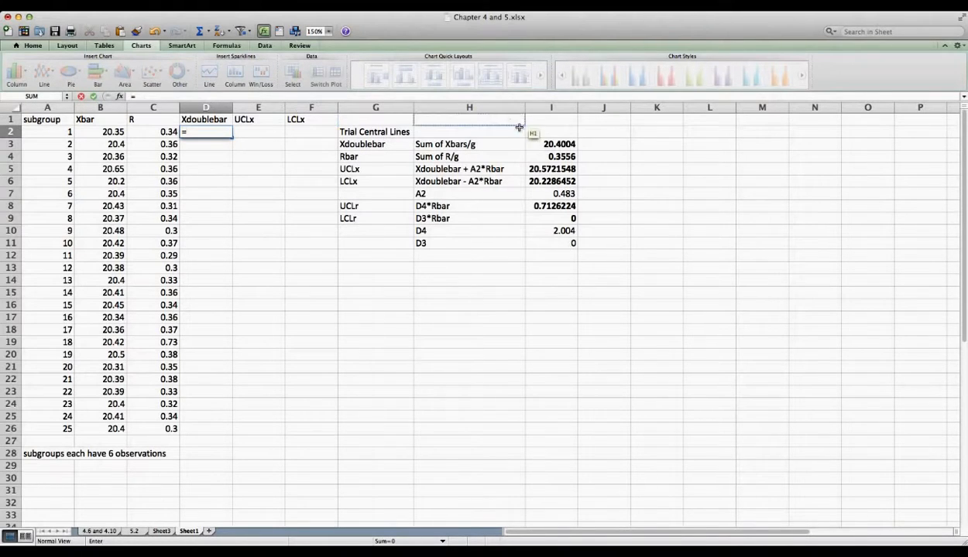
{"action": "left_click", "coordinate": [544, 145]}
{"action": "key", "text": "Return"}
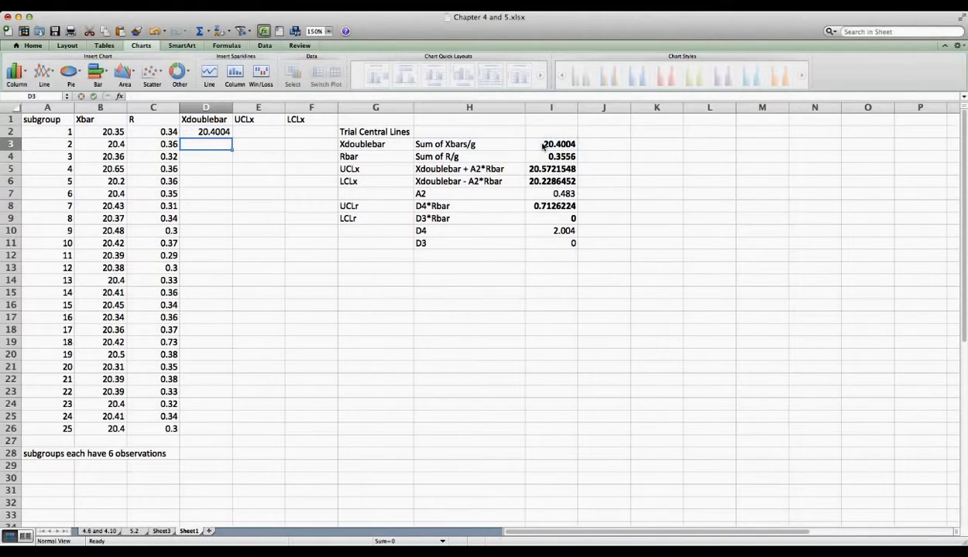
{"action": "key", "text": "Up"}
{"action": "key", "text": "Right"}
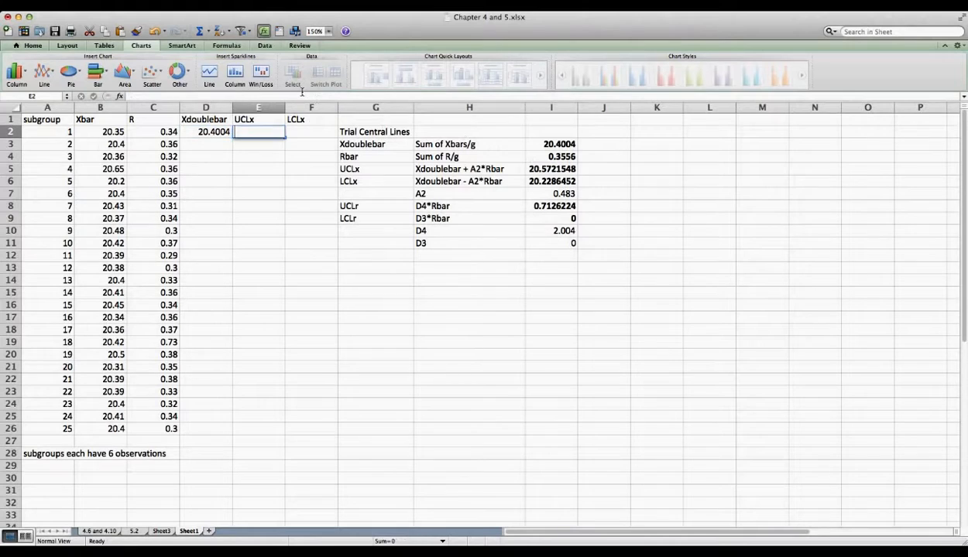
{"action": "type", "text": "="}
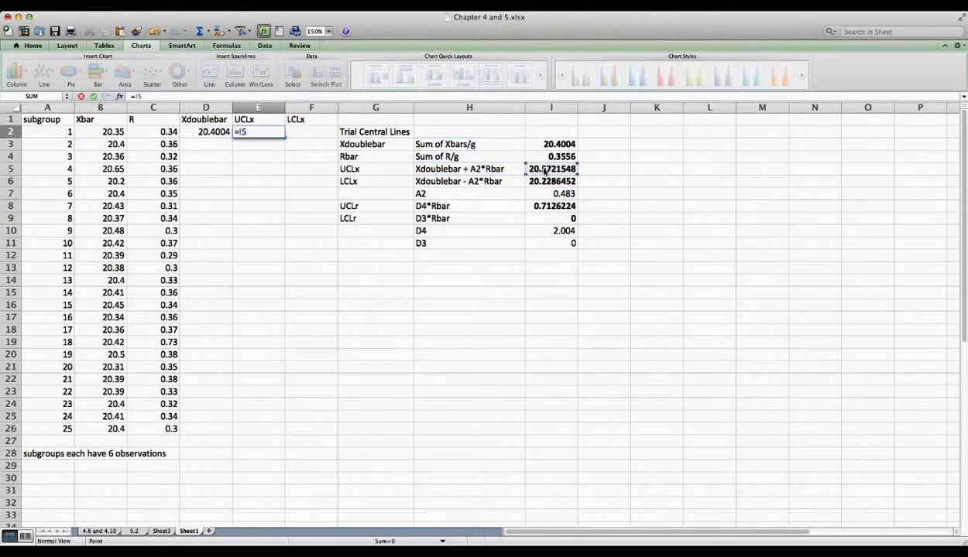
{"action": "left_click", "coordinate": [544, 170]}
{"action": "key", "text": "Return"}
{"action": "key", "text": "Up"}
{"action": "key", "text": "Right"}
{"action": "type", "text": "="}
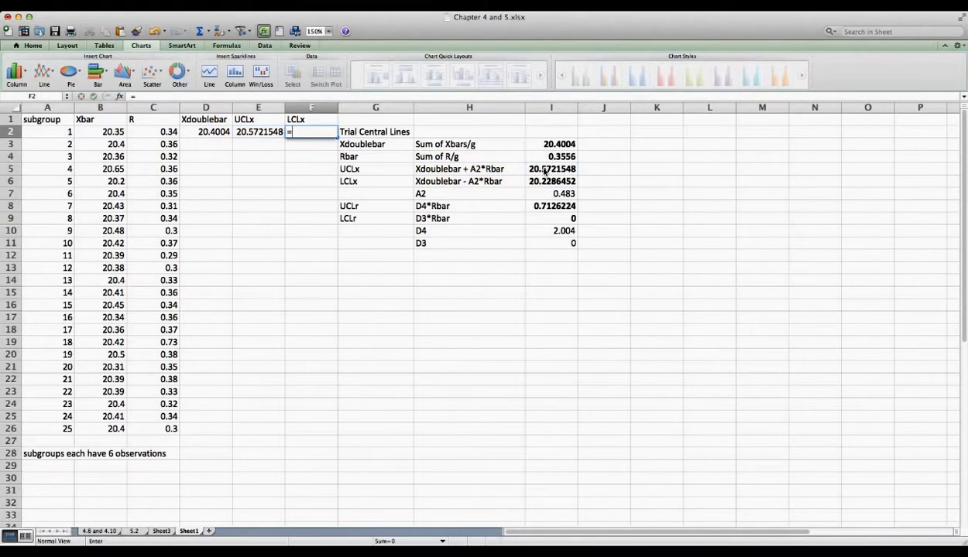
{"action": "left_click", "coordinate": [550, 181]}
{"action": "key", "text": "Return"}
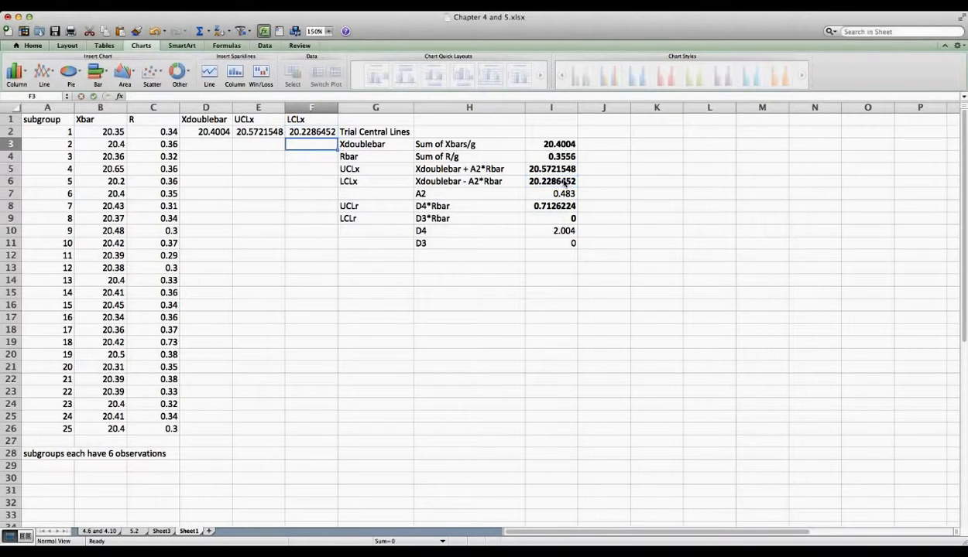
{"action": "left_click_drag", "start_coordinate": [364, 108], "coordinate": [527, 109]}
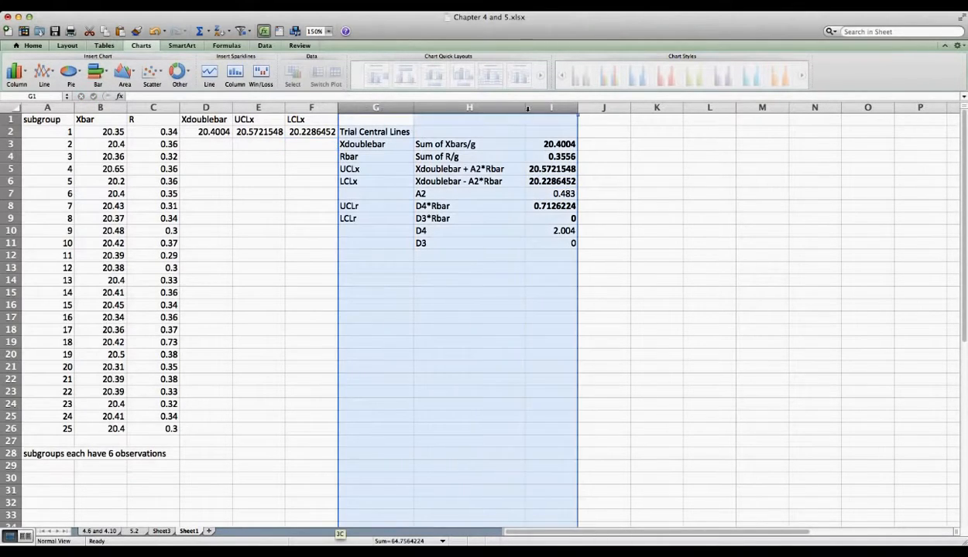
Step: Insert three columns and head them Rbar, UCLr and LCLr in G1:I1
{"action": "right_click", "coordinate": [528, 112]}
{"action": "left_click", "coordinate": [541, 171]}
{"action": "left_click", "coordinate": [375, 121]}
{"action": "type", "text": "Rbar"}
{"action": "key", "text": "Tab"}
{"action": "type", "text": "UCL"}
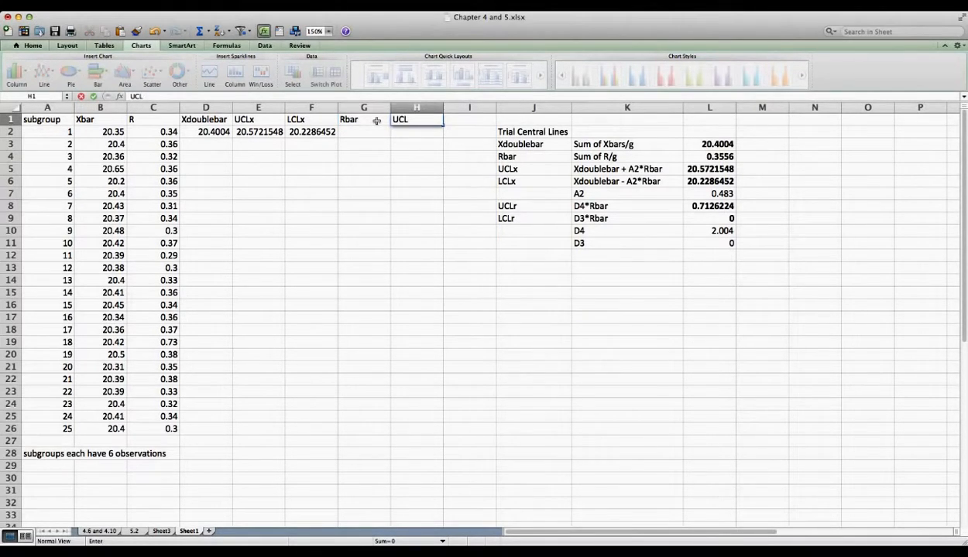
{"action": "type", "text": "r"}
{"action": "key", "text": "Tab"}
{"action": "type", "text": "LCL"}
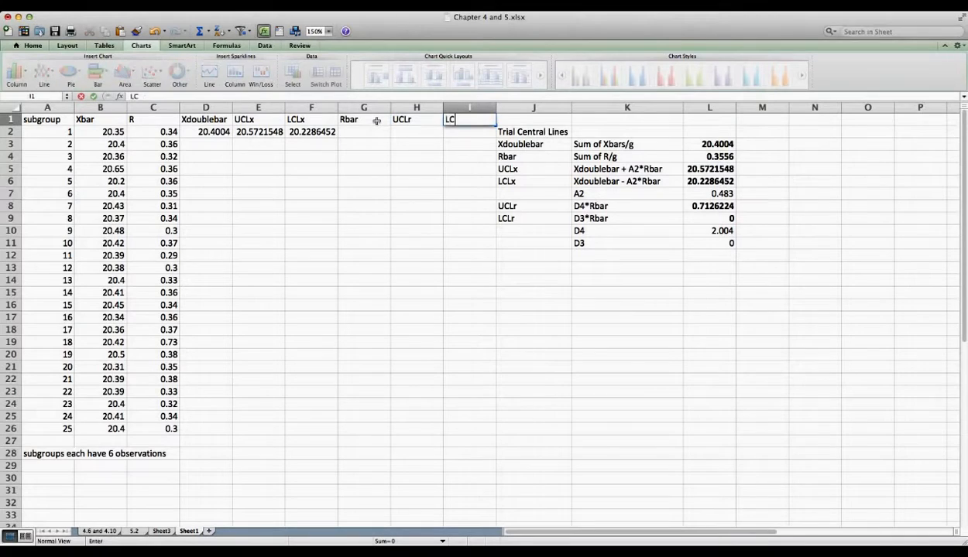
{"action": "key", "text": "Return"}
Step: Fill the row 3 limit values D3:H3 down through row 26
{"action": "left_click_drag", "start_coordinate": [418, 144], "coordinate": [206, 144]}
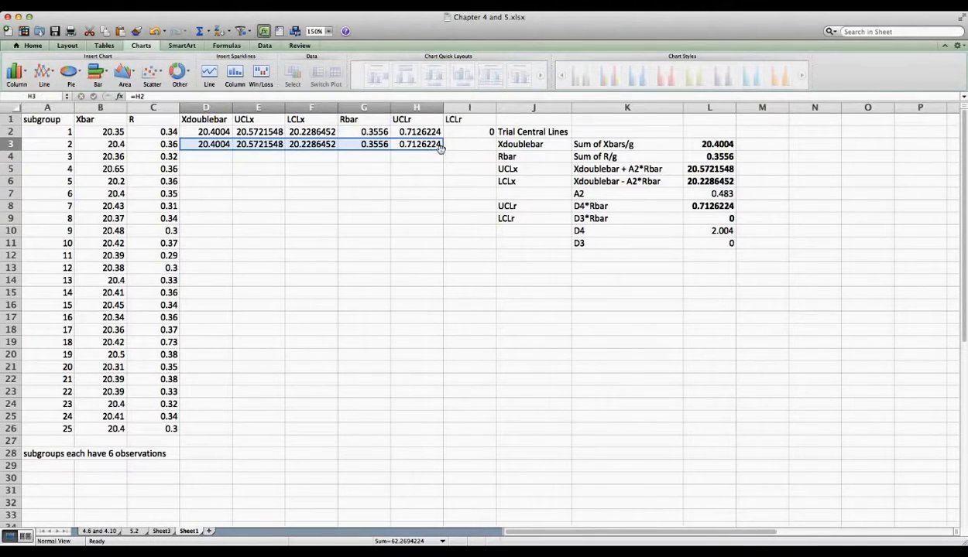
{"action": "left_click_drag", "start_coordinate": [441, 150], "coordinate": [414, 429]}
{"action": "left_click", "coordinate": [470, 309]}
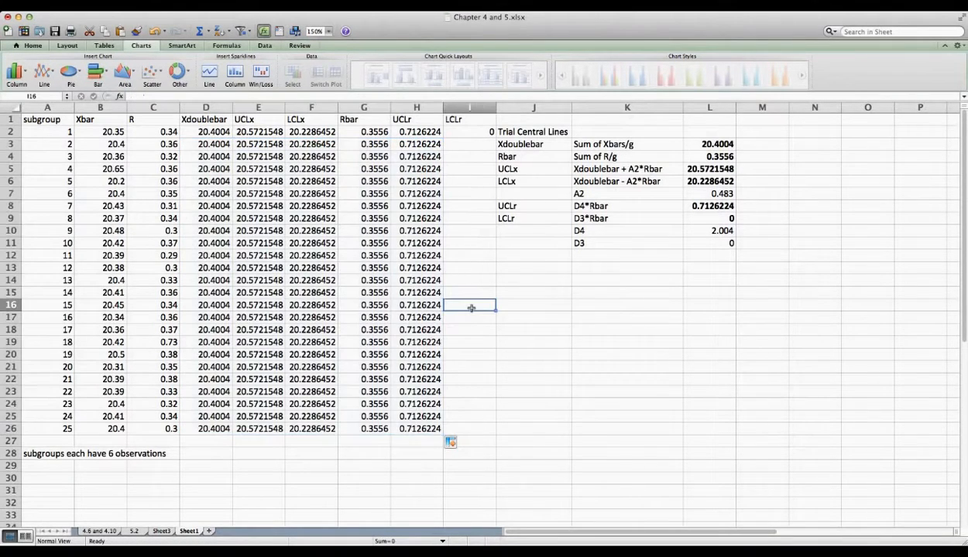
Step: Insert a line chart of the table in place of an undone clustered column chart
{"action": "left_click", "coordinate": [23, 74]}
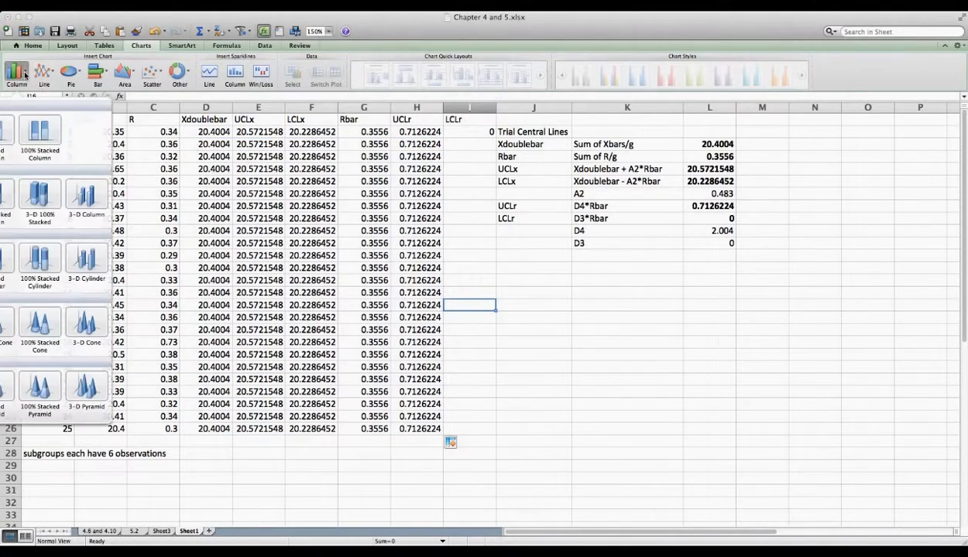
{"action": "left_click", "coordinate": [1, 130]}
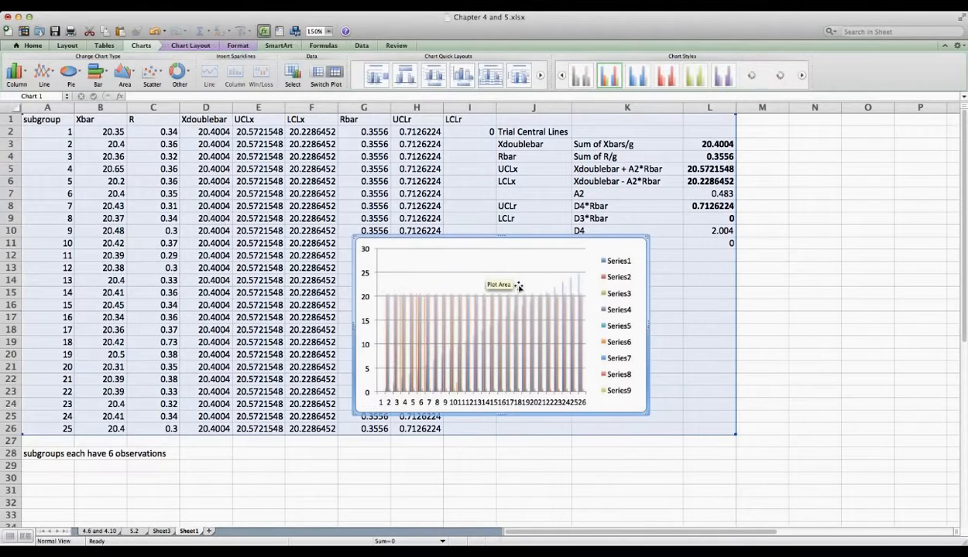
{"action": "key", "text": "super+z"}
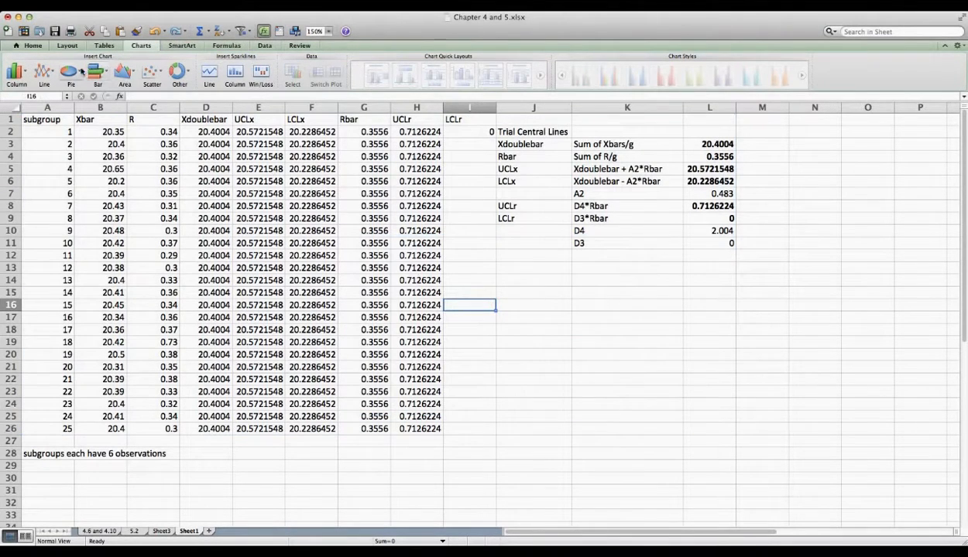
{"action": "left_click", "coordinate": [46, 72]}
{"action": "left_click", "coordinate": [10, 183]}
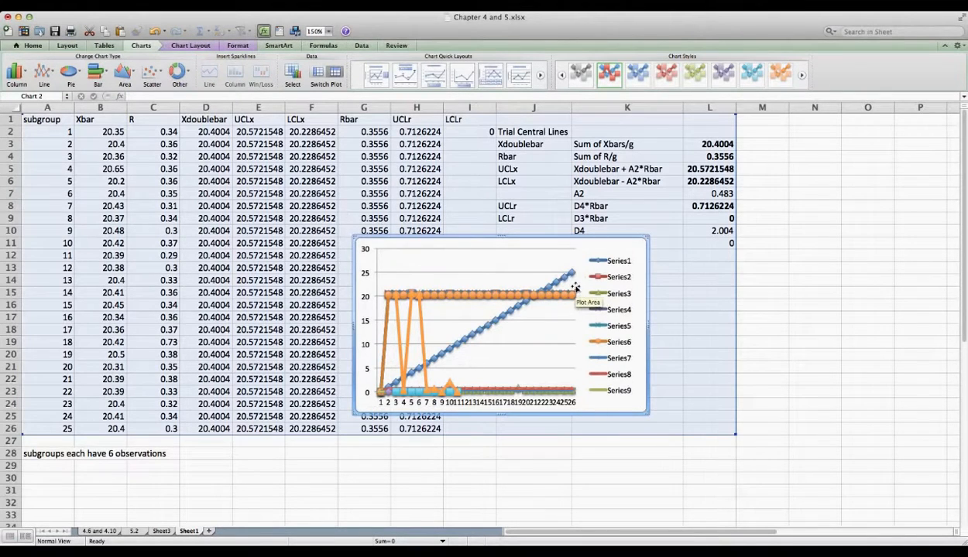
Step: Remove all twelve series (Series1–Series12) from the line chart's data source
{"action": "right_click", "coordinate": [574, 288]}
{"action": "left_click", "coordinate": [587, 328]}
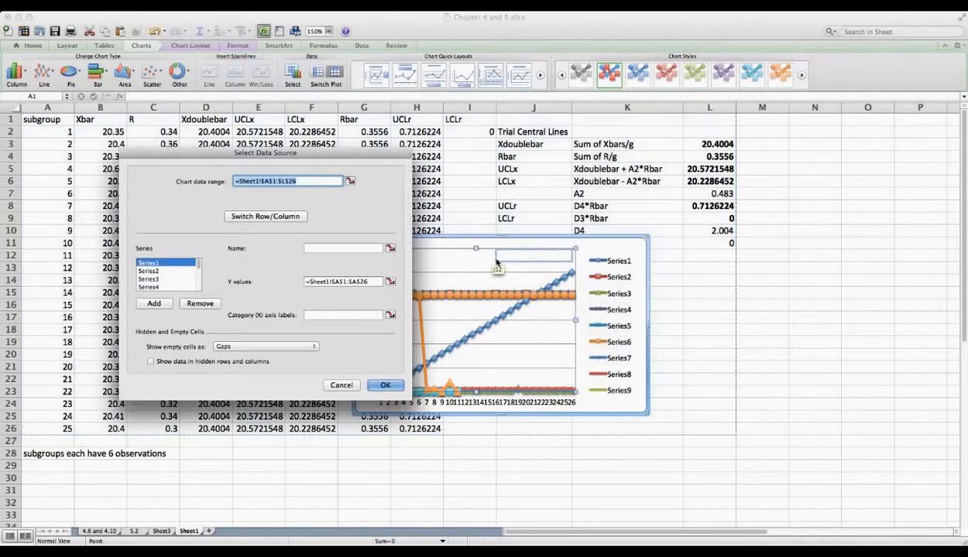
{"action": "left_click", "coordinate": [200, 303]}
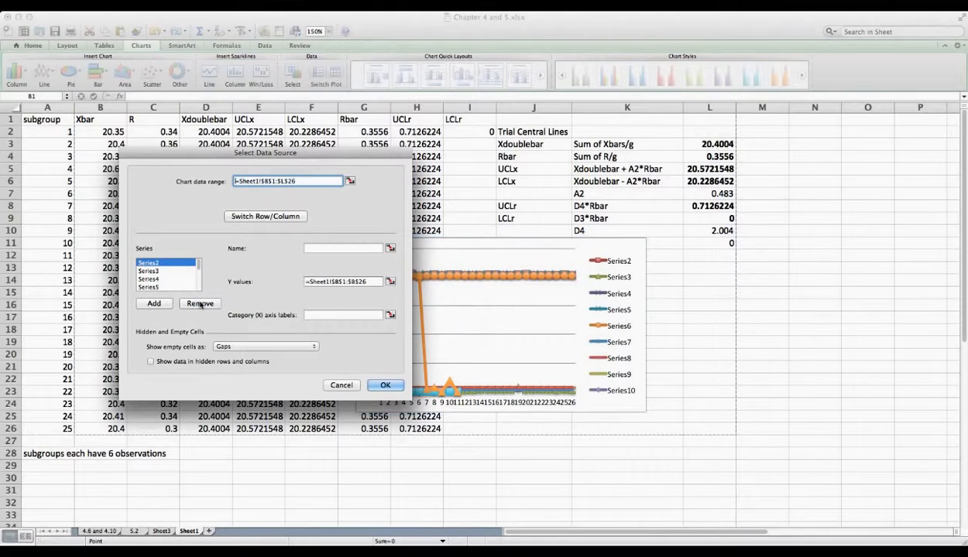
{"action": "left_click", "coordinate": [200, 303]}
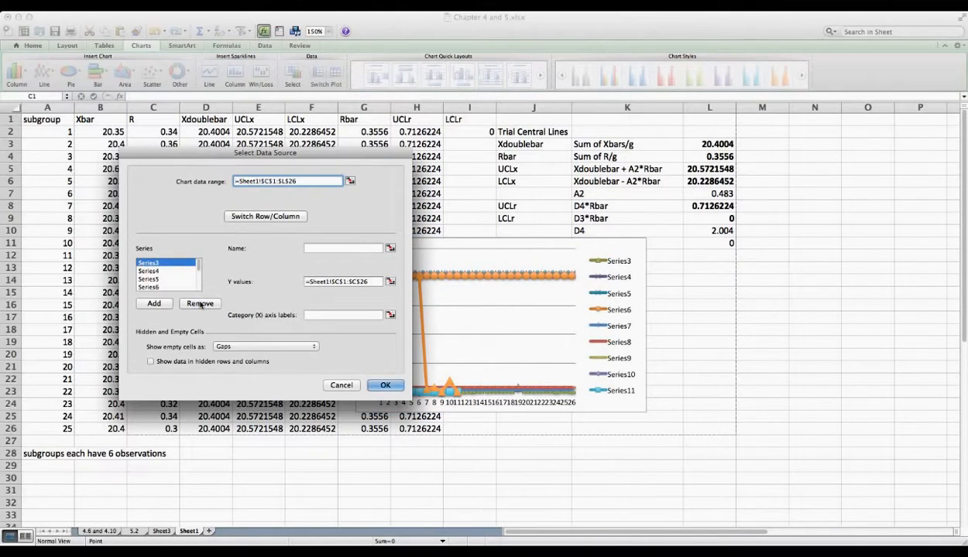
{"action": "left_click", "coordinate": [148, 279]}
{"action": "left_click", "coordinate": [193, 304]}
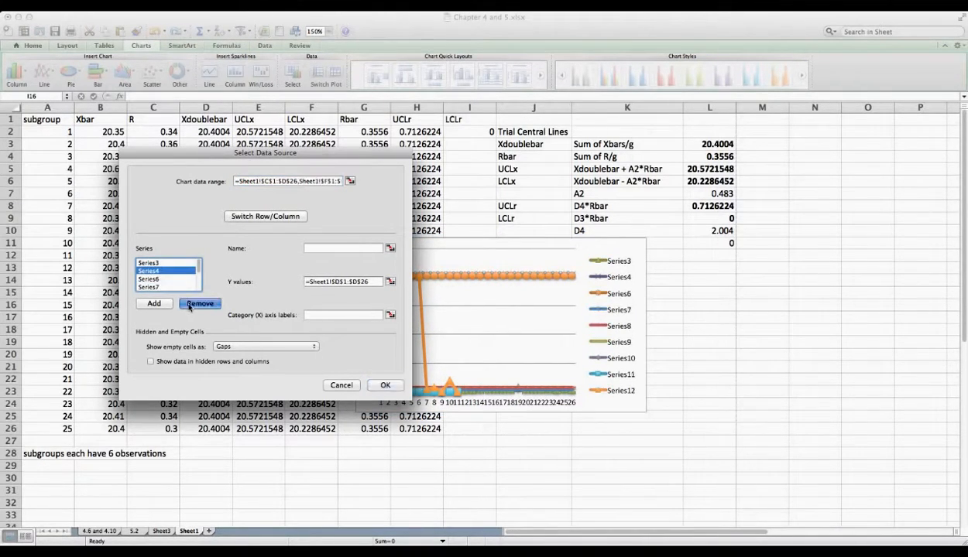
{"action": "left_click", "coordinate": [189, 305]}
{"action": "left_click", "coordinate": [189, 305]}
{"action": "left_click", "coordinate": [189, 305]}
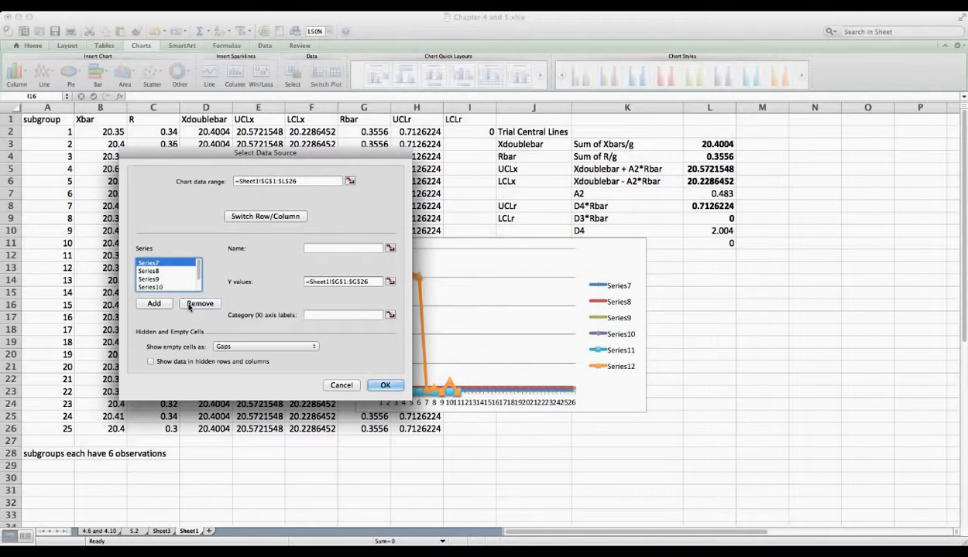
{"action": "left_click", "coordinate": [165, 287]}
{"action": "left_click", "coordinate": [195, 304]}
{"action": "left_click", "coordinate": [198, 305]}
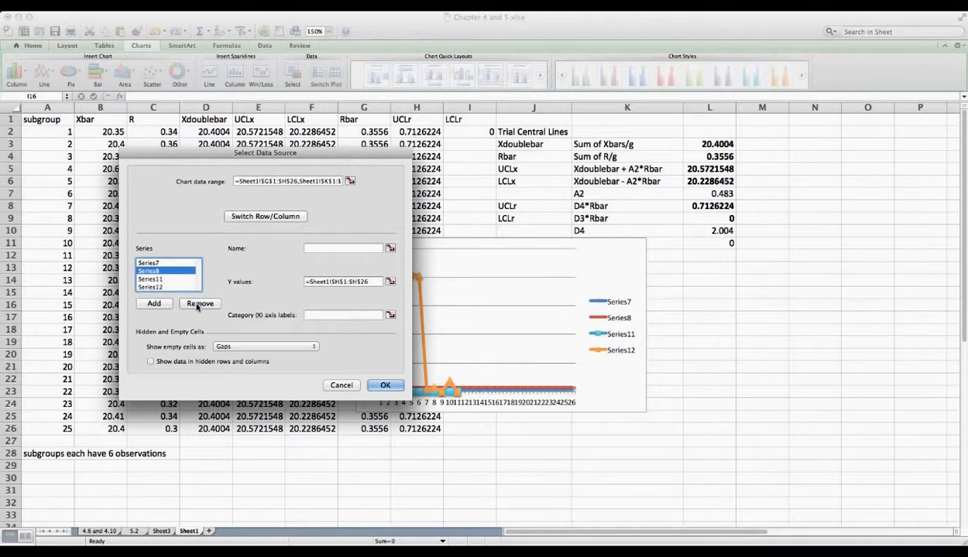
{"action": "left_click", "coordinate": [198, 305]}
{"action": "left_click", "coordinate": [199, 303]}
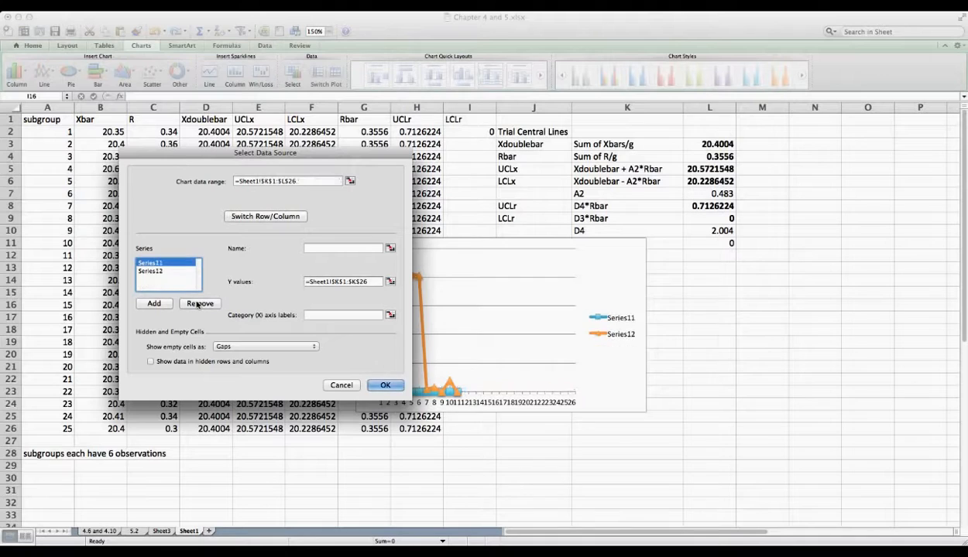
{"action": "left_click", "coordinate": [199, 304]}
{"action": "left_click", "coordinate": [199, 303]}
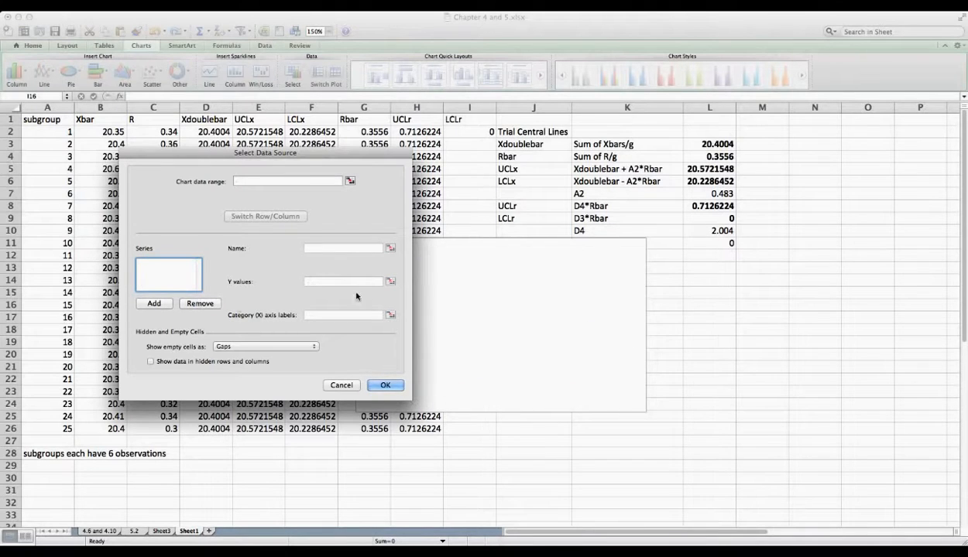
Step: Add an 'actual data' series with values B2:B26 and axis labels A2:A26, then start a second series
{"action": "left_click", "coordinate": [157, 304]}
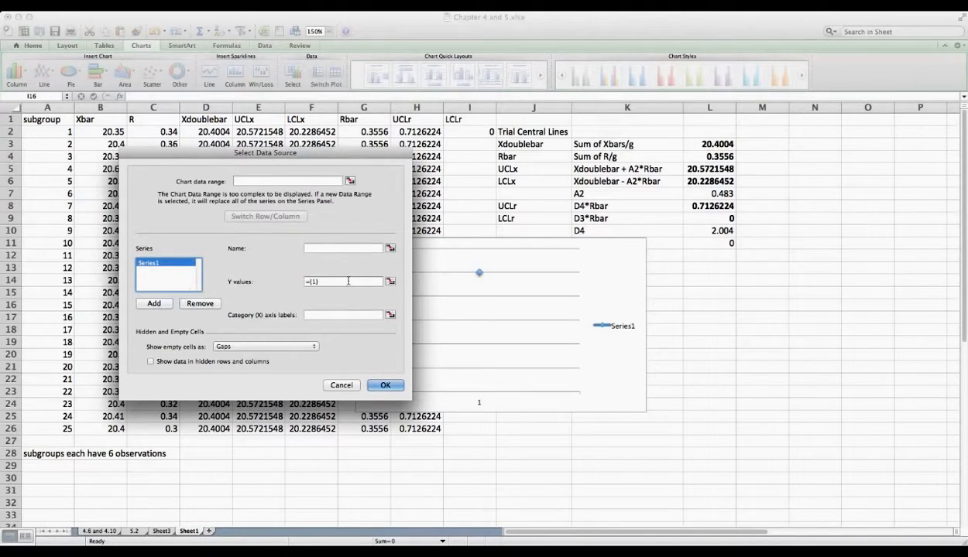
{"action": "left_click", "coordinate": [342, 247]}
{"action": "type", "text": "actual data"}
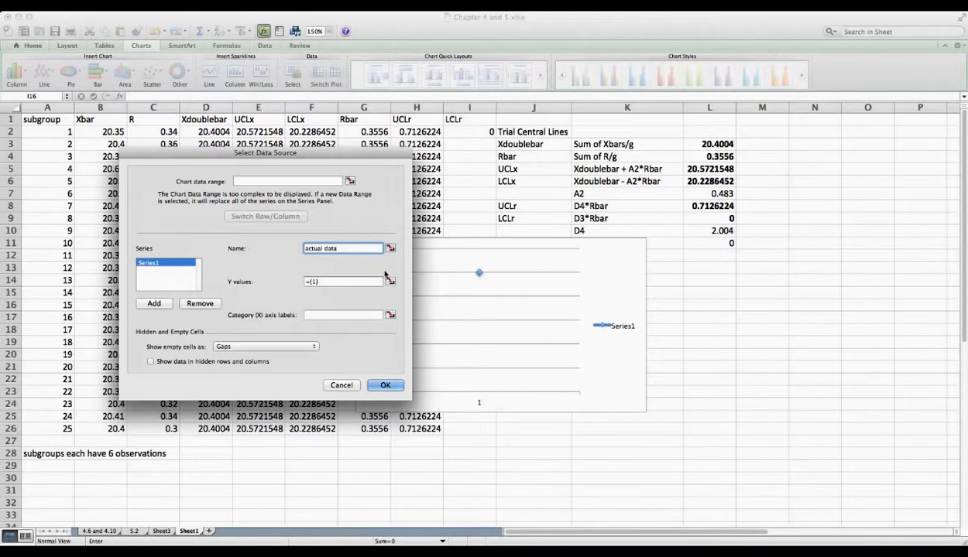
{"action": "left_click", "coordinate": [391, 283]}
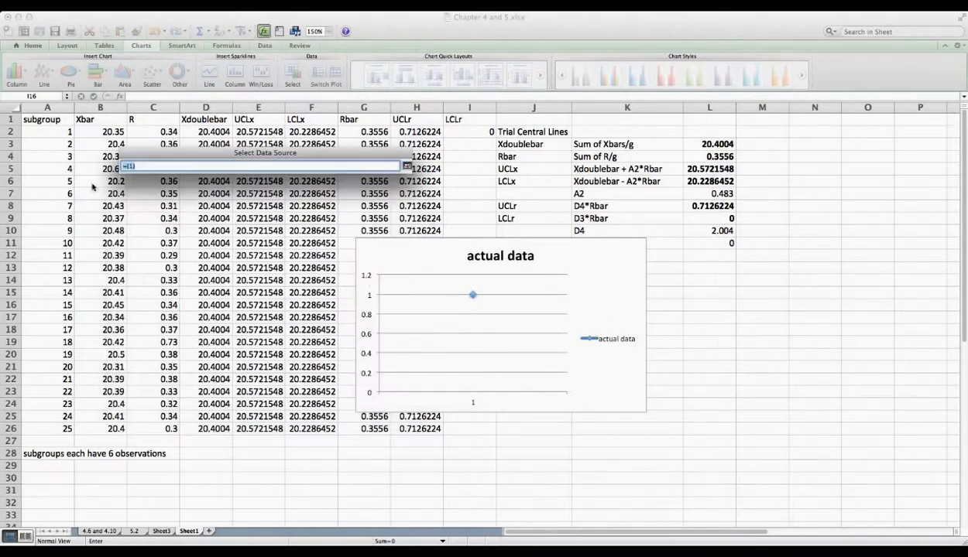
{"action": "left_click_drag", "start_coordinate": [96, 133], "coordinate": [110, 428]}
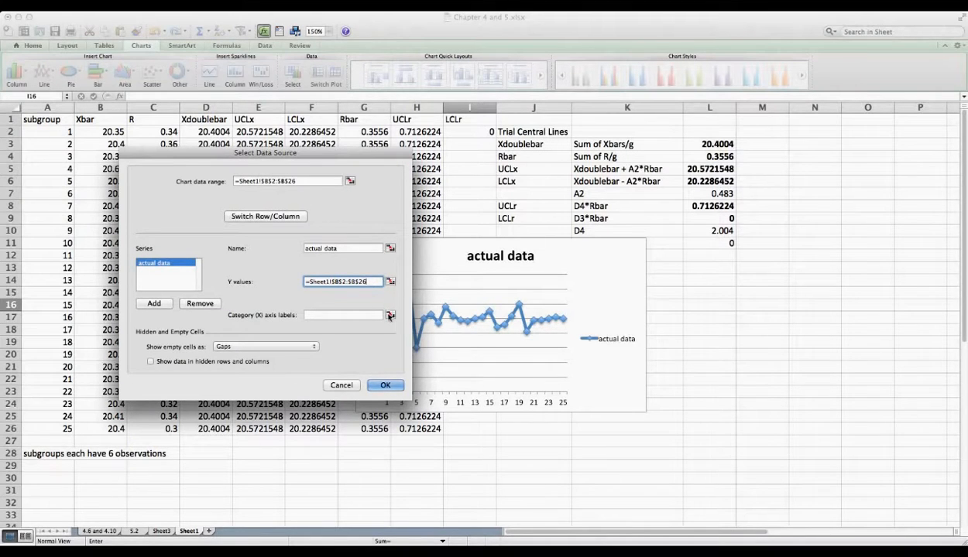
{"action": "left_click", "coordinate": [390, 316]}
{"action": "left_click_drag", "start_coordinate": [46, 134], "coordinate": [55, 429]}
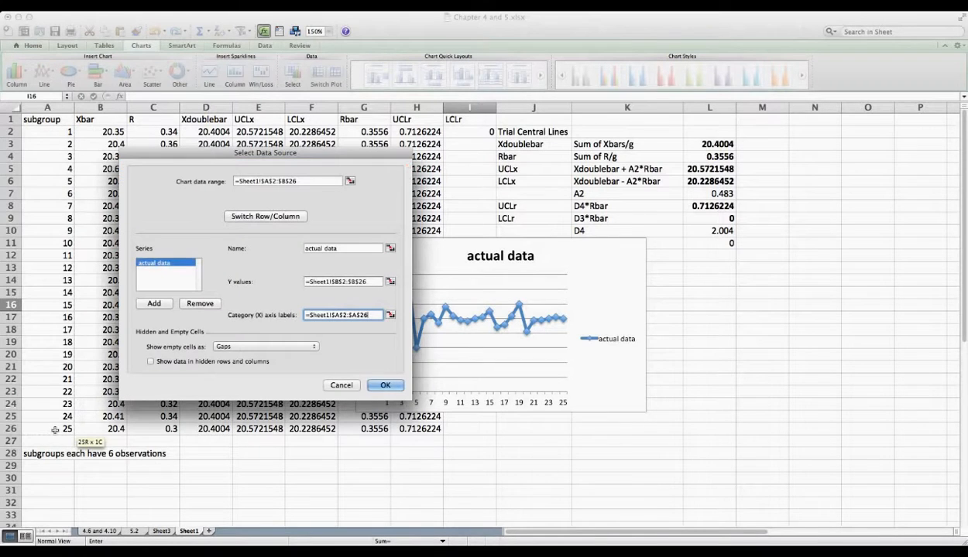
{"action": "left_click", "coordinate": [155, 303]}
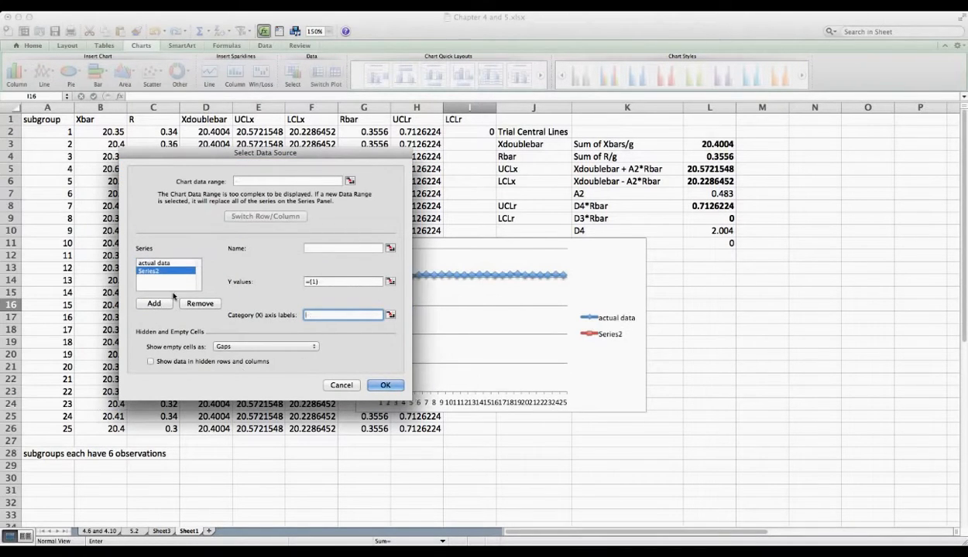
{"action": "left_click", "coordinate": [356, 248]}
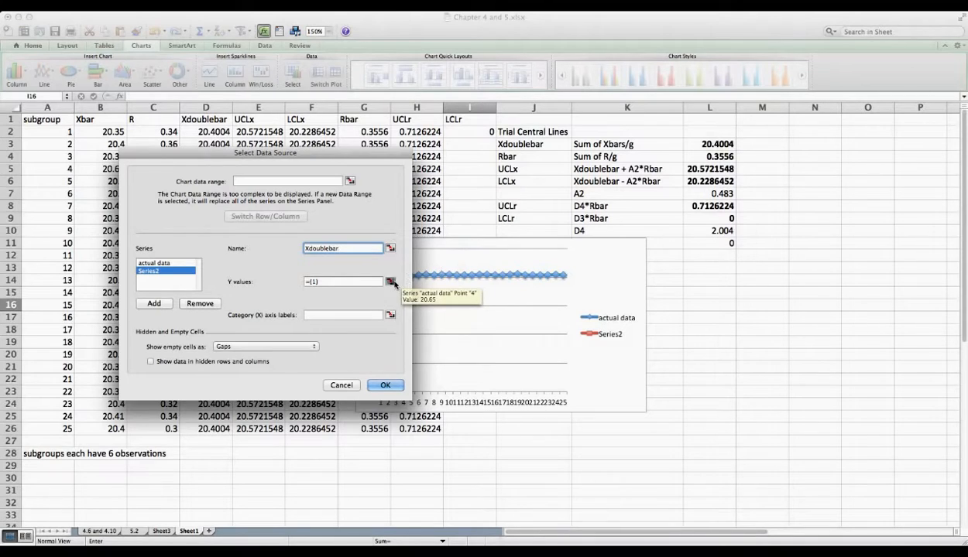
Step: Point the Xdoublebar series at D2:D26 with A2:A26 labels, and add the UCL and LCL series
{"action": "left_click", "coordinate": [390, 281]}
{"action": "left_click_drag", "start_coordinate": [205, 132], "coordinate": [210, 430]}
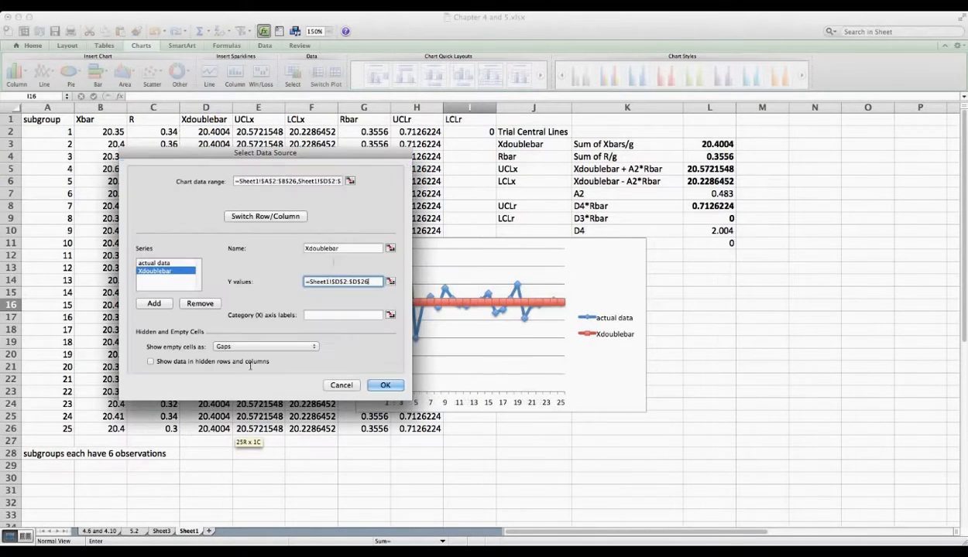
{"action": "left_click", "coordinate": [391, 316]}
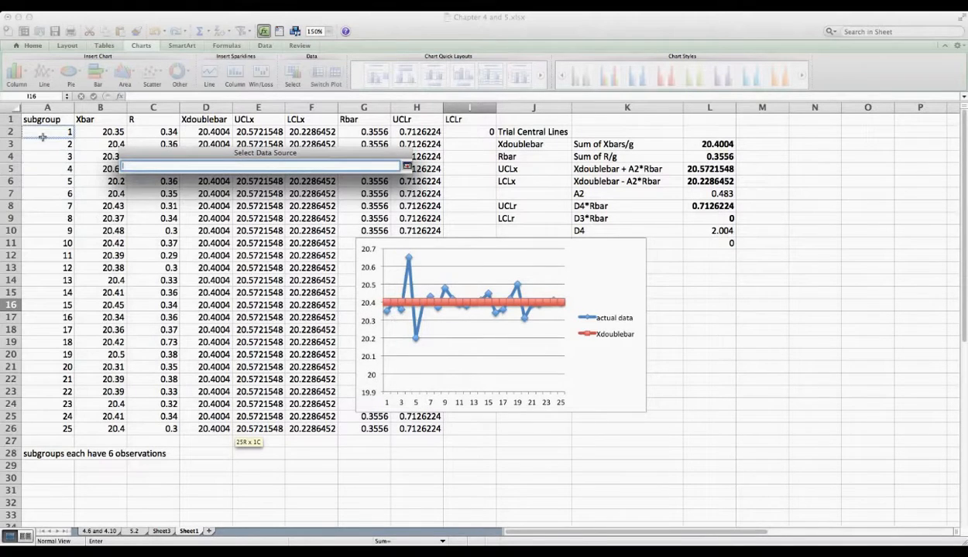
{"action": "left_click_drag", "start_coordinate": [42, 134], "coordinate": [56, 422]}
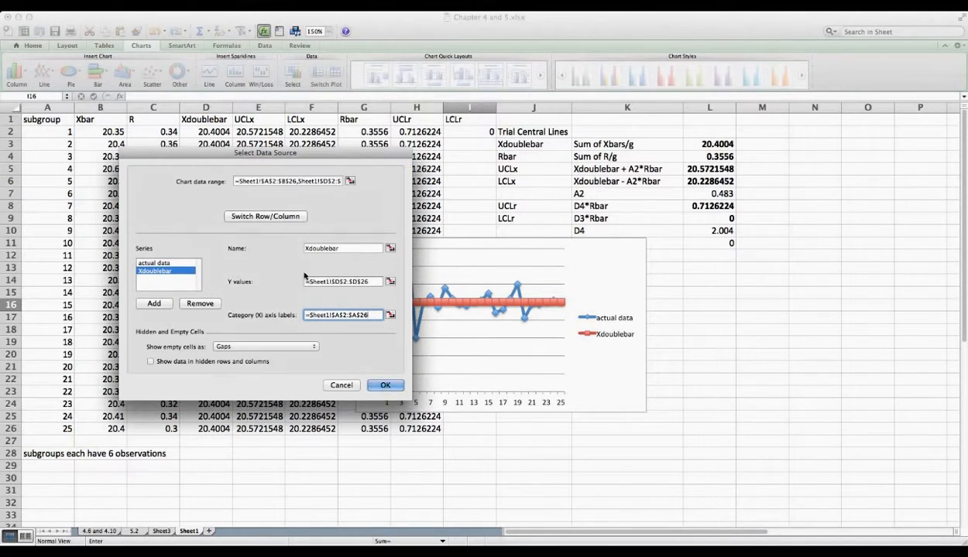
{"action": "left_click", "coordinate": [156, 304]}
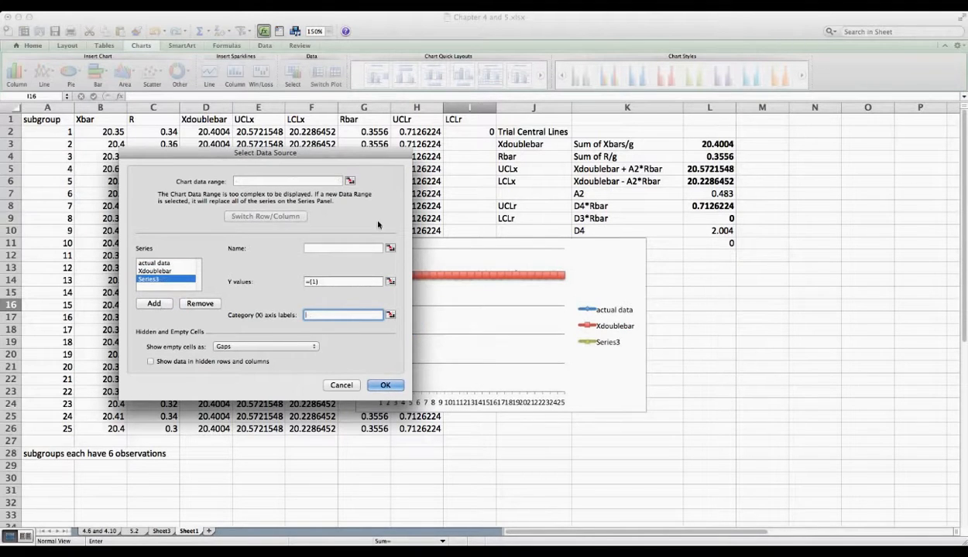
{"action": "left_click", "coordinate": [378, 249]}
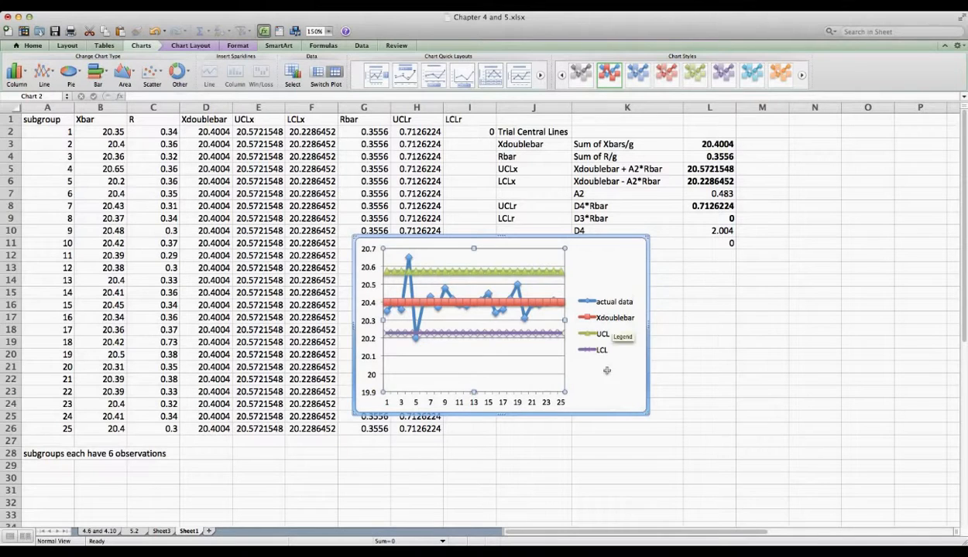
{"action": "left_click", "coordinate": [636, 270]}
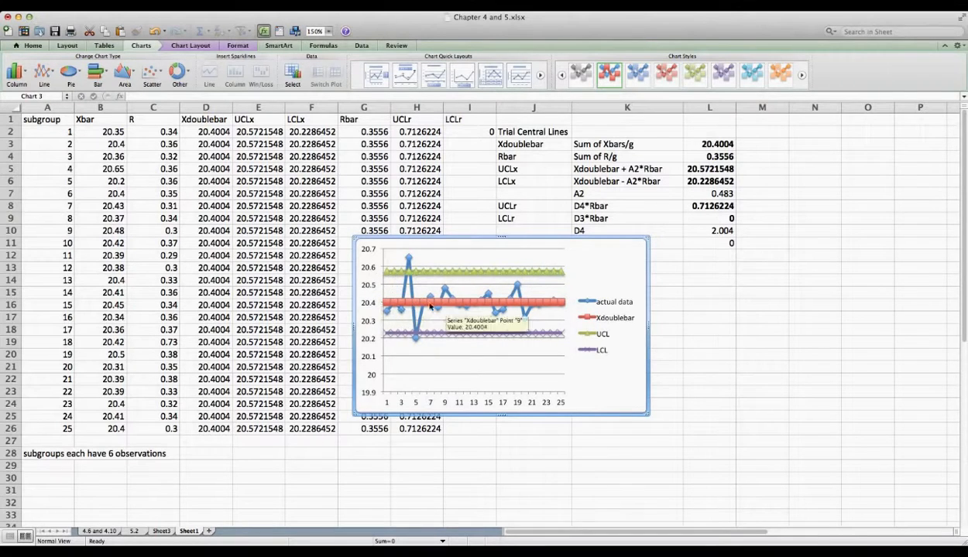
Step: Delete the overlapping duplicate chart and paste in the R control chart
{"action": "left_click", "coordinate": [631, 255]}
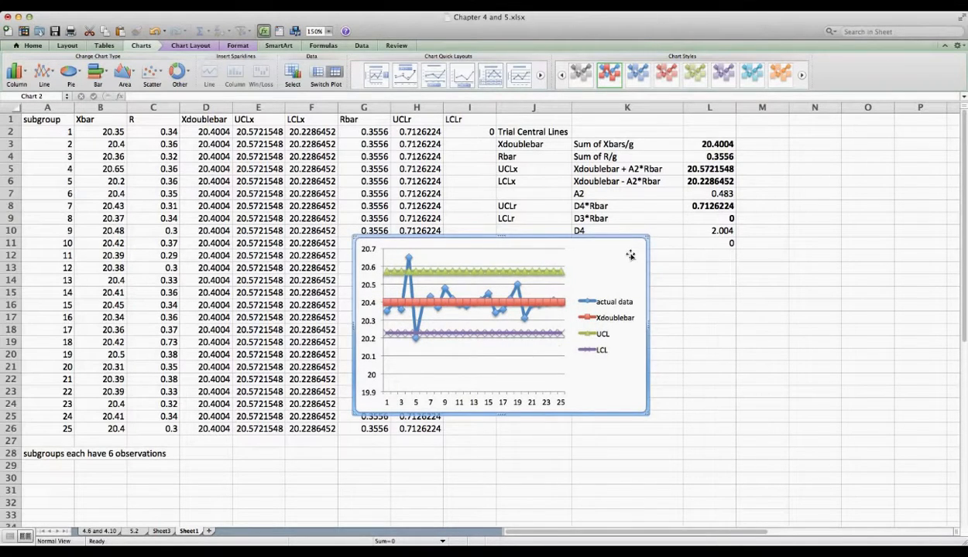
{"action": "key", "text": "Delete"}
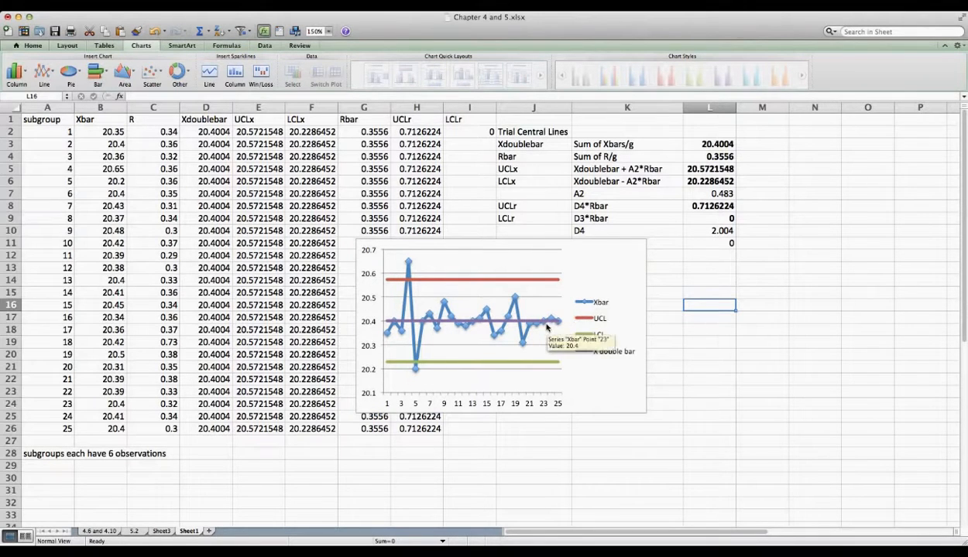
{"action": "mouse_move", "coordinate": [404, 268]}
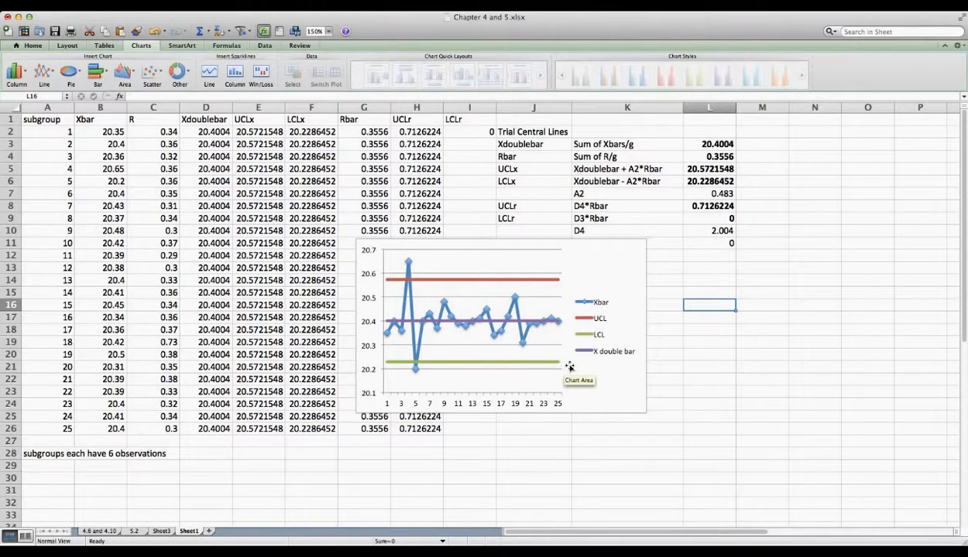
{"action": "key", "text": "super+v"}
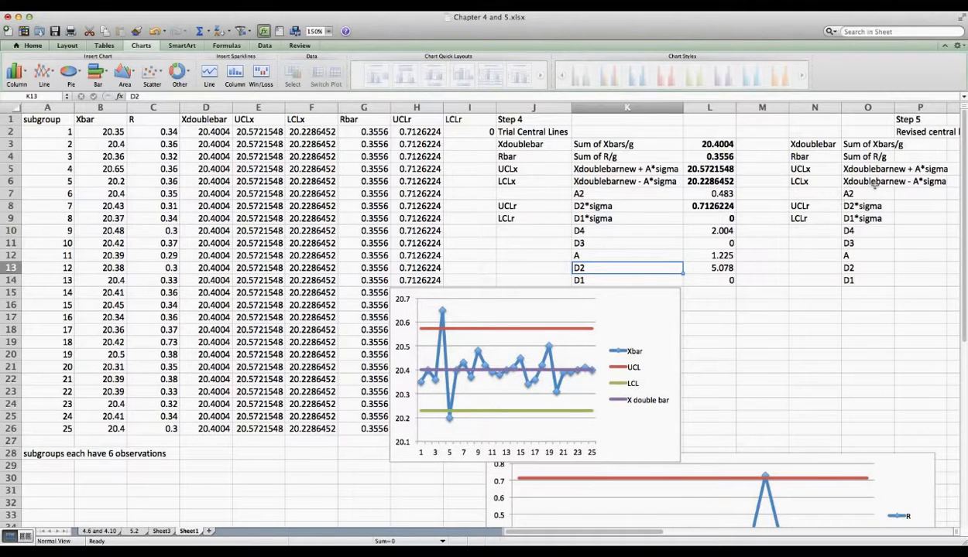
Step: Move the Xbar control chart left over columns C–H and inspect the R chart's subgroup 18 point
{"action": "left_click", "coordinate": [905, 121]}
{"action": "scroll", "coordinate": [830, 208], "scroll_direction": "right", "scroll_amount": 2}
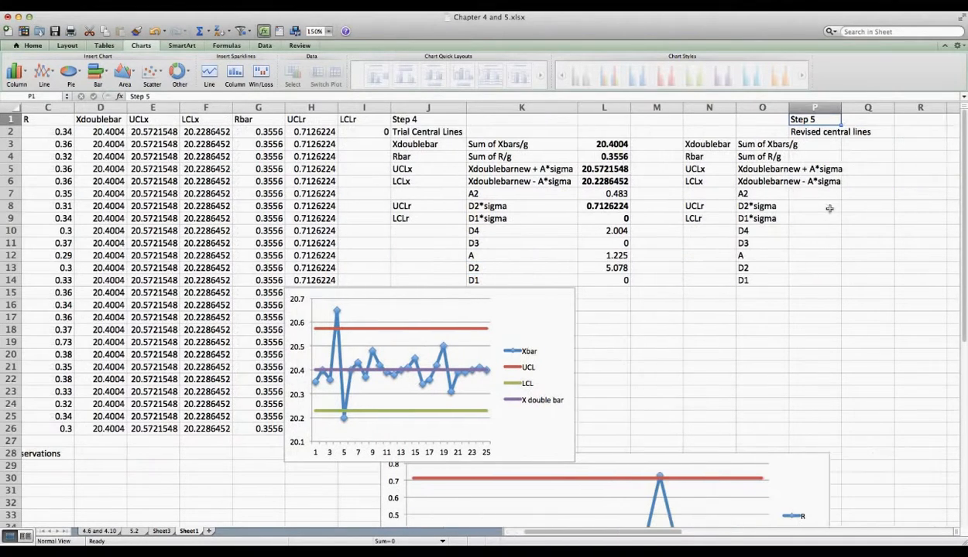
{"action": "scroll", "coordinate": [743, 349], "scroll_direction": "down", "scroll_amount": 4}
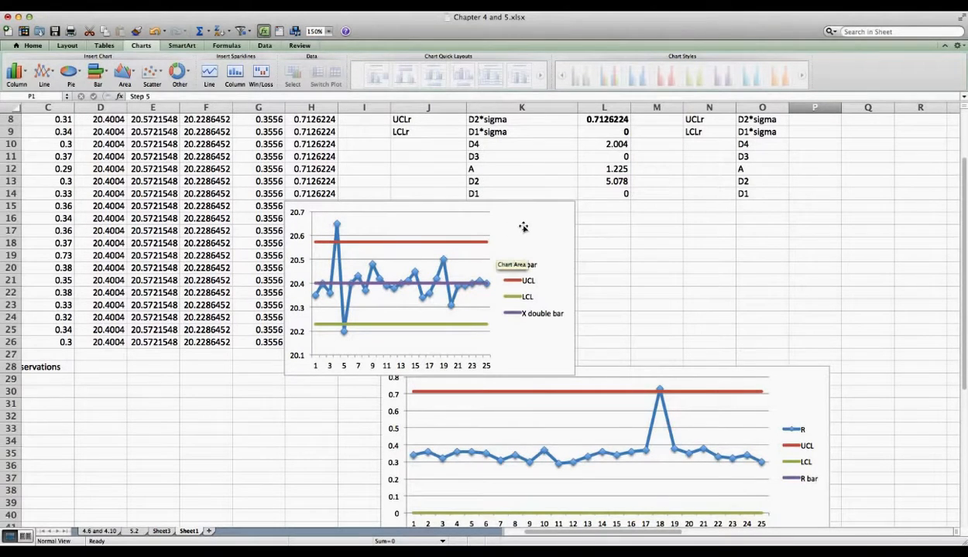
{"action": "left_click", "coordinate": [344, 246]}
{"action": "left_click_drag", "start_coordinate": [344, 246], "coordinate": [156, 248]}
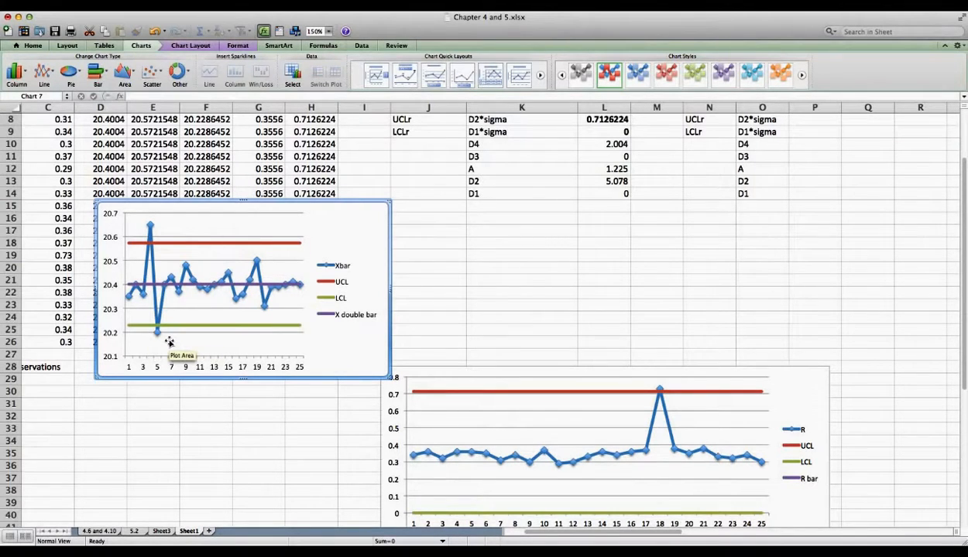
{"action": "left_click", "coordinate": [659, 392]}
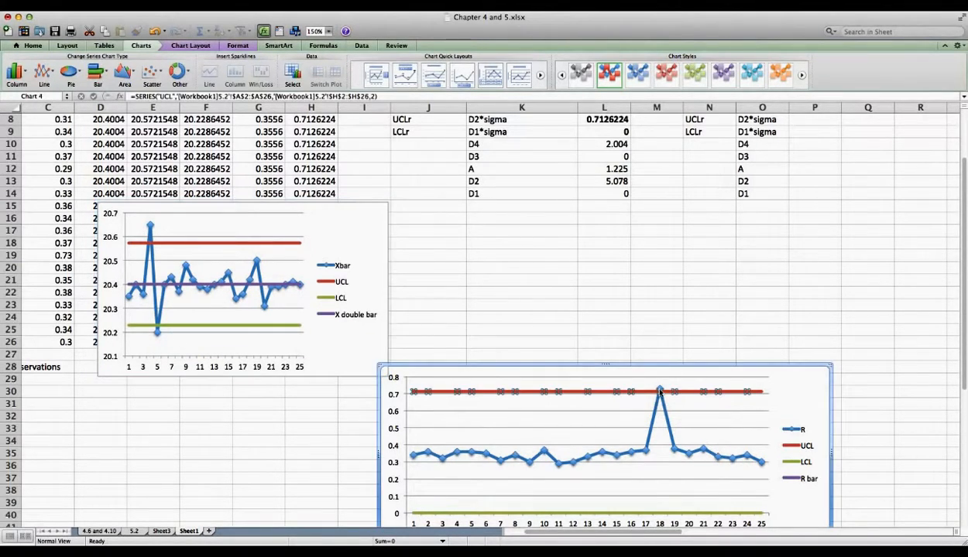
{"action": "left_click", "coordinate": [660, 391]}
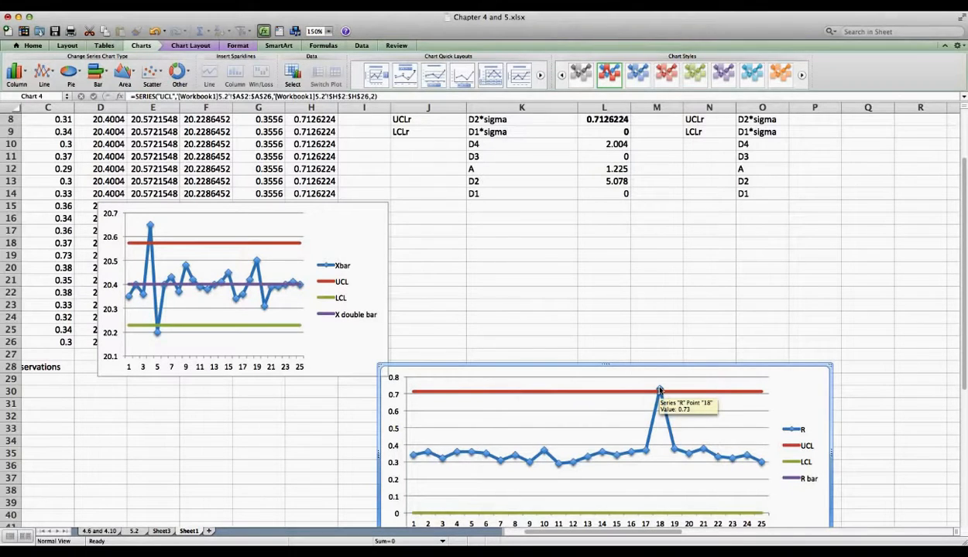
{"action": "scroll", "coordinate": [575, 266], "scroll_direction": "up", "scroll_amount": 4}
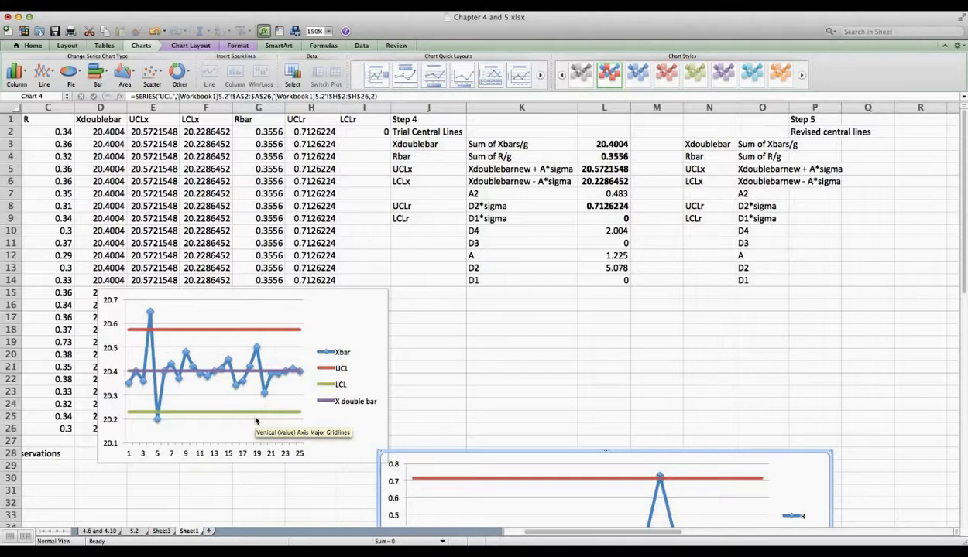
Step: Enter 0.73 as the subgroup 18 R value in W19
{"action": "left_click", "coordinate": [805, 143]}
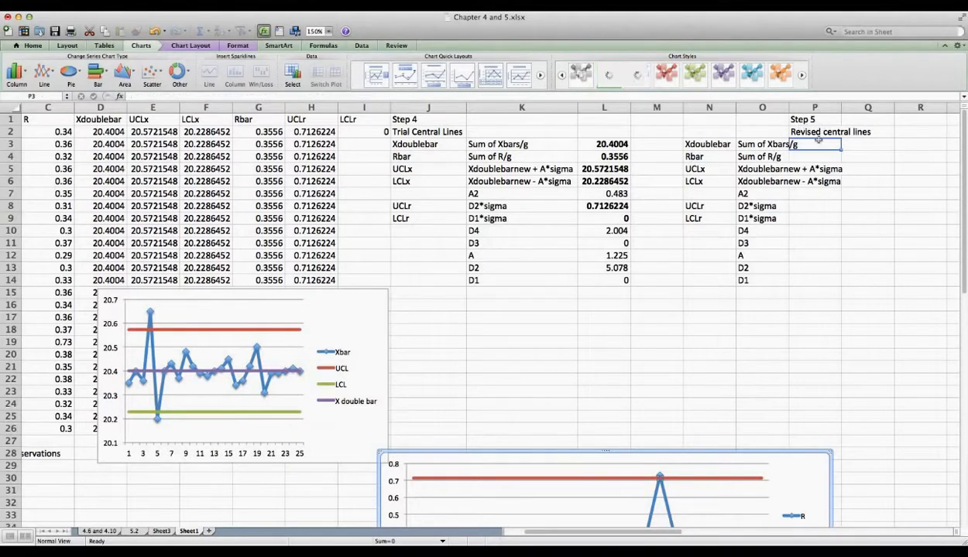
{"action": "scroll", "coordinate": [810, 189], "scroll_direction": "right", "scroll_amount": 5}
{"action": "scroll", "coordinate": [811, 190], "scroll_direction": "right", "scroll_amount": 2}
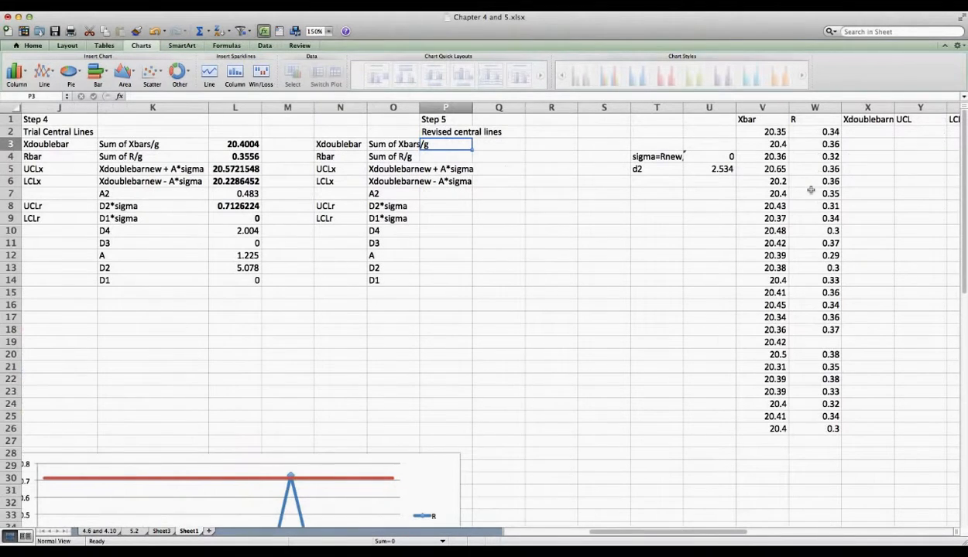
{"action": "left_click", "coordinate": [819, 339]}
{"action": "type", "text": "0.73"}
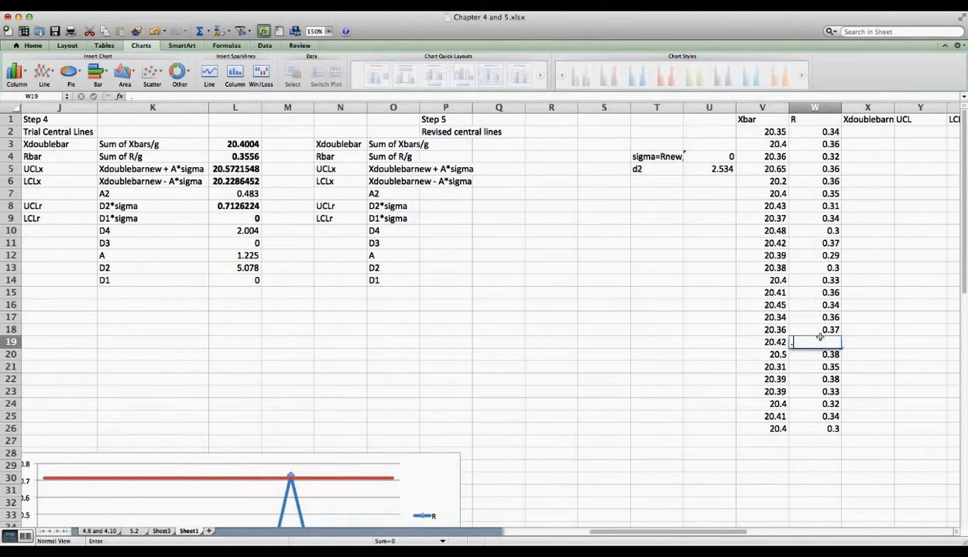
{"action": "key", "text": "Return"}
Step: Clear the out-of-control Xbar values 20.65 and 20.2 in V5:V6 and the 0.73 in W19
{"action": "left_click", "coordinate": [774, 158]}
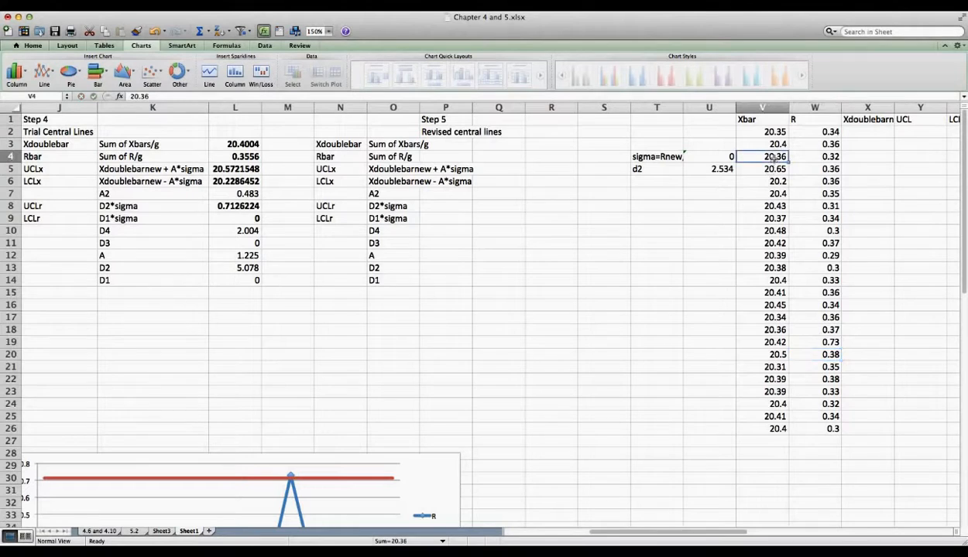
{"action": "key", "text": "Down"}
{"action": "key", "text": "shift+Down"}
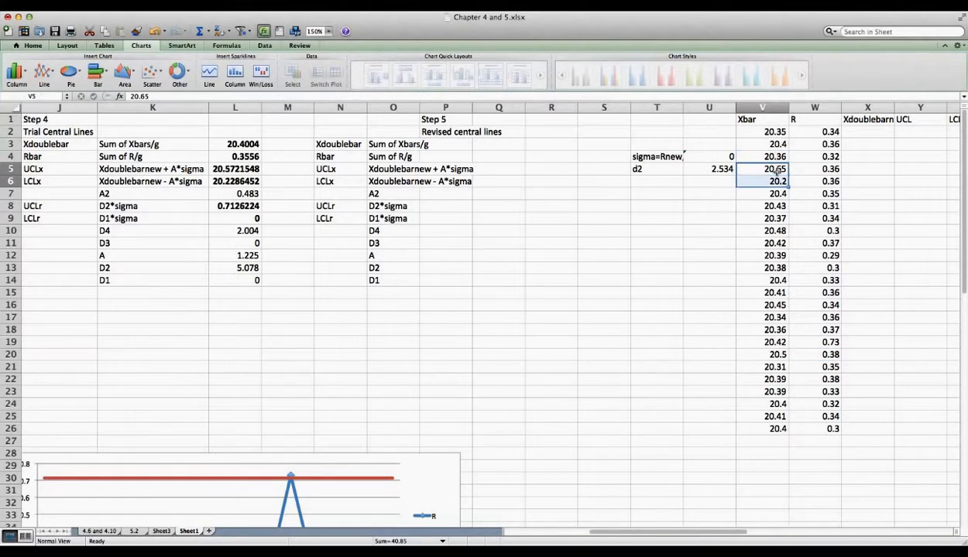
{"action": "right_click", "coordinate": [776, 172]}
{"action": "left_click", "coordinate": [813, 272]}
{"action": "left_click", "coordinate": [830, 337]}
{"action": "right_click", "coordinate": [830, 342]}
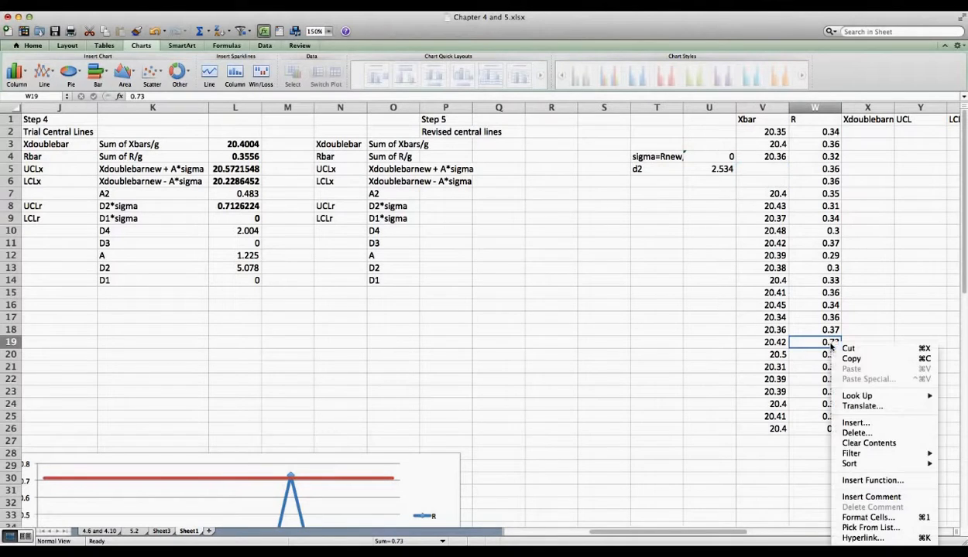
{"action": "left_click", "coordinate": [863, 443]}
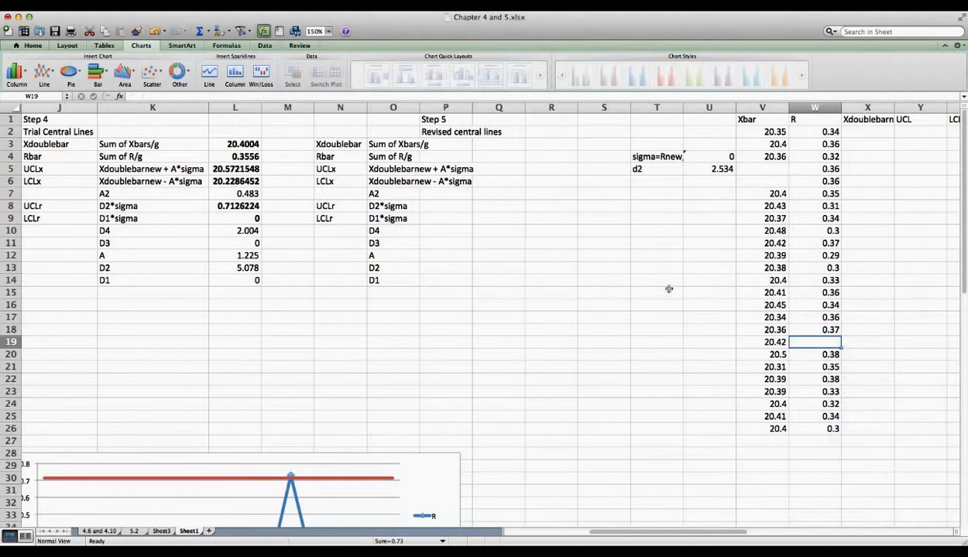
{"action": "left_click", "coordinate": [448, 148]}
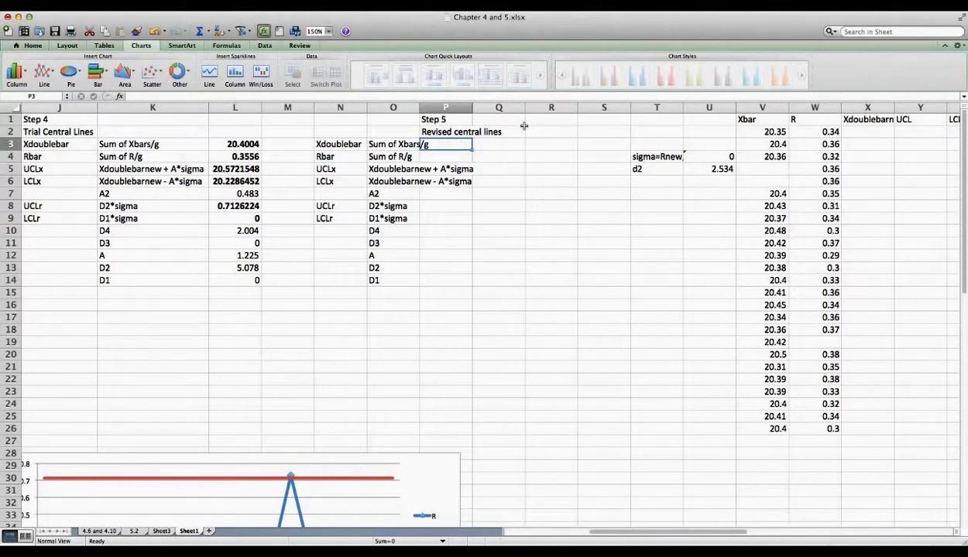
Step: Enter =SUM(V2:V26)/23 in P3 for the revised Xdoublebar and autofit columns N and O
{"action": "type", "text": "=sum("}
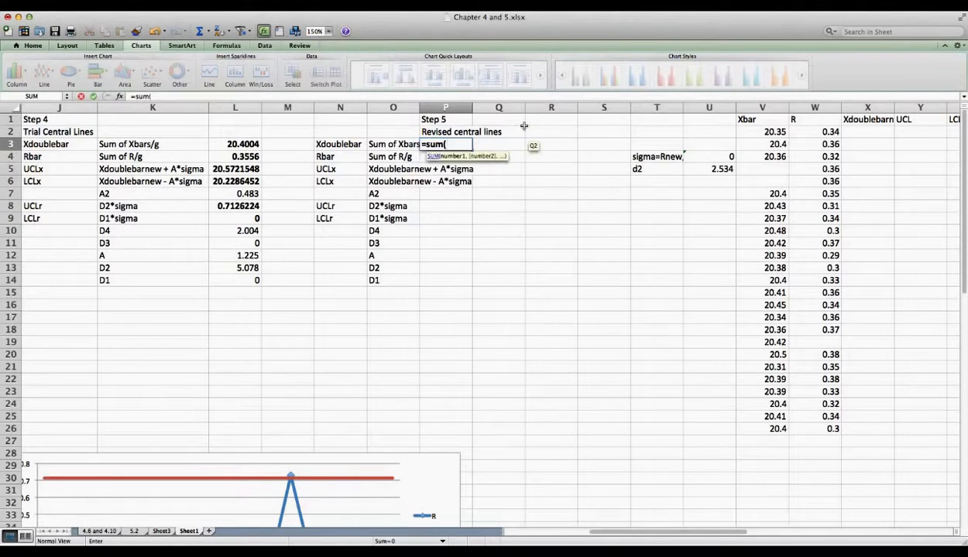
{"action": "left_click_drag", "start_coordinate": [762, 131], "coordinate": [765, 429]}
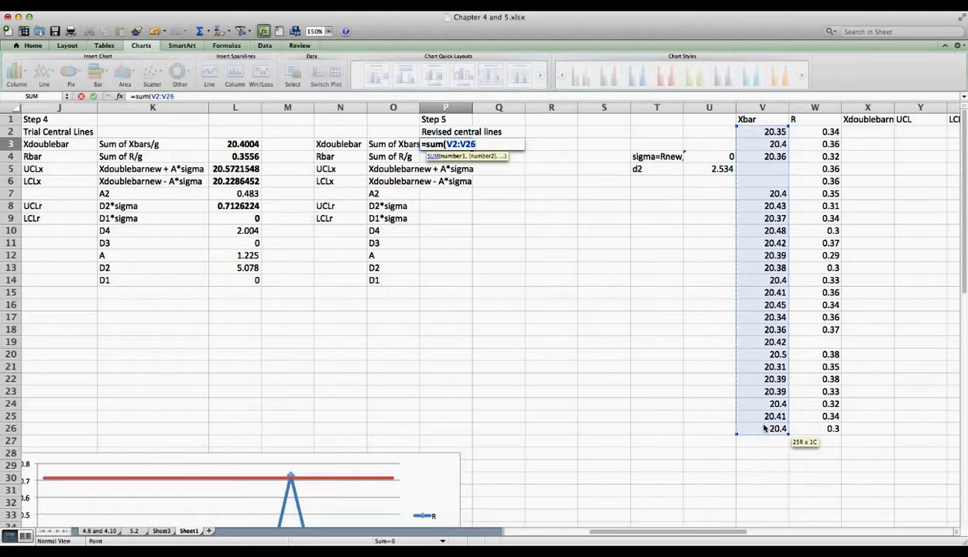
{"action": "type", "text": ")/2"}
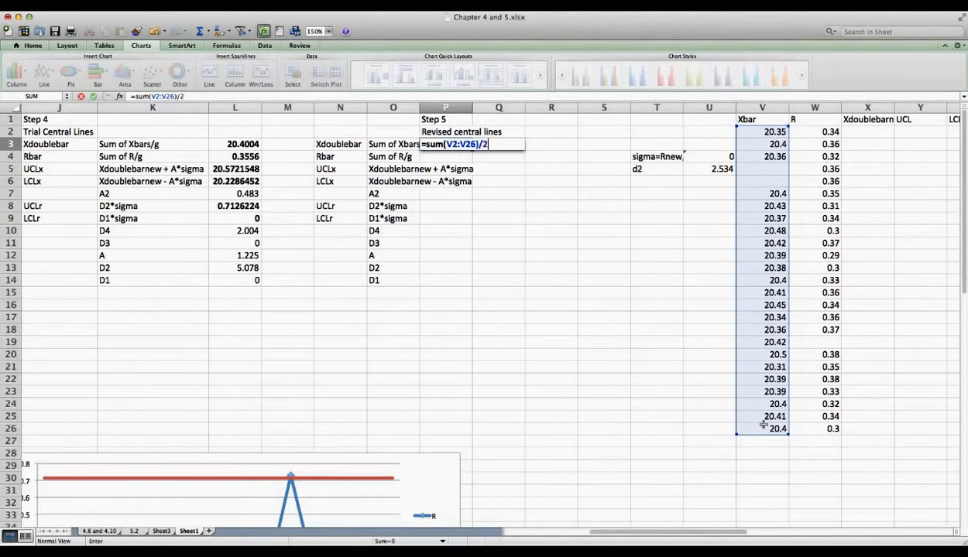
{"action": "key", "text": "Return"}
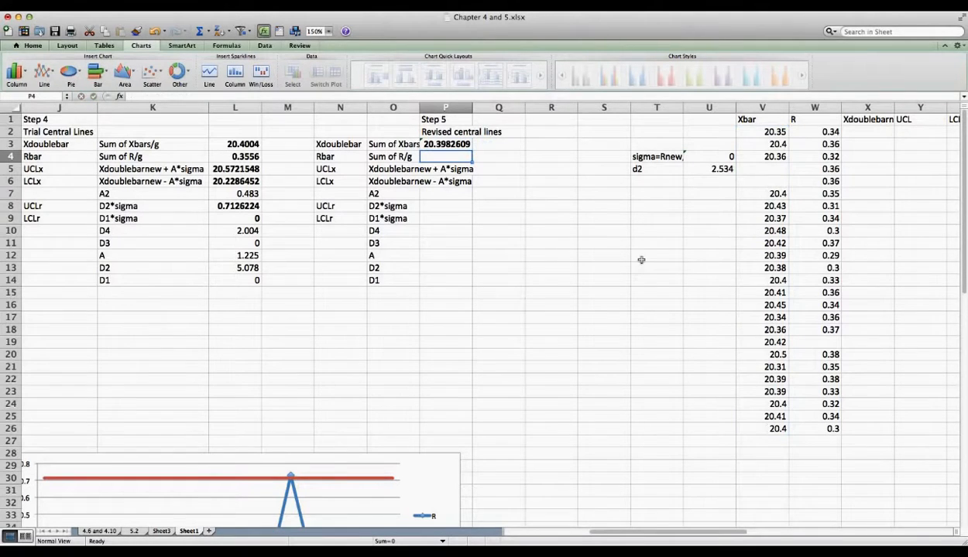
{"action": "double_click", "coordinate": [365, 106]}
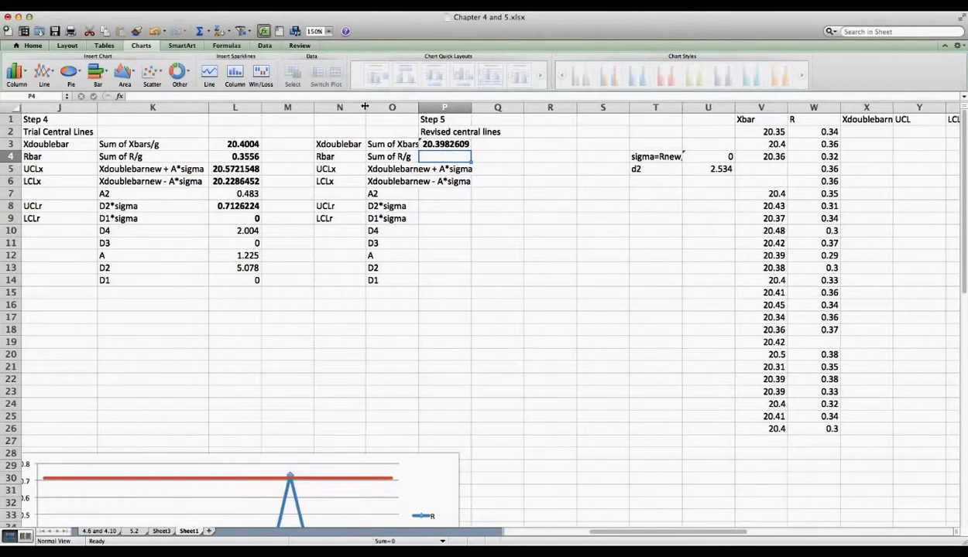
{"action": "double_click", "coordinate": [419, 107]}
Step: Enter =SUM(W2:W26)/24 in P4 for the revised Rbar of 0.34
{"action": "type", "text": "=sum("}
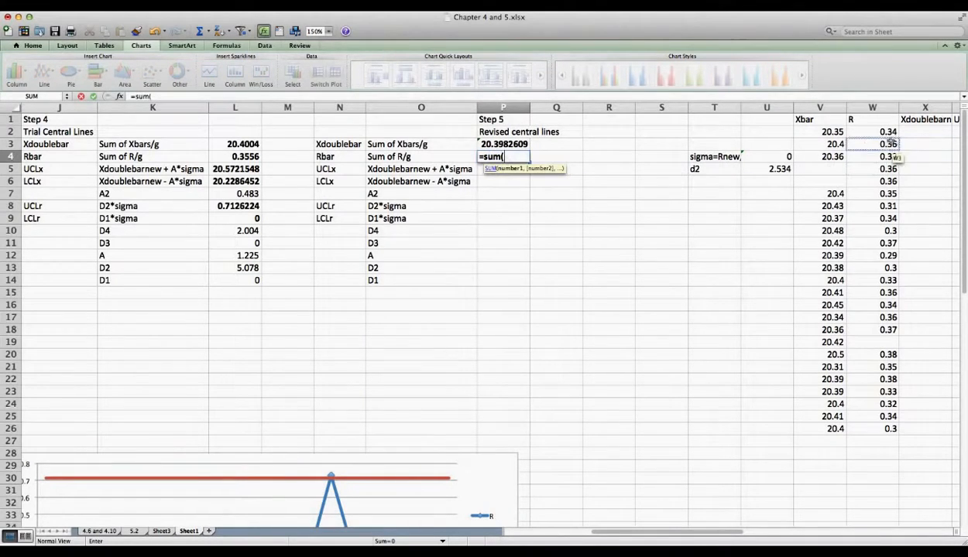
{"action": "left_click_drag", "start_coordinate": [888, 133], "coordinate": [883, 432]}
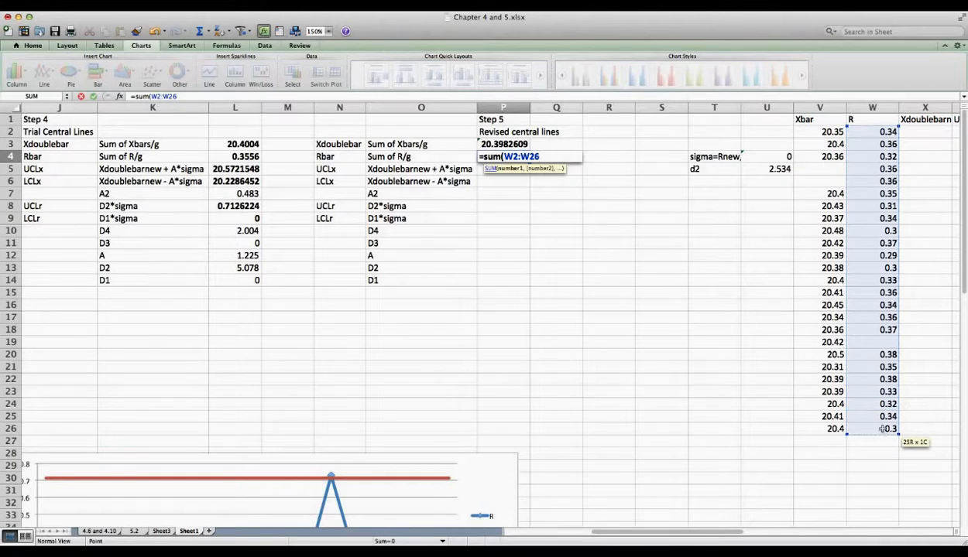
{"action": "type", "text": ")/24"}
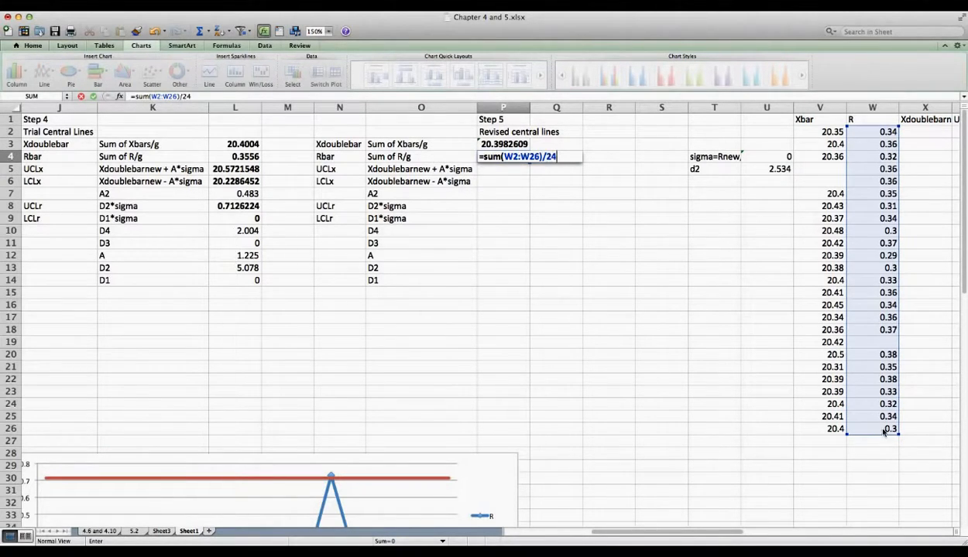
{"action": "key", "text": "Return"}
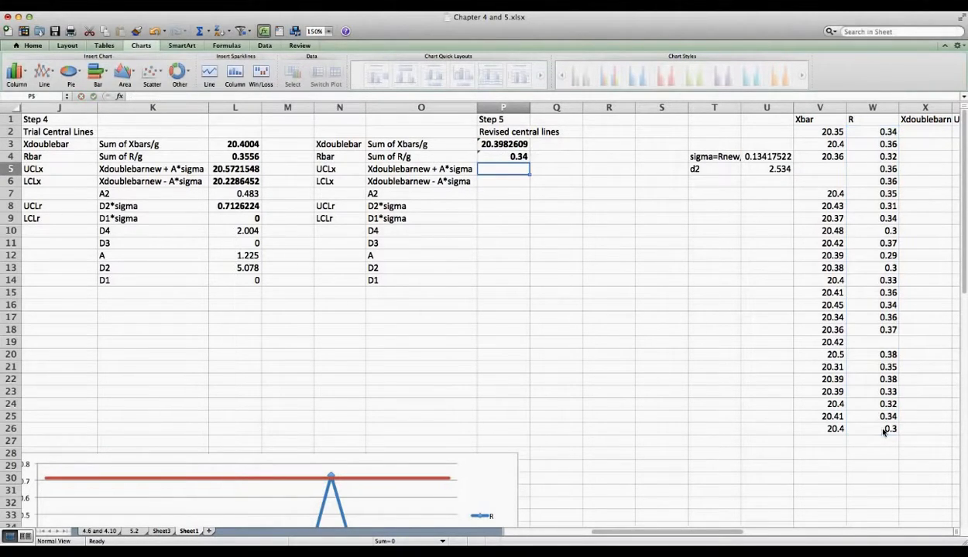
{"action": "left_click", "coordinate": [503, 144]}
{"action": "left_click", "coordinate": [488, 158]}
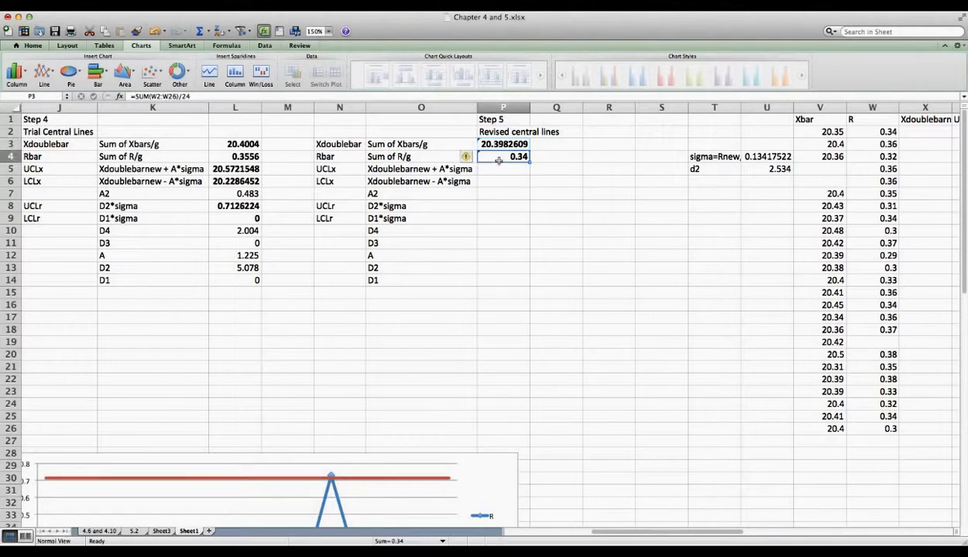
{"action": "left_click", "coordinate": [385, 170]}
Step: Clear the old Step 4 formula labels in K5:K6
{"action": "left_click_drag", "start_coordinate": [177, 170], "coordinate": [177, 182]}
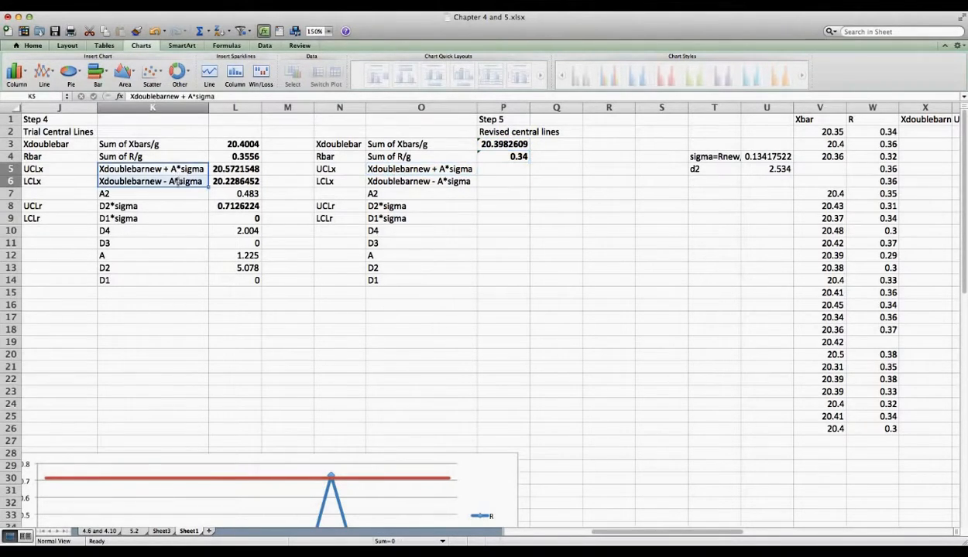
{"action": "right_click", "coordinate": [179, 182]}
{"action": "left_click", "coordinate": [202, 276]}
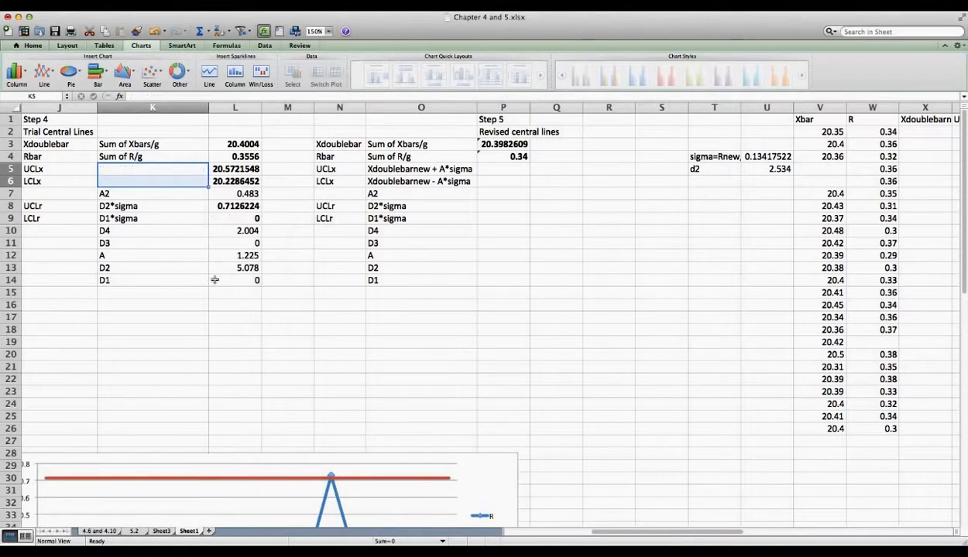
{"action": "left_click", "coordinate": [422, 168]}
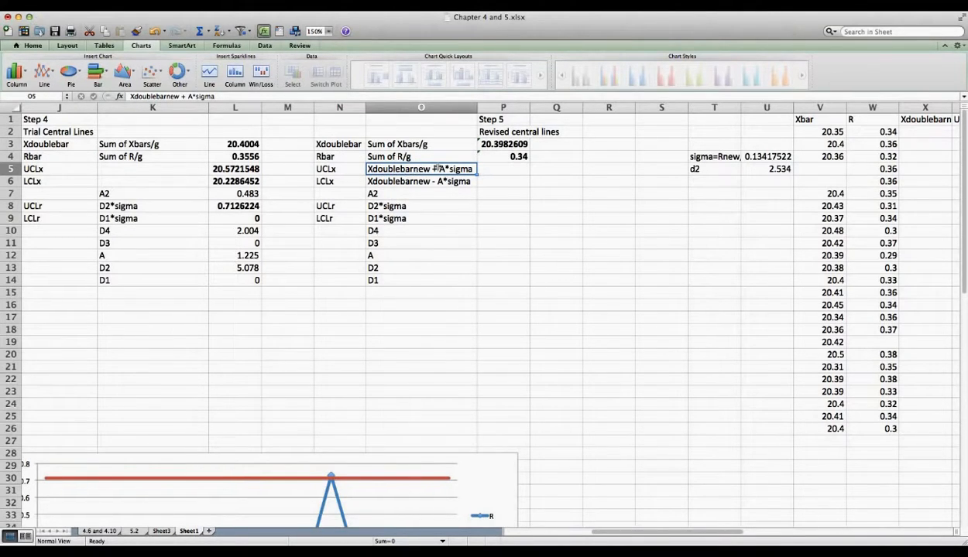
{"action": "left_click", "coordinate": [518, 145]}
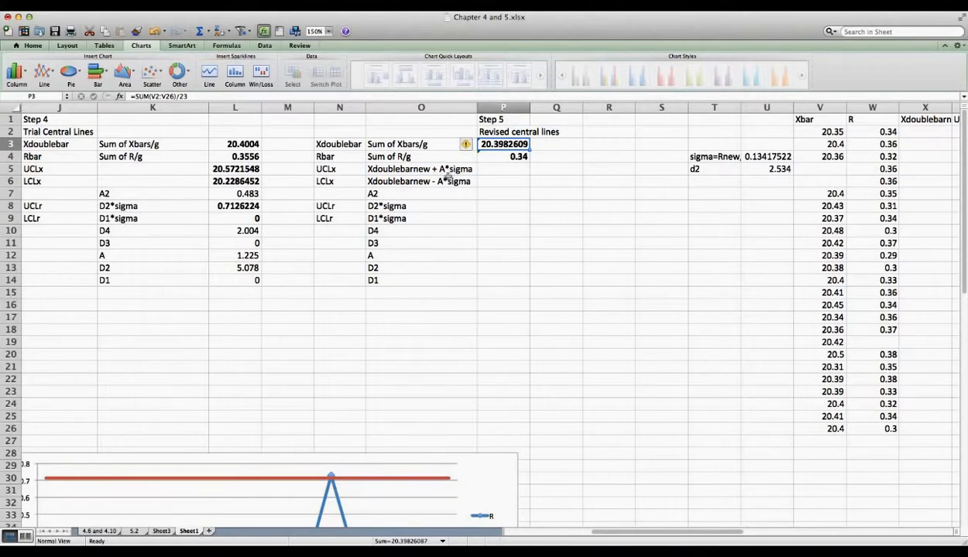
{"action": "left_click", "coordinate": [390, 254]}
{"action": "left_click", "coordinate": [245, 256]}
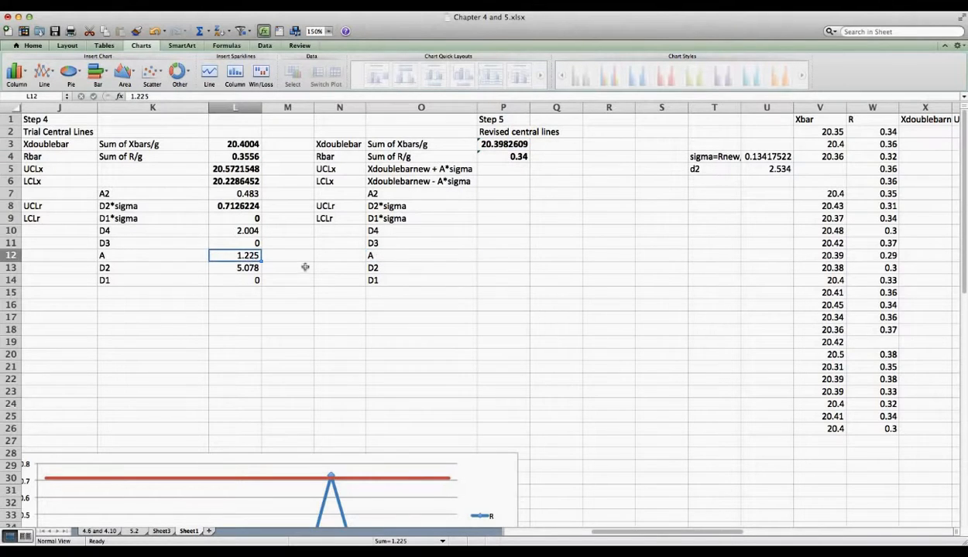
Step: Enter the revised A constant 1.225 in P12
{"action": "left_click", "coordinate": [498, 253]}
{"action": "type", "text": "1.225"}
{"action": "key", "text": "Return"}
{"action": "left_click", "coordinate": [460, 171]}
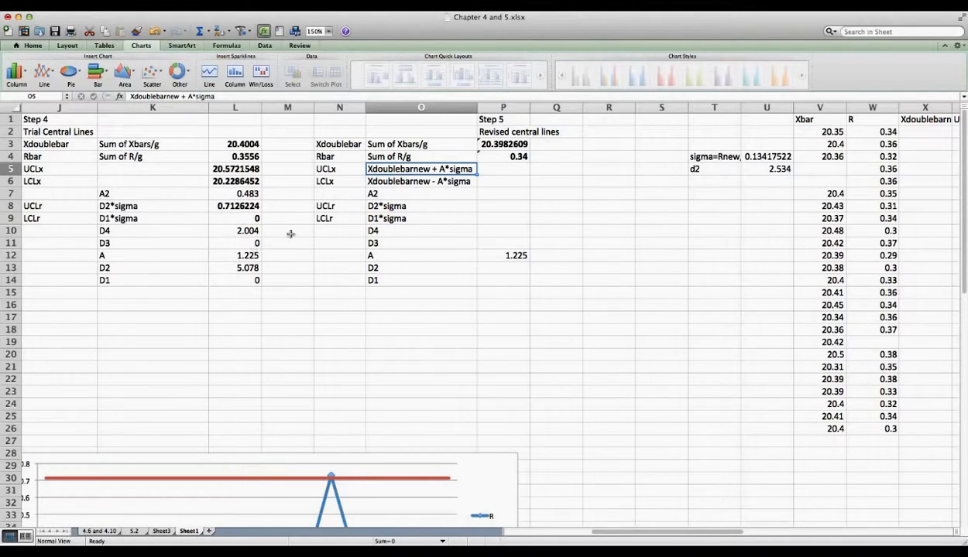
{"action": "left_click", "coordinate": [713, 153]}
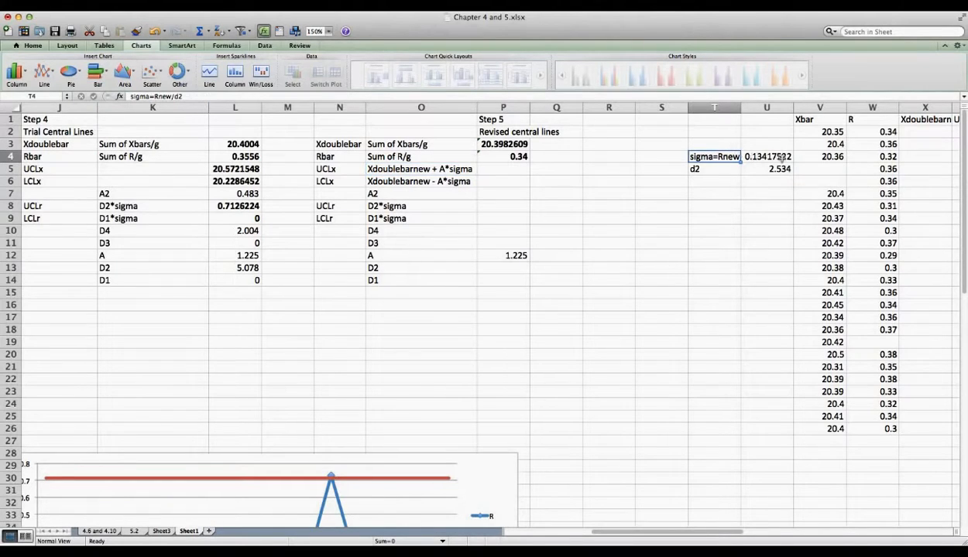
Step: Widen column T so the sigma=Rnew/d2 label shows in full
{"action": "left_click_drag", "start_coordinate": [741, 106], "coordinate": [758, 106]}
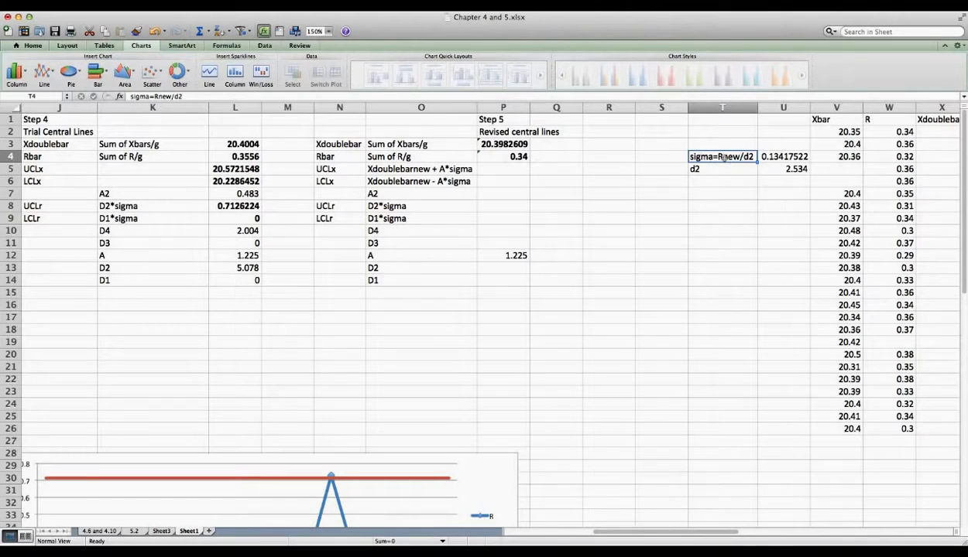
{"action": "left_click", "coordinate": [789, 156]}
{"action": "left_click", "coordinate": [735, 157]}
{"action": "left_click", "coordinate": [515, 156]}
{"action": "left_click", "coordinate": [740, 157]}
{"action": "left_click", "coordinate": [711, 169]}
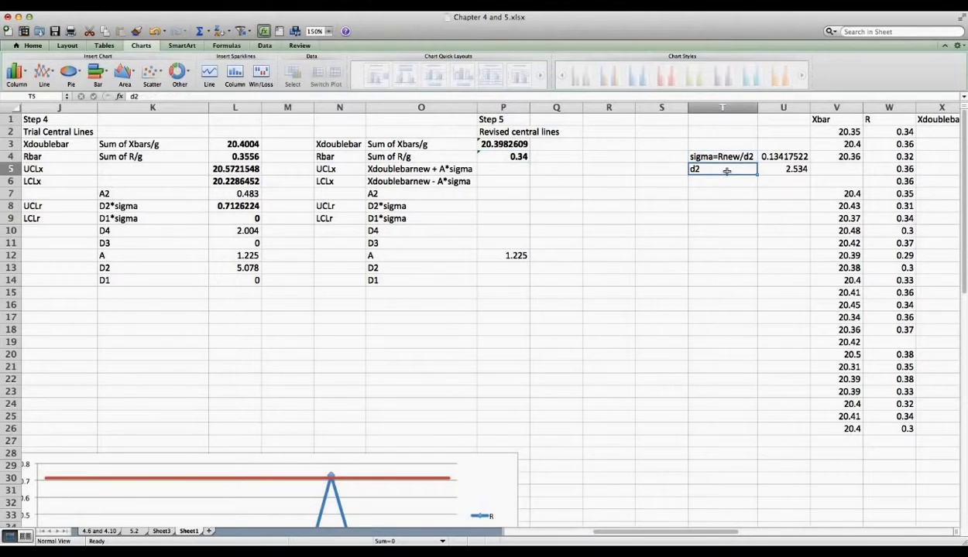
{"action": "left_click", "coordinate": [774, 169]}
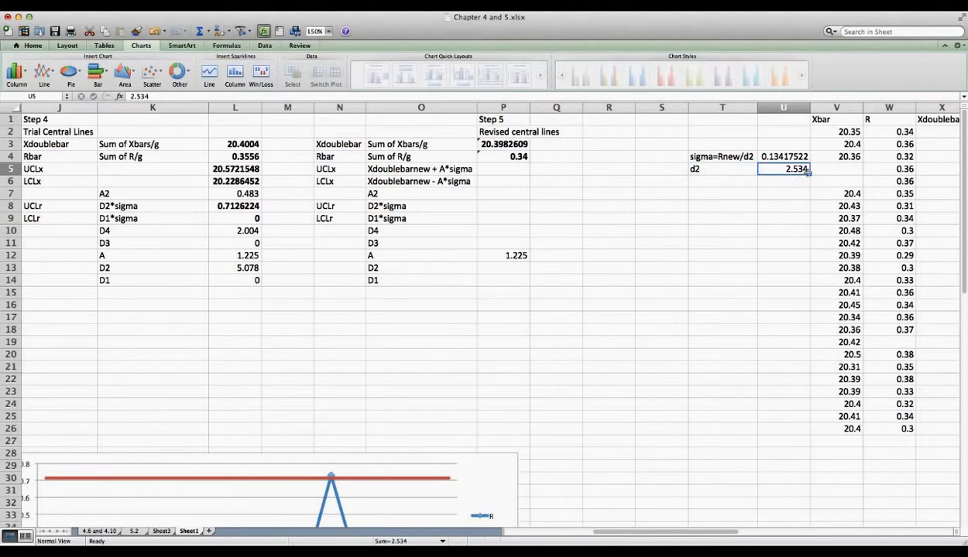
Step: Enter =P4/U5 in U4 to compute sigma as 0.13417522
{"action": "left_click", "coordinate": [784, 156]}
{"action": "type", "text": "="}
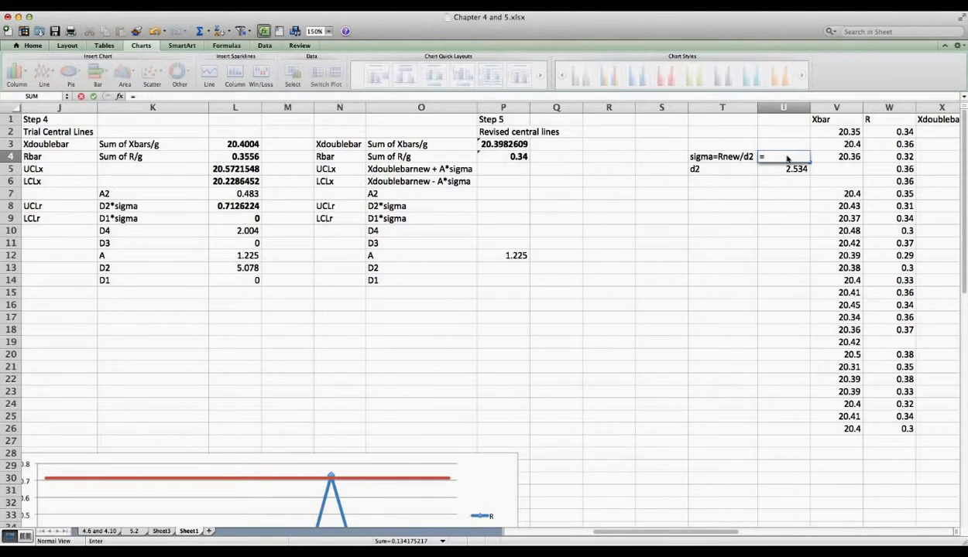
{"action": "left_click", "coordinate": [526, 168]}
{"action": "type", "text": "+"}
{"action": "left_click", "coordinate": [516, 157]}
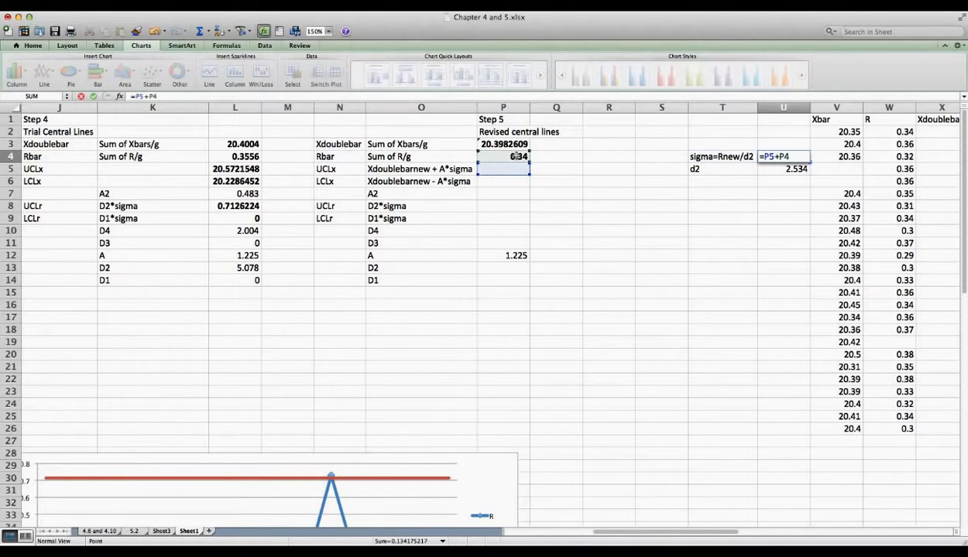
{"action": "key", "text": "BackSpace"}
{"action": "key", "text": "BackSpace"}
{"action": "key", "text": "BackSpace"}
{"action": "key", "text": "BackSpace"}
{"action": "key", "text": "BackSpace"}
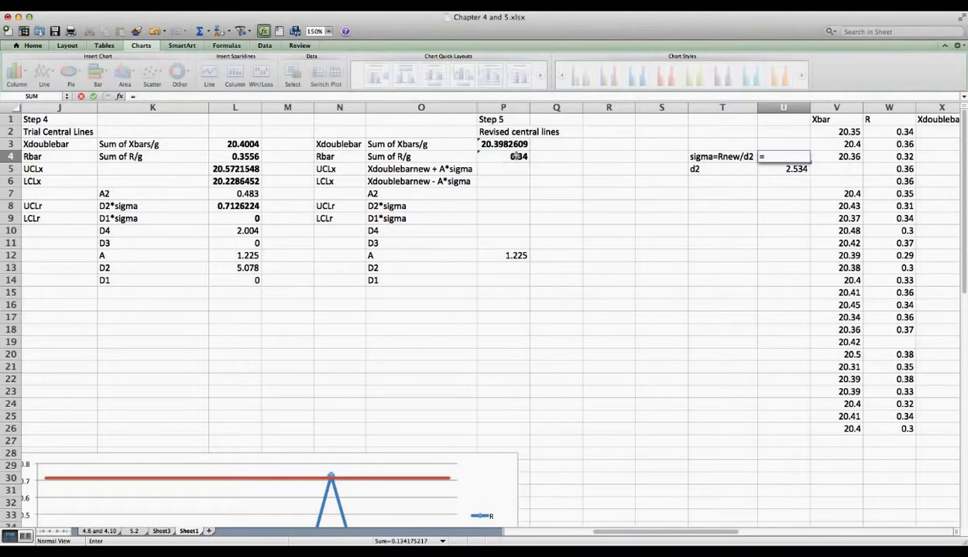
{"action": "type", "text": "p4/"}
{"action": "left_click", "coordinate": [766, 169]}
{"action": "key", "text": "Return"}
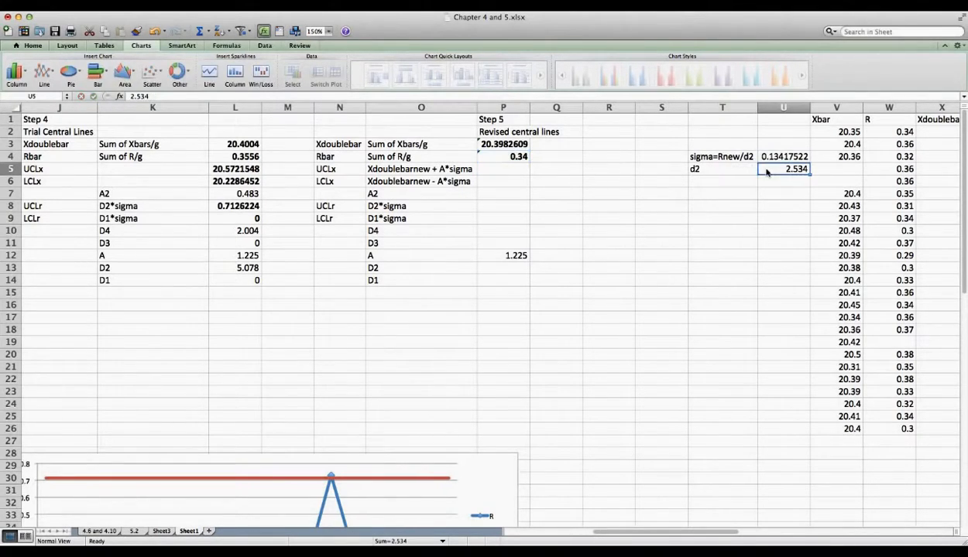
Step: Enter =P3+(P12*U4) in P5 for a revised UCLx of 20.5626255
{"action": "left_click", "coordinate": [490, 170]}
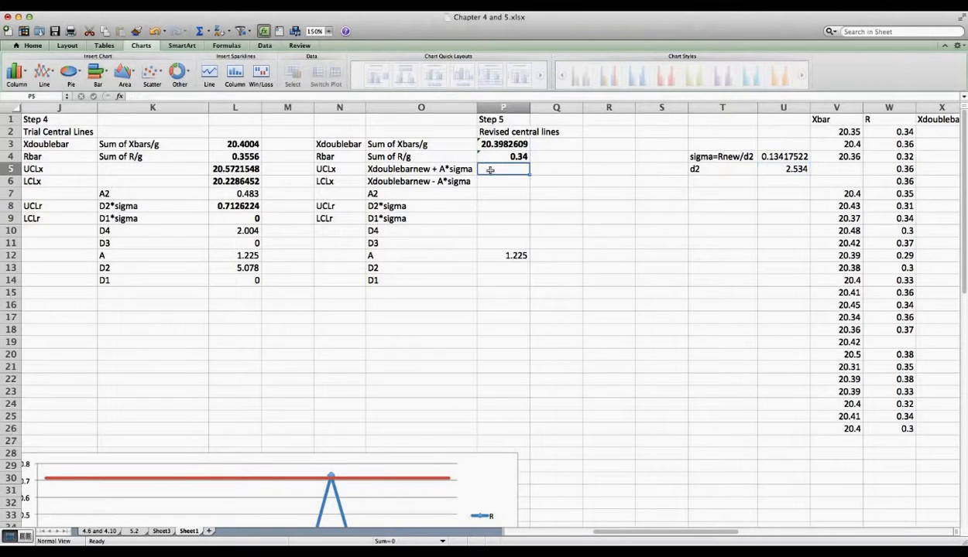
{"action": "type", "text": "="}
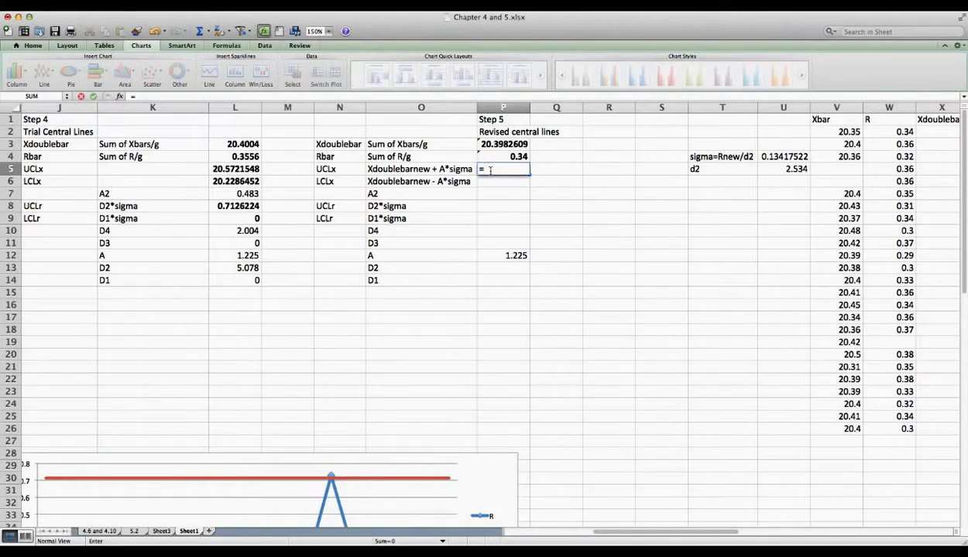
{"action": "left_click", "coordinate": [492, 155]}
{"action": "key", "text": "BackSpace"}
{"action": "type", "text": "3+("}
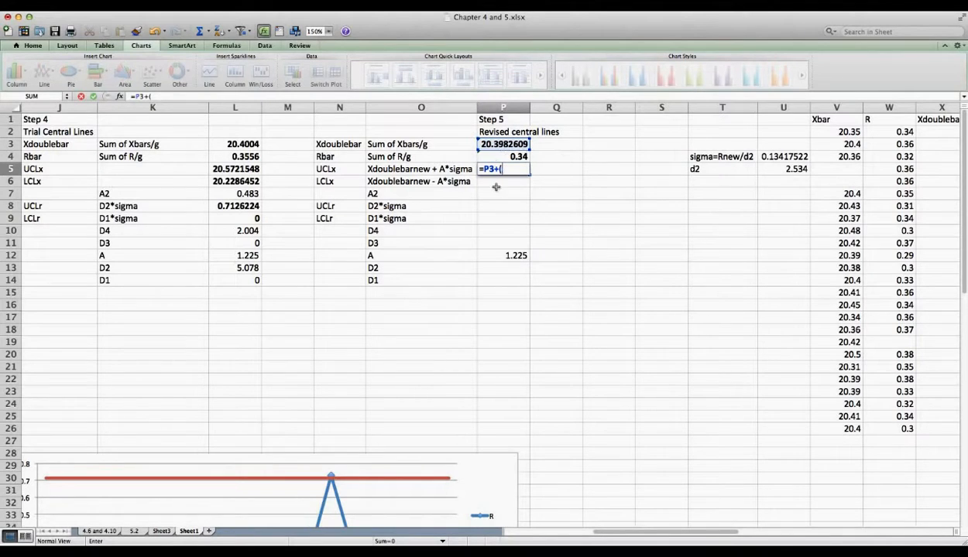
{"action": "left_click", "coordinate": [517, 268]}
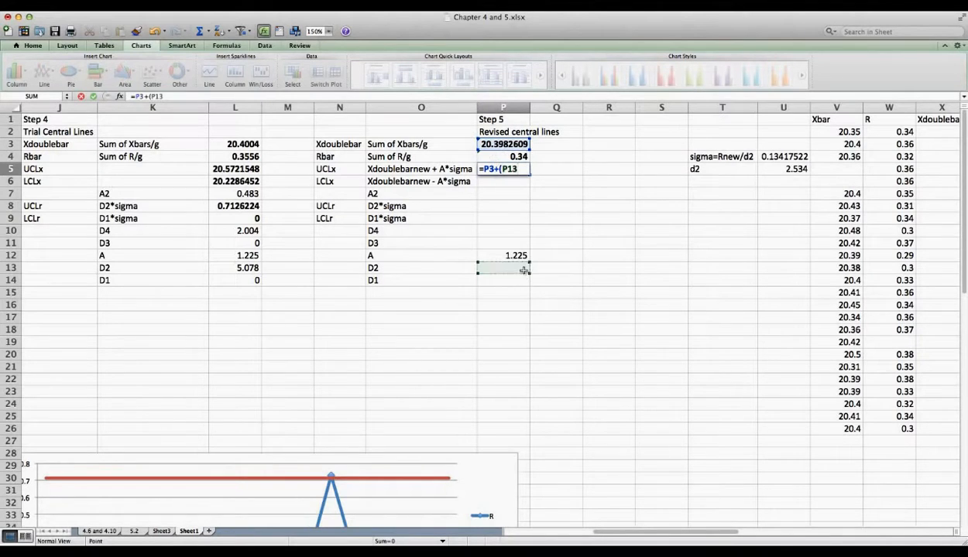
{"action": "left_click", "coordinate": [515, 256]}
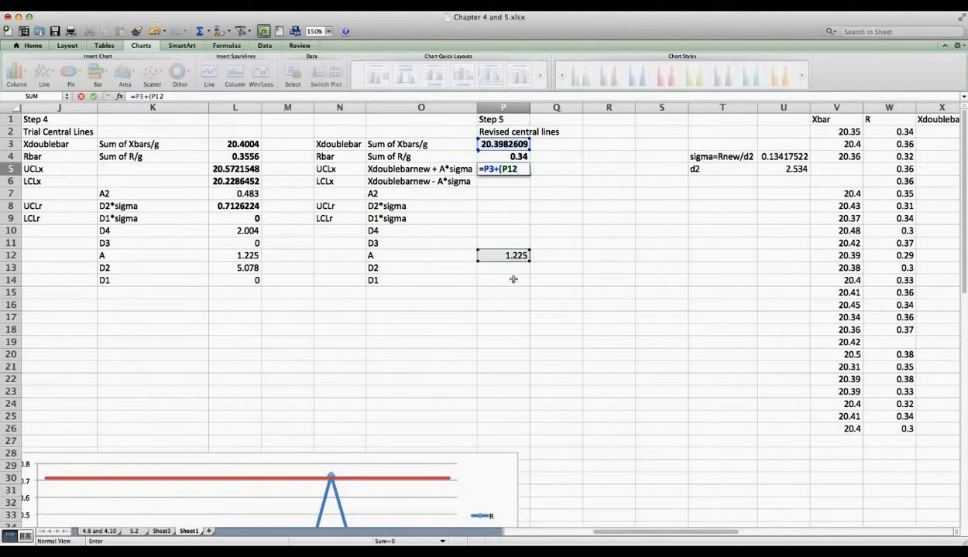
{"action": "left_click", "coordinate": [779, 169]}
{"action": "key", "text": "BackSpace"}
{"action": "key", "text": "BackSpace"}
{"action": "left_click", "coordinate": [789, 156]}
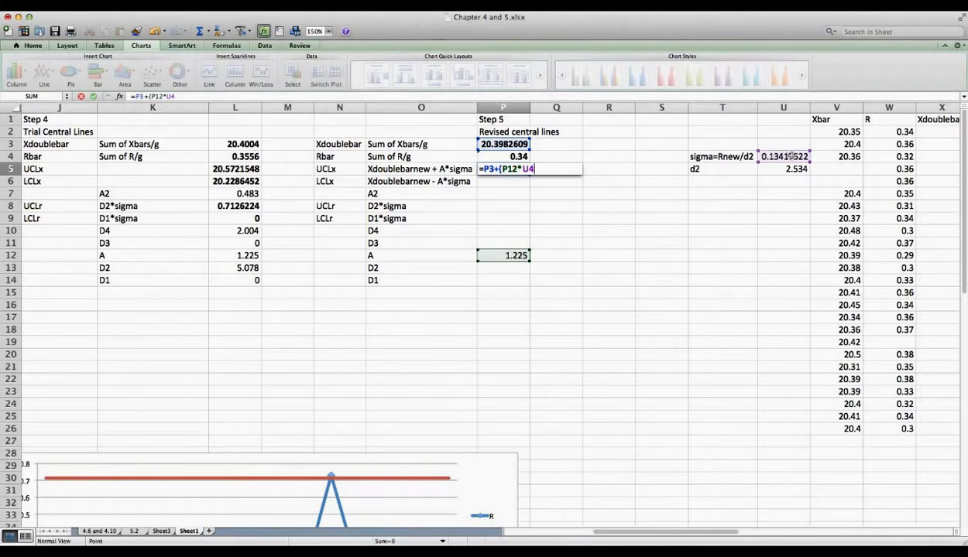
{"action": "key", "text": "Return"}
Step: Enter =P3-(U4*P12) in P6 for a revised LCLx of 20.2338962
{"action": "type", "text": "="}
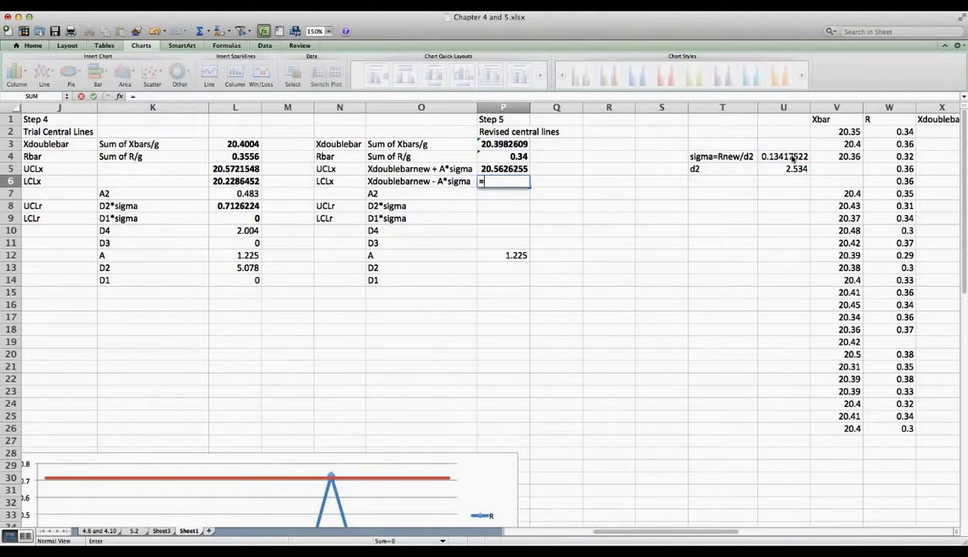
{"action": "type", "text": "p3-("}
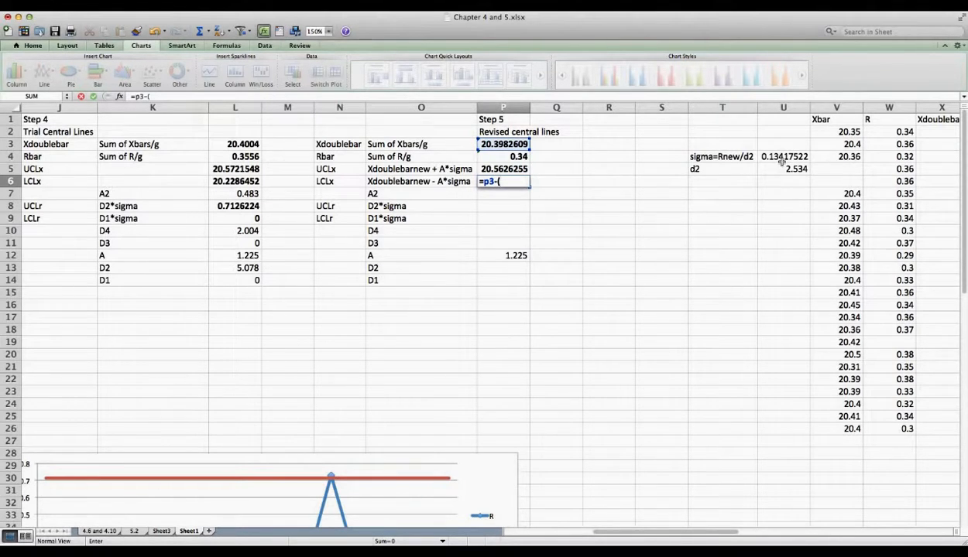
{"action": "left_click", "coordinate": [782, 158]}
{"action": "type", "text": "*"}
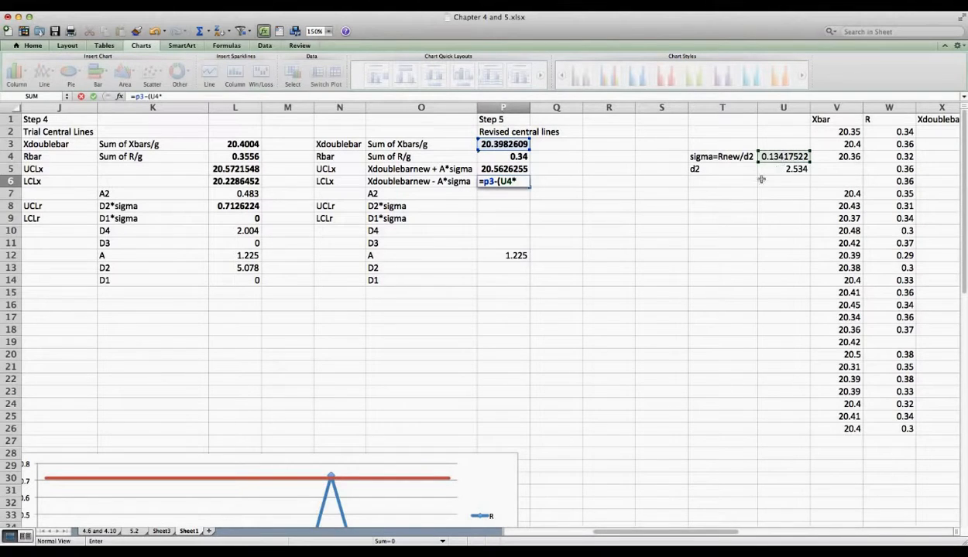
{"action": "left_click", "coordinate": [507, 258]}
{"action": "type", "text": ")"}
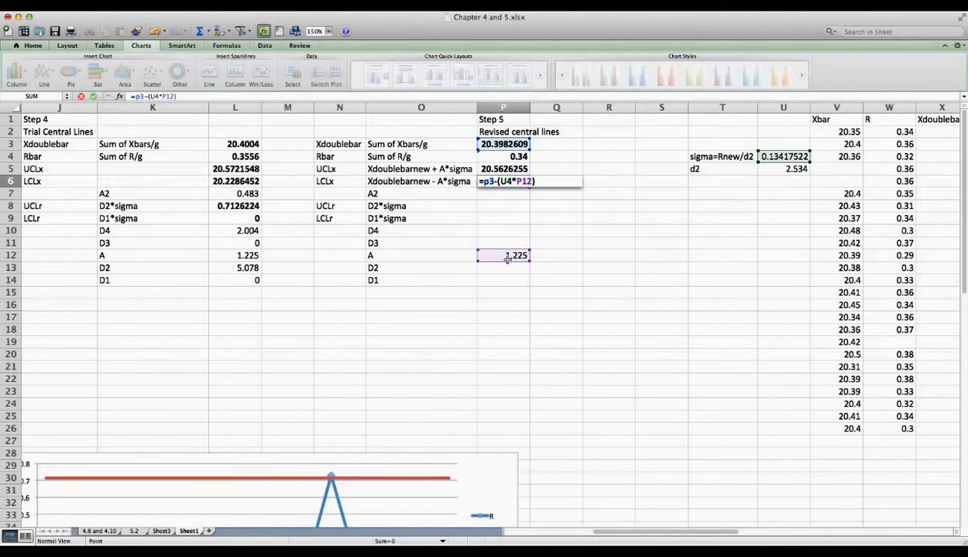
{"action": "key", "text": "Return"}
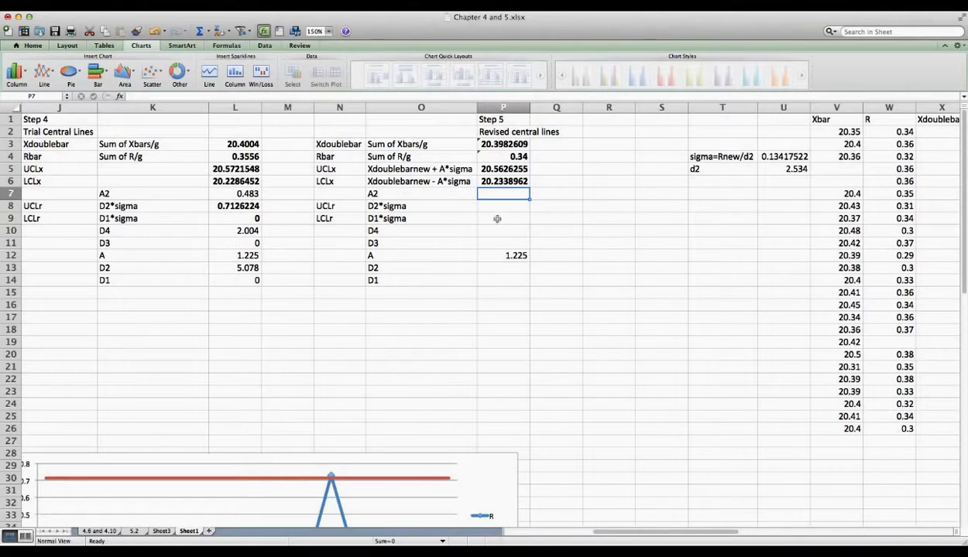
Step: Clear the D2*sigma and D1*sigma notes from K8:K9
{"action": "left_click_drag", "start_coordinate": [184, 205], "coordinate": [185, 220]}
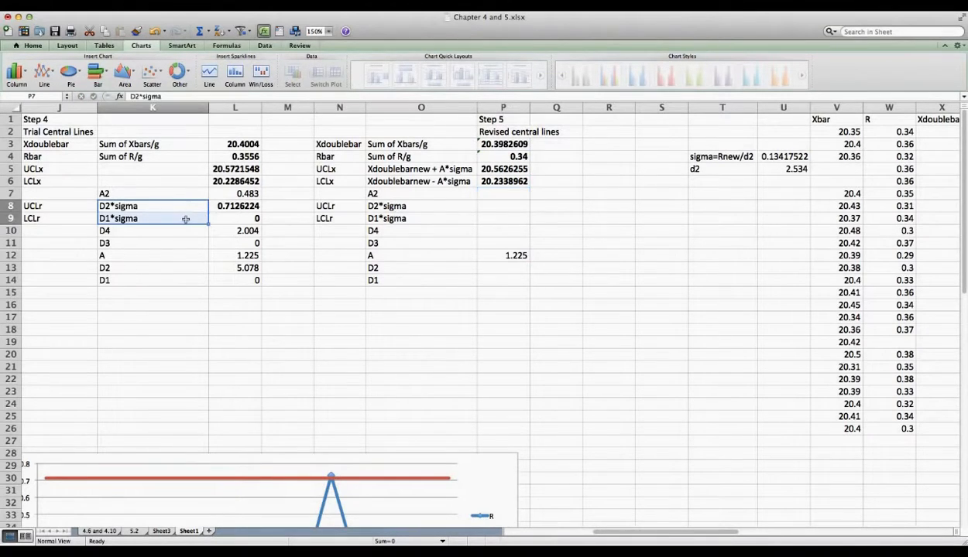
{"action": "right_click", "coordinate": [186, 222]}
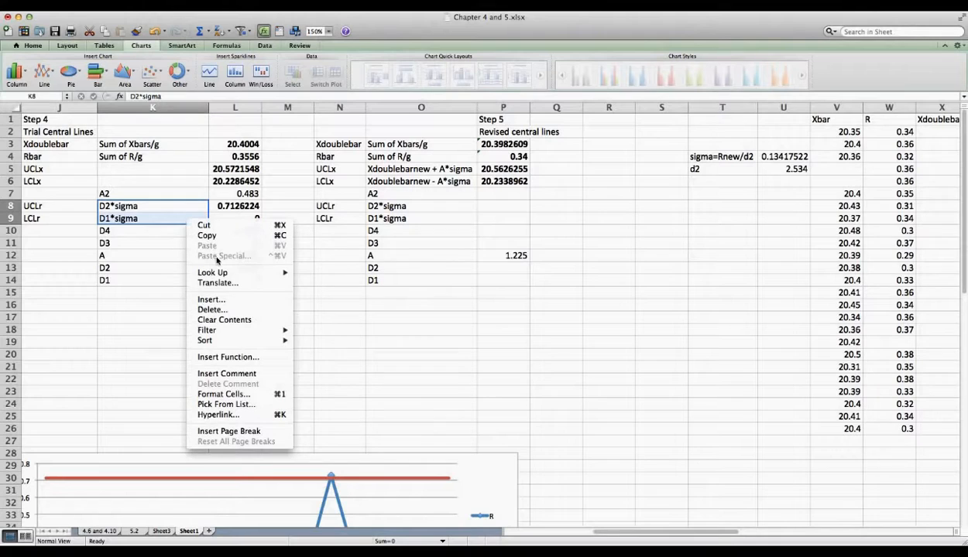
{"action": "left_click", "coordinate": [224, 319]}
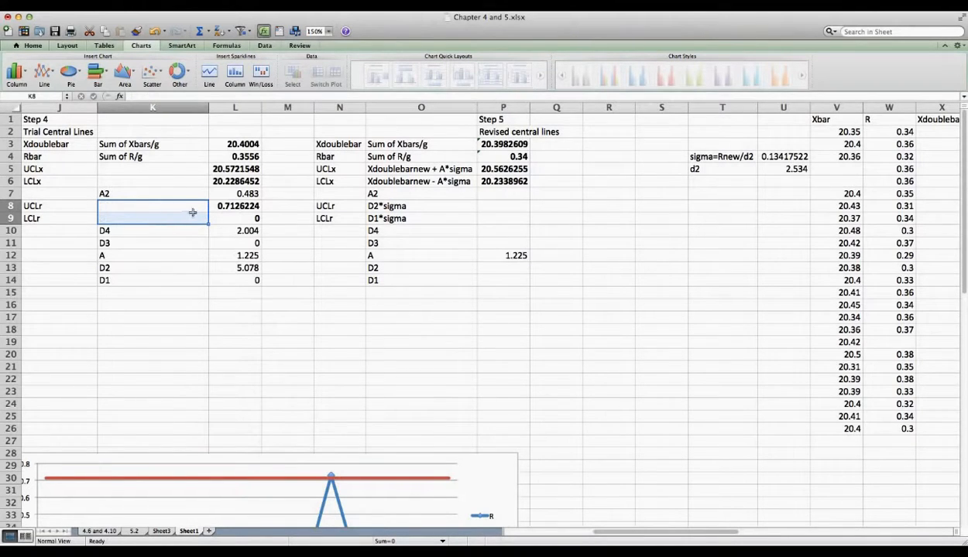
{"action": "left_click", "coordinate": [396, 206]}
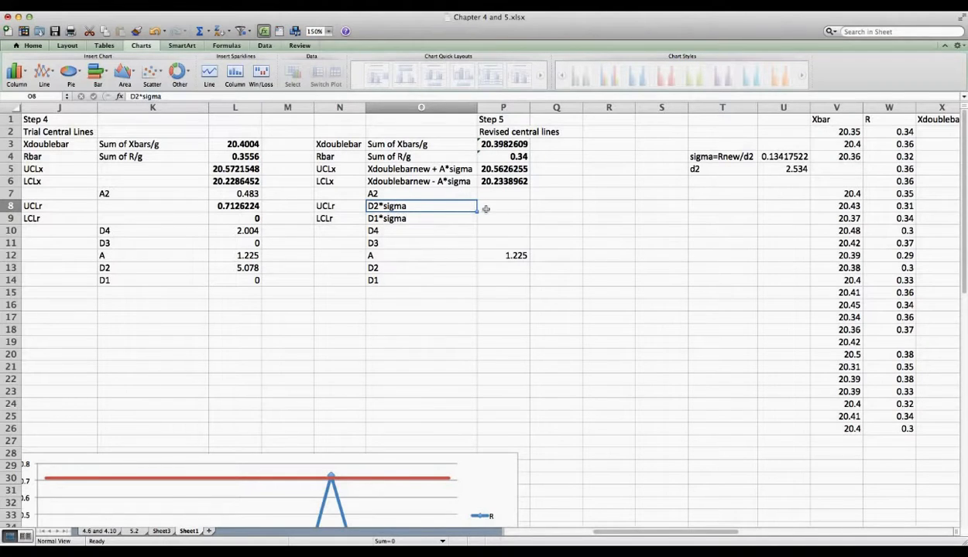
{"action": "left_click", "coordinate": [502, 203]}
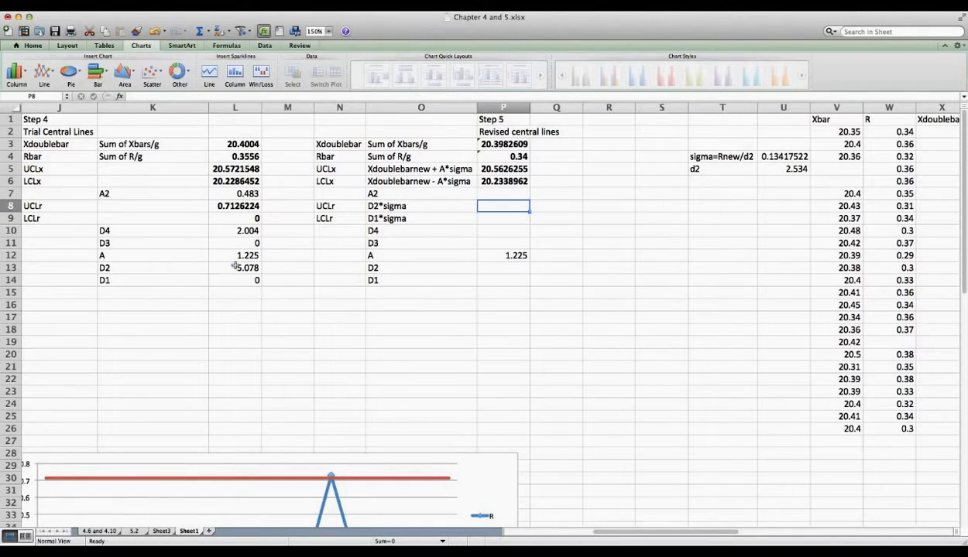
Step: Copy the D2 and D1 constants from L13:L14 into P13:P14
{"action": "left_click_drag", "start_coordinate": [232, 268], "coordinate": [233, 280]}
{"action": "key", "text": "super+c"}
{"action": "left_click", "coordinate": [499, 271]}
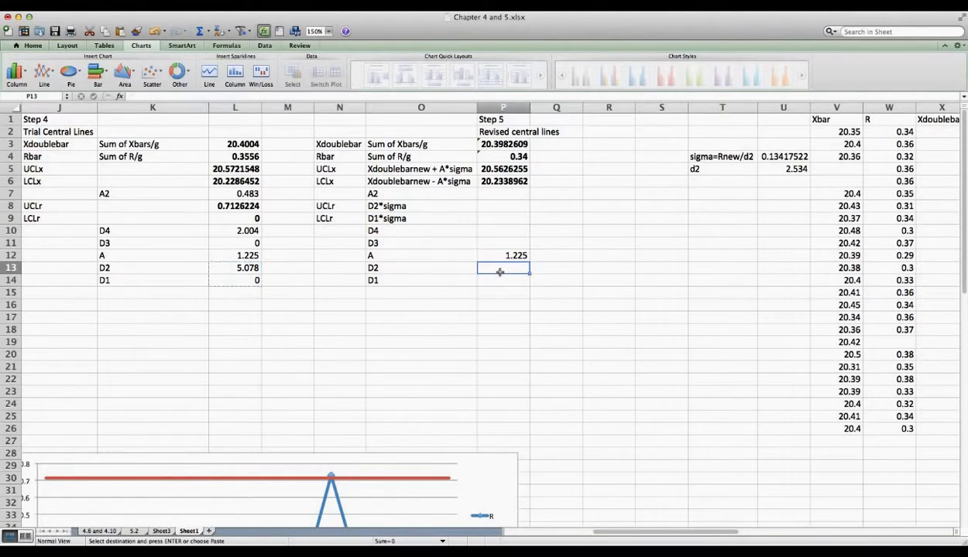
{"action": "right_click", "coordinate": [500, 271]}
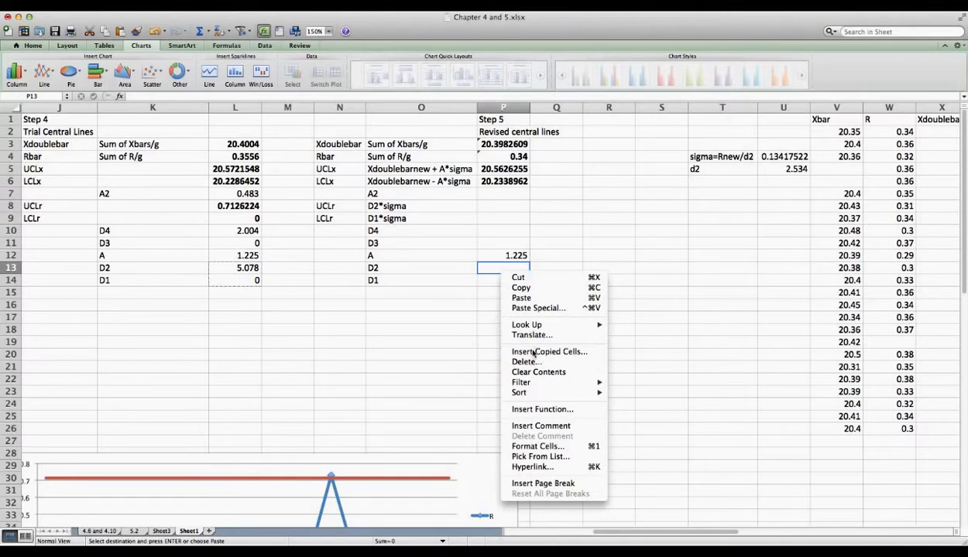
{"action": "left_click", "coordinate": [545, 300]}
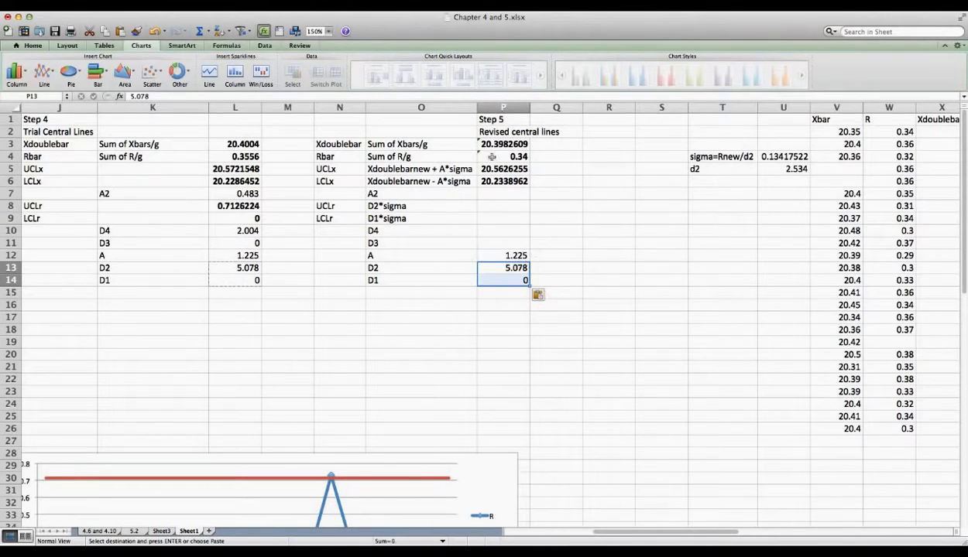
Step: Compute revised UCLr as =P13*U4 (0.68134175) and LCLr as =P14*U4 (0)
{"action": "left_click", "coordinate": [493, 201]}
{"action": "type", "text": "="}
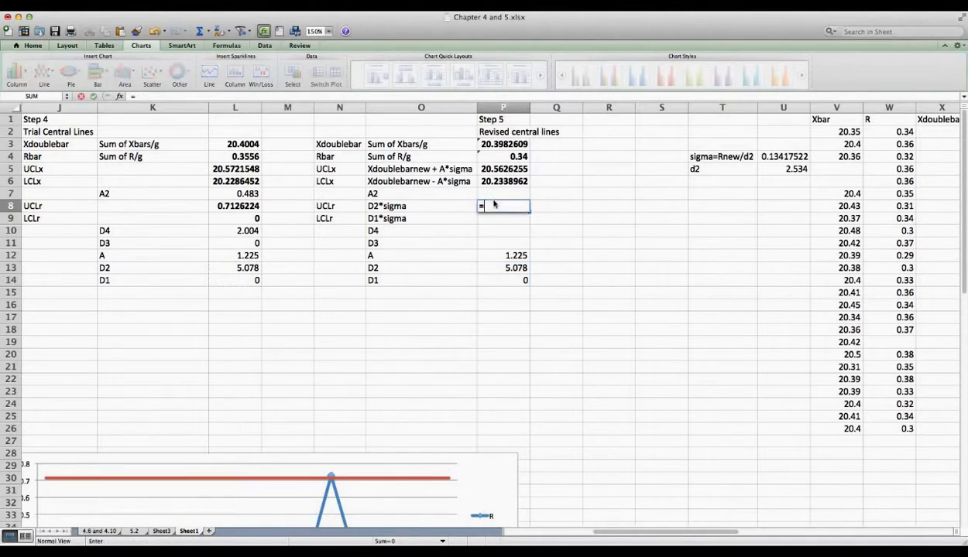
{"action": "left_click", "coordinate": [509, 268]}
{"action": "type", "text": "*"}
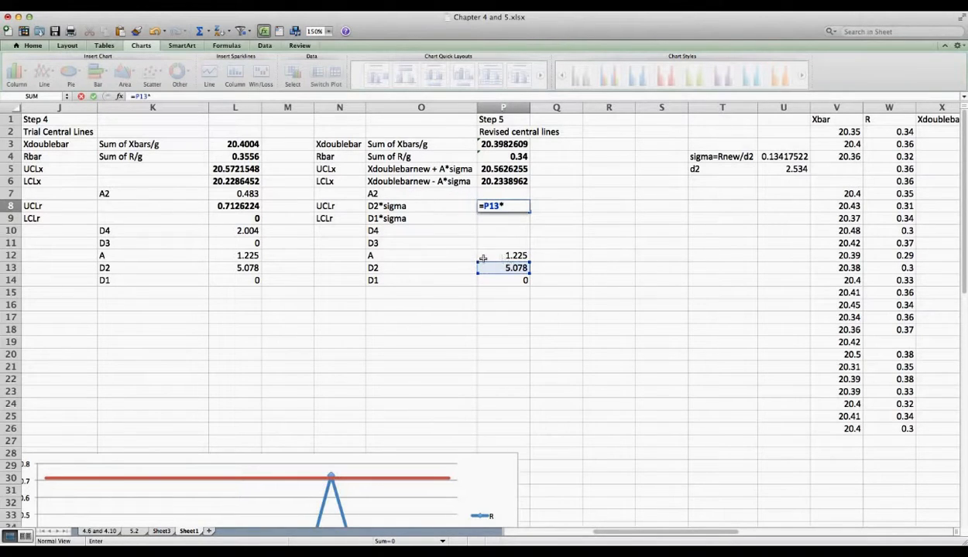
{"action": "left_click", "coordinate": [782, 156]}
{"action": "key", "text": "Return"}
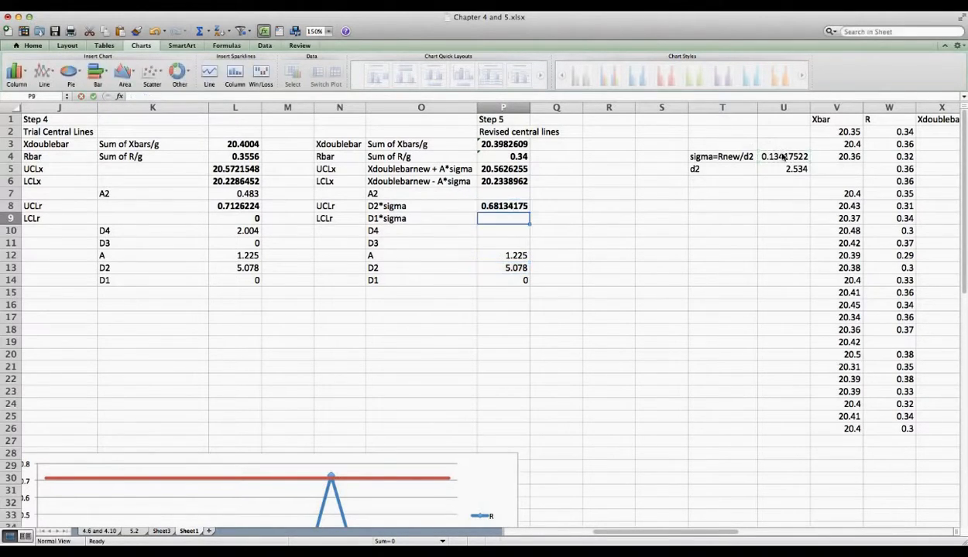
{"action": "type", "text": "="}
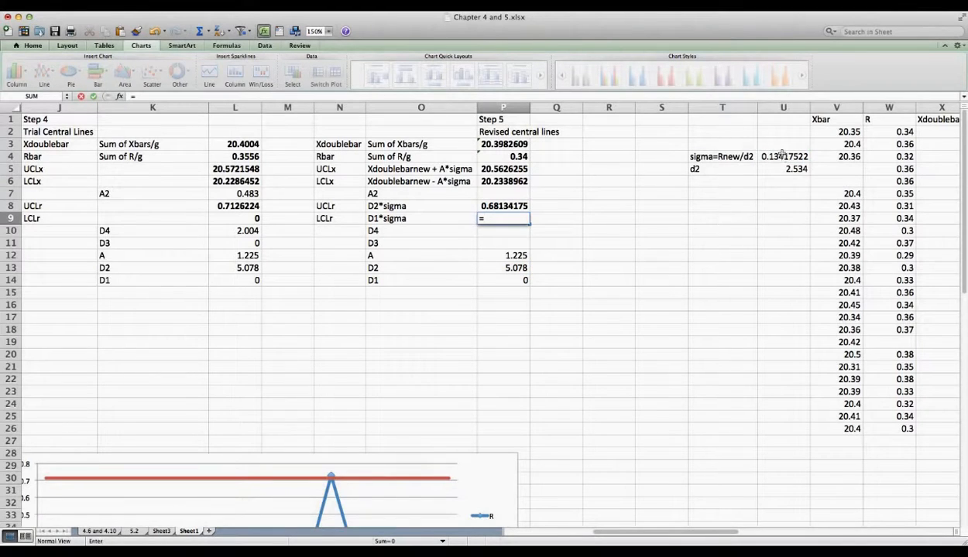
{"action": "left_click", "coordinate": [497, 284]}
{"action": "type", "text": "*"}
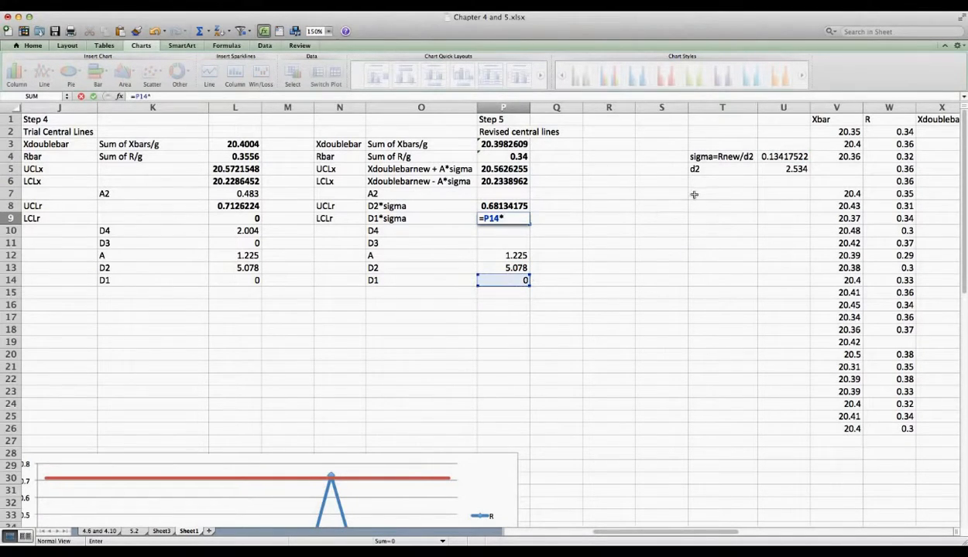
{"action": "left_click", "coordinate": [774, 158]}
{"action": "key", "text": "Return"}
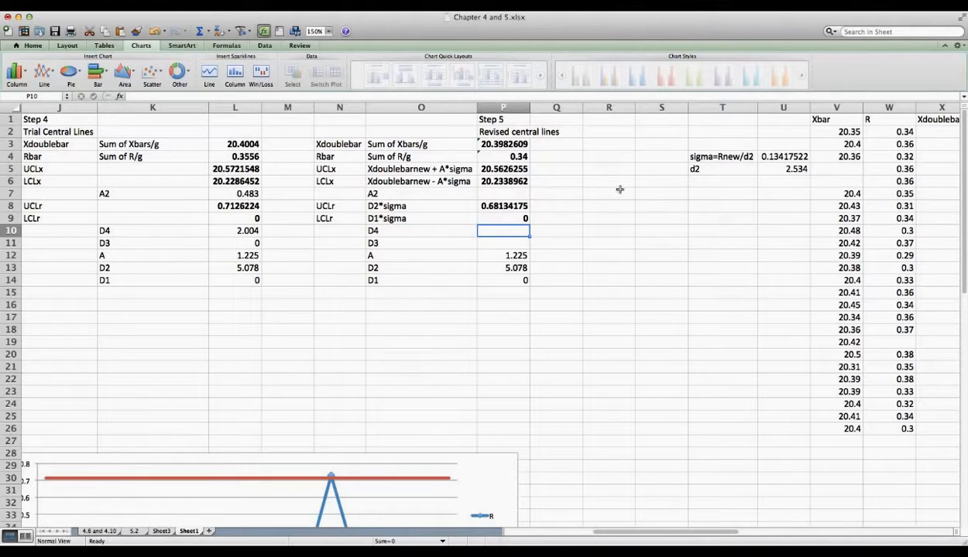
Step: Link X2:Z2 to the revised Xdoublebar, UCLx and LCLx (=P6) values
{"action": "scroll", "coordinate": [706, 245], "scroll_direction": "right", "scroll_amount": 5}
{"action": "scroll", "coordinate": [706, 244], "scroll_direction": "right", "scroll_amount": 3}
{"action": "scroll", "coordinate": [706, 245], "scroll_direction": "left", "scroll_amount": 12}
{"action": "scroll", "coordinate": [706, 244], "scroll_direction": "right", "scroll_amount": 8}
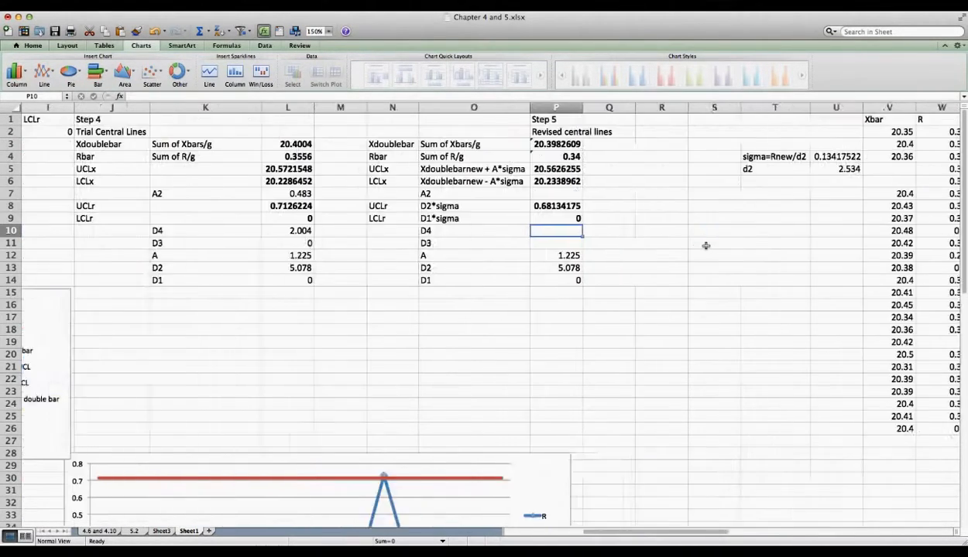
{"action": "scroll", "coordinate": [706, 245], "scroll_direction": "left", "scroll_amount": 3}
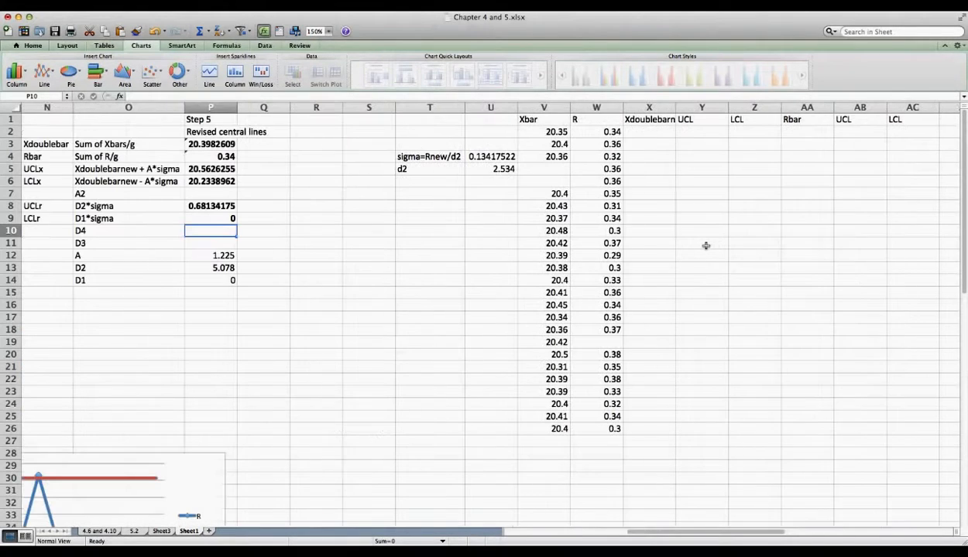
{"action": "left_click", "coordinate": [654, 127]}
{"action": "type", "text": "="}
{"action": "left_click", "coordinate": [192, 147]}
{"action": "key", "text": "Tab"}
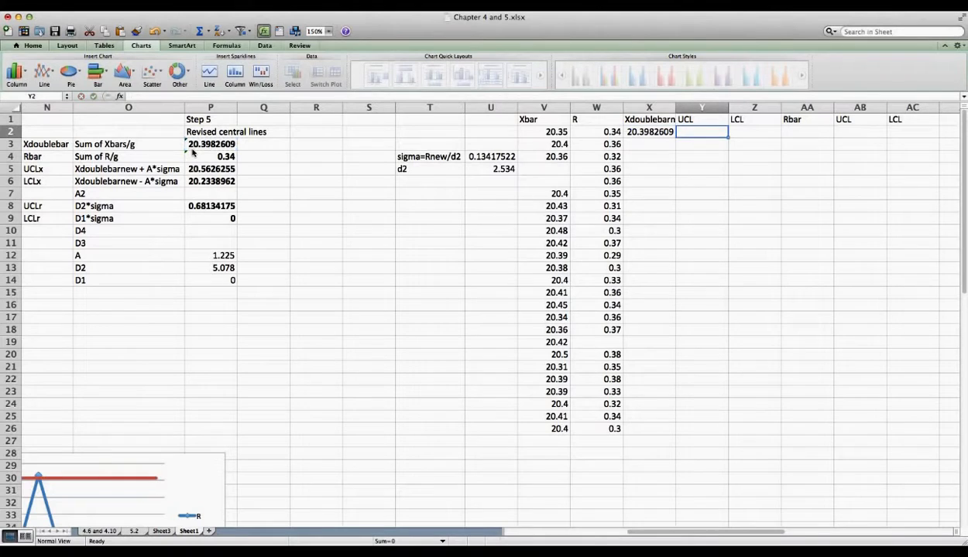
{"action": "type", "text": "="}
{"action": "left_click", "coordinate": [198, 181]}
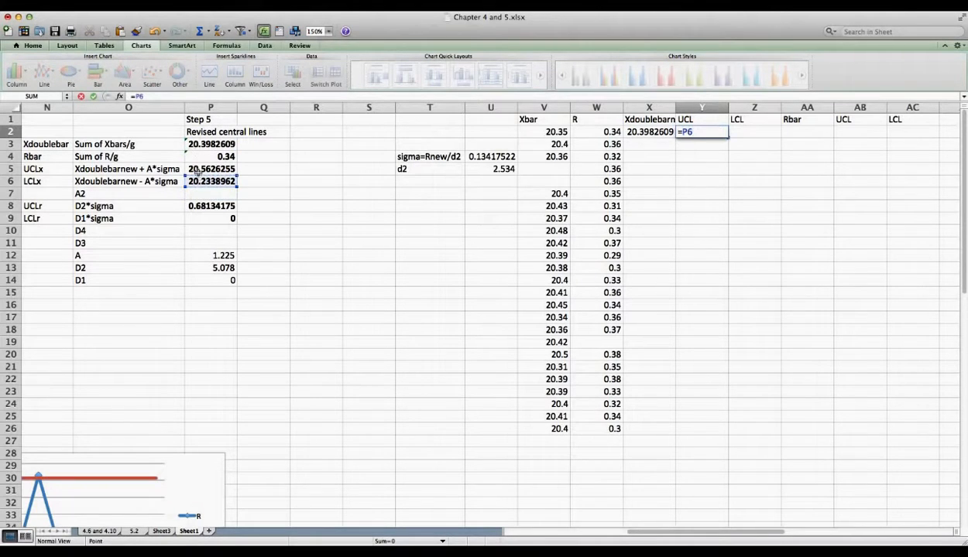
{"action": "left_click", "coordinate": [199, 171]}
{"action": "key", "text": "Tab"}
{"action": "type", "text": "=p"}
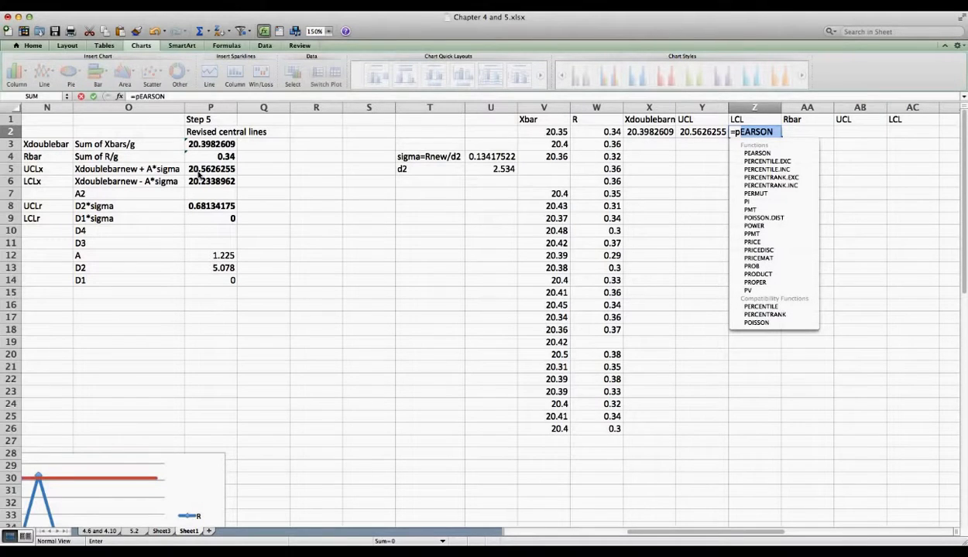
{"action": "type", "text": "6"}
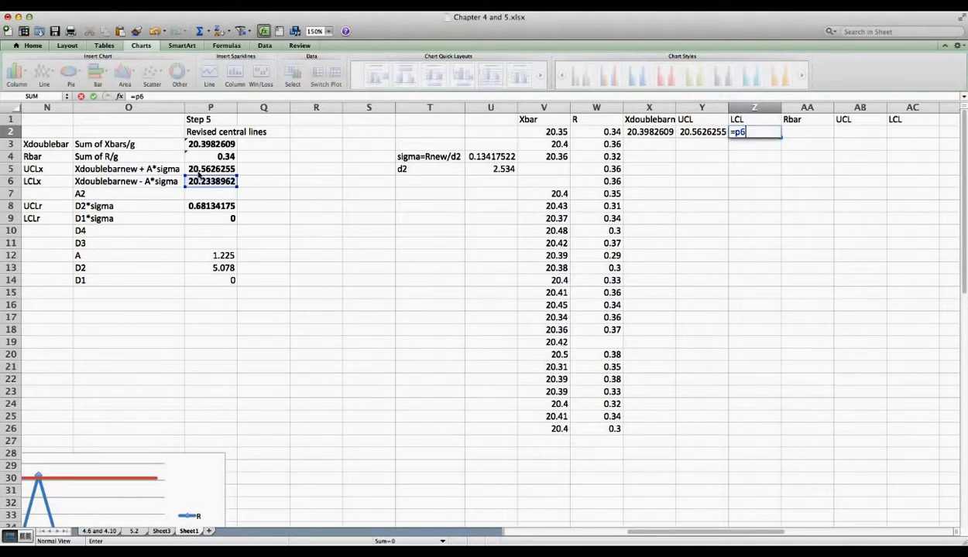
{"action": "key", "text": "Tab"}
Step: Link AA2:AC2 to the revised Rbar, UCLr and LCLr values
{"action": "type", "text": "="}
{"action": "left_click", "coordinate": [204, 158]}
{"action": "key", "text": "Tab"}
{"action": "type", "text": "="}
{"action": "left_click", "coordinate": [198, 206]}
{"action": "key", "text": "Tab"}
{"action": "type", "text": "="}
{"action": "left_click", "coordinate": [198, 218]}
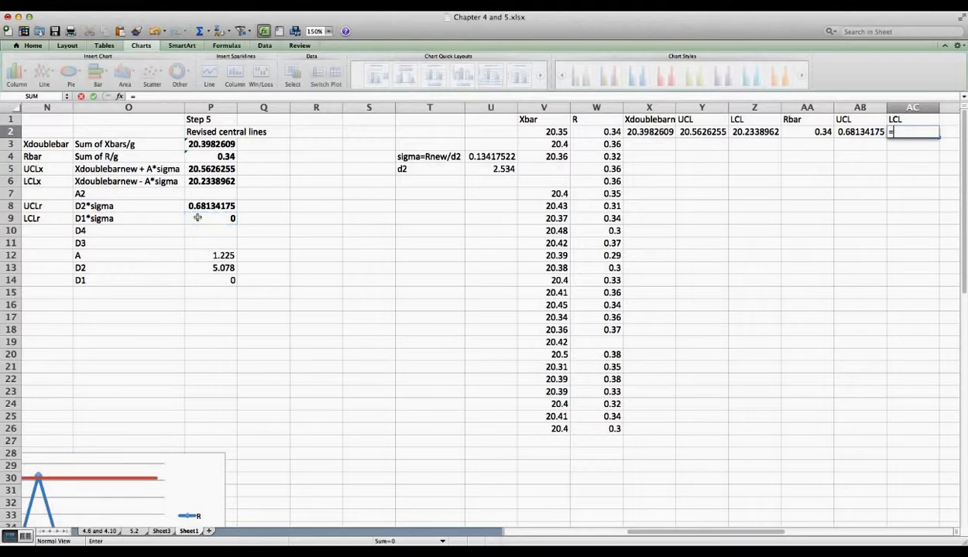
{"action": "key", "text": "Return"}
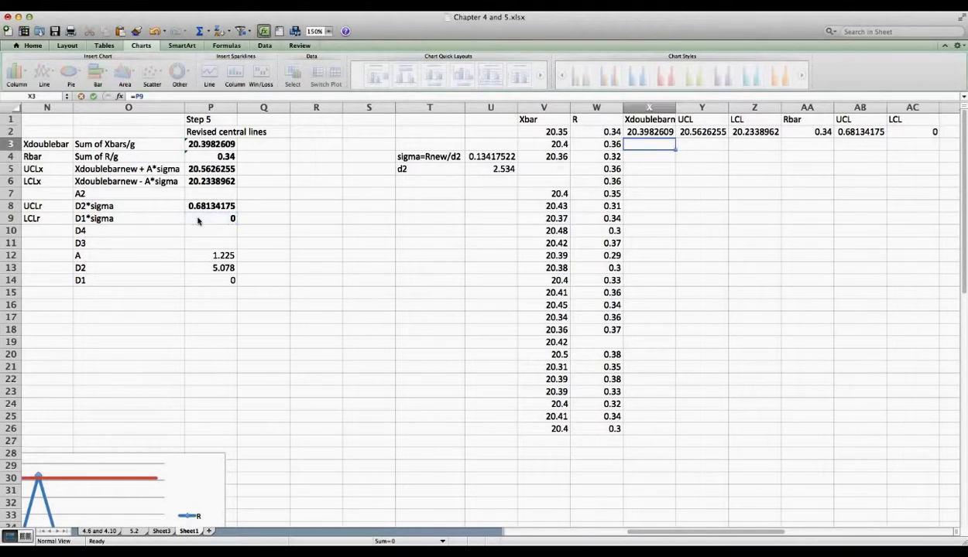
Step: Enter =X2 in X3 and fill it right across to AC3
{"action": "type", "text": "=X2"}
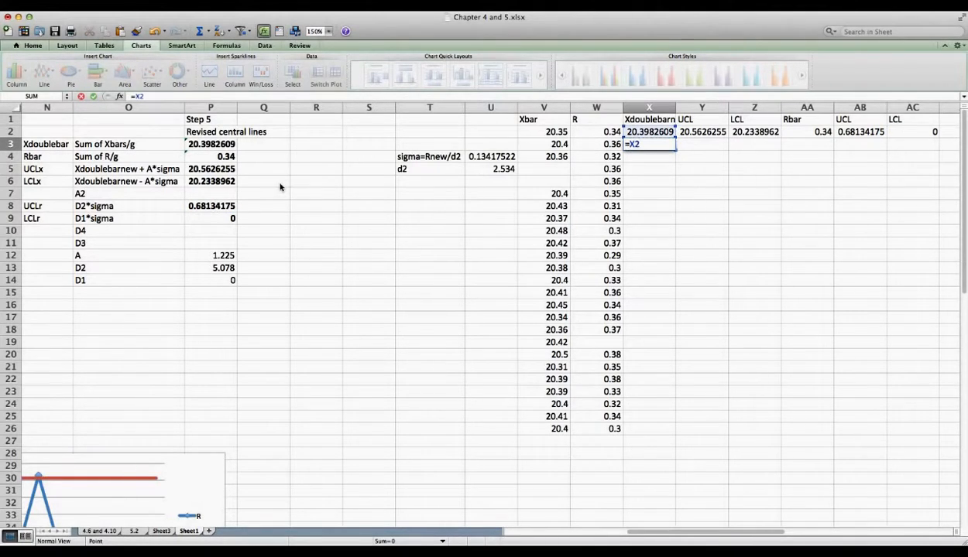
{"action": "key", "text": "Return"}
{"action": "left_click", "coordinate": [628, 144]}
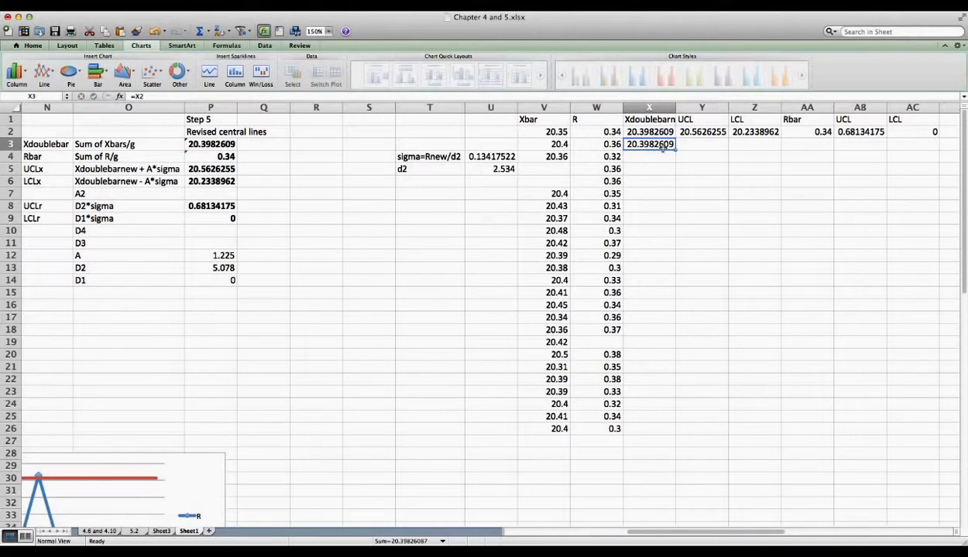
{"action": "left_click_drag", "start_coordinate": [676, 148], "coordinate": [913, 432]}
Step: Paste a copy of the Xbar control chart at cell W27
{"action": "scroll", "coordinate": [798, 400], "scroll_direction": "right", "scroll_amount": 5}
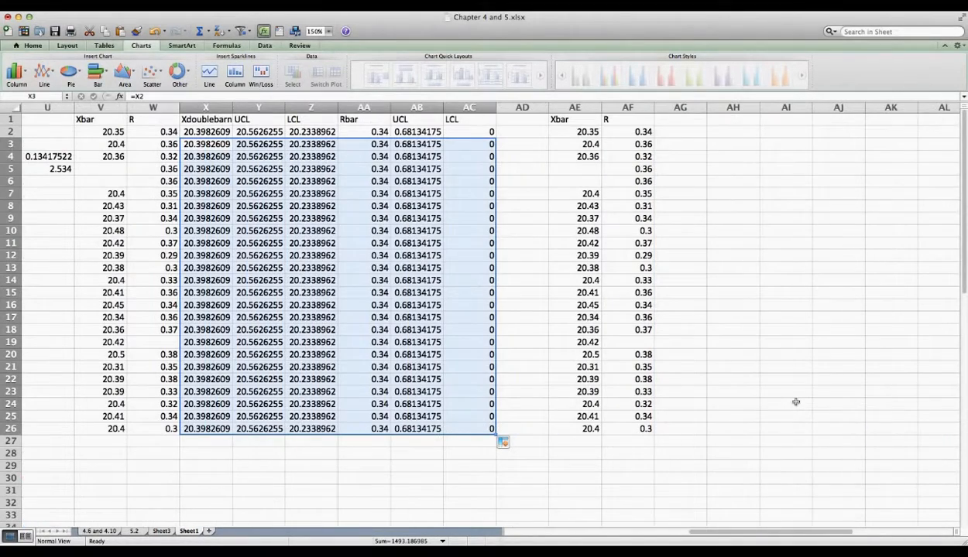
{"action": "scroll", "coordinate": [795, 402], "scroll_direction": "left", "scroll_amount": 5}
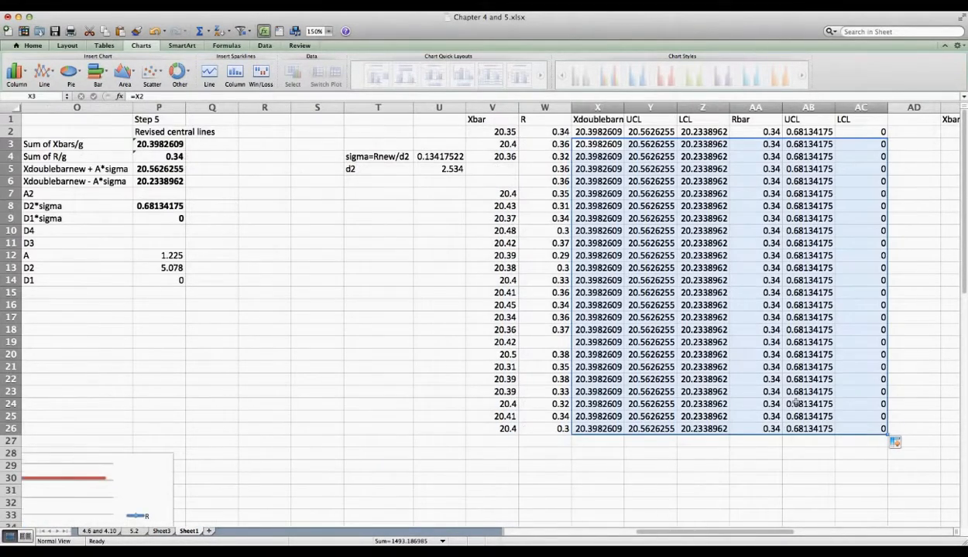
{"action": "scroll", "coordinate": [795, 402], "scroll_direction": "down", "scroll_amount": 10}
{"action": "scroll", "coordinate": [795, 402], "scroll_direction": "left", "scroll_amount": 5}
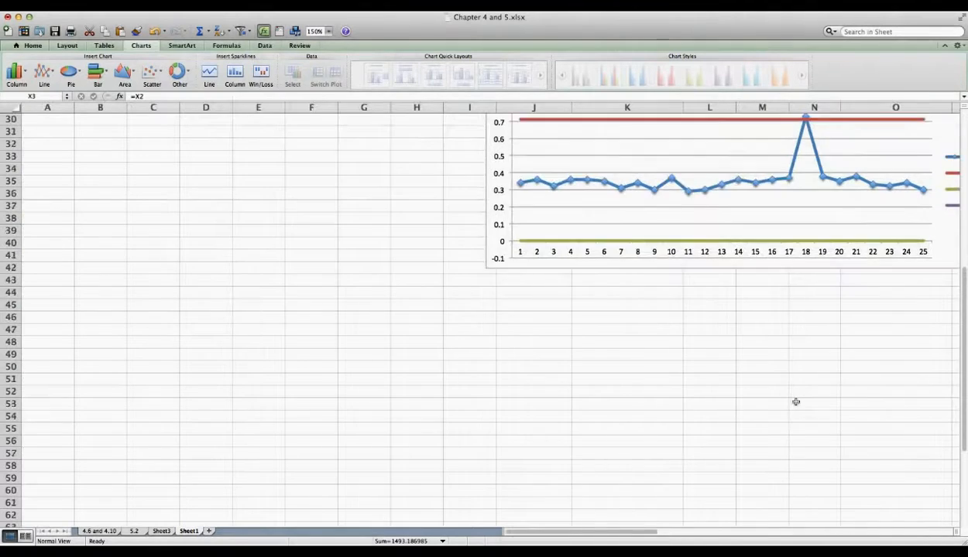
{"action": "scroll", "coordinate": [795, 402], "scroll_direction": "up", "scroll_amount": 7}
{"action": "left_click", "coordinate": [464, 223]}
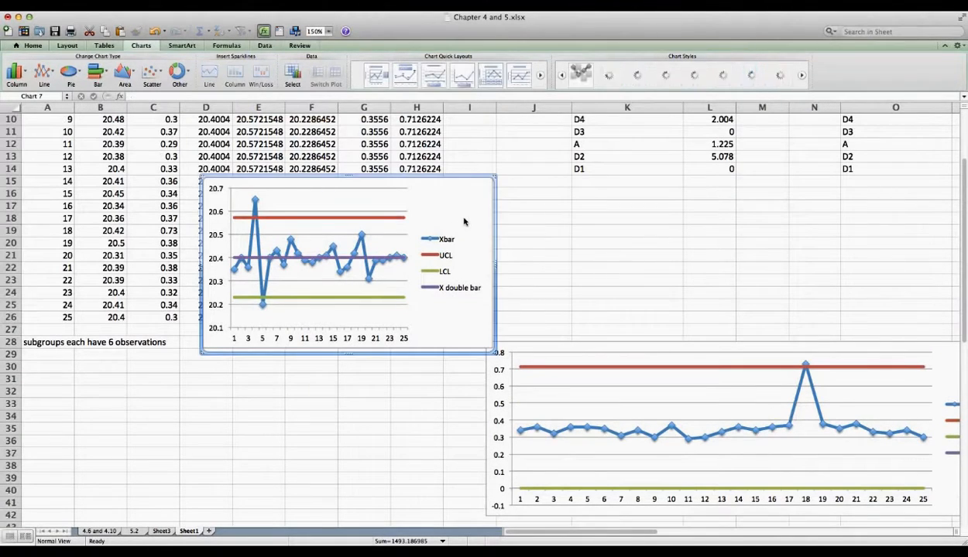
{"action": "scroll", "coordinate": [658, 216], "scroll_direction": "right", "scroll_amount": 6}
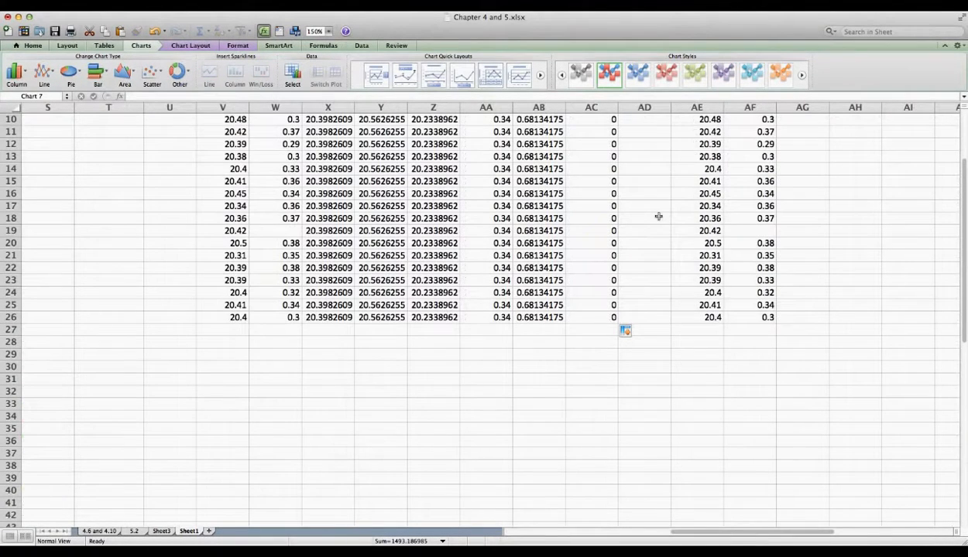
{"action": "left_click", "coordinate": [287, 331]}
{"action": "key", "text": "super+v"}
Step: In the copied chart's data source, set the X double bar series to X2:X26
{"action": "right_click", "coordinate": [320, 346]}
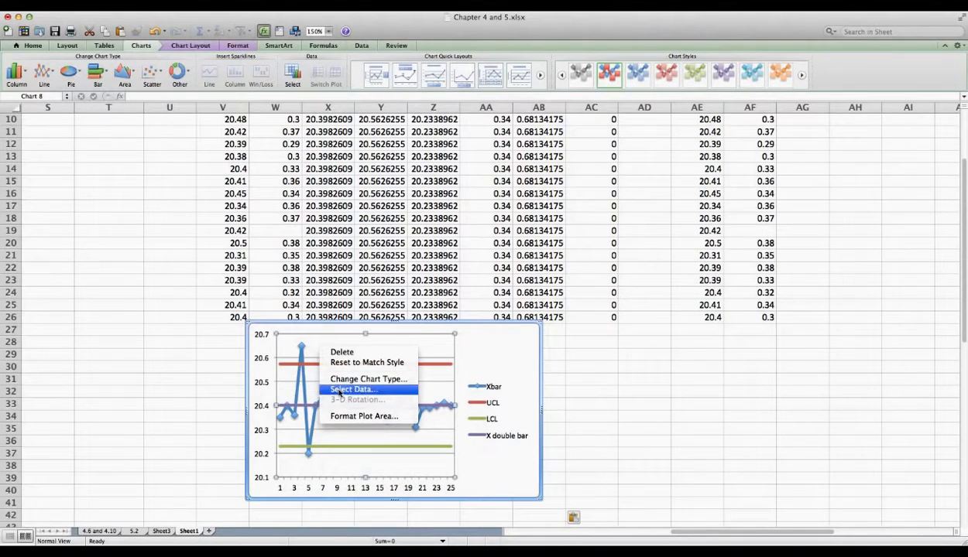
{"action": "left_click", "coordinate": [338, 391]}
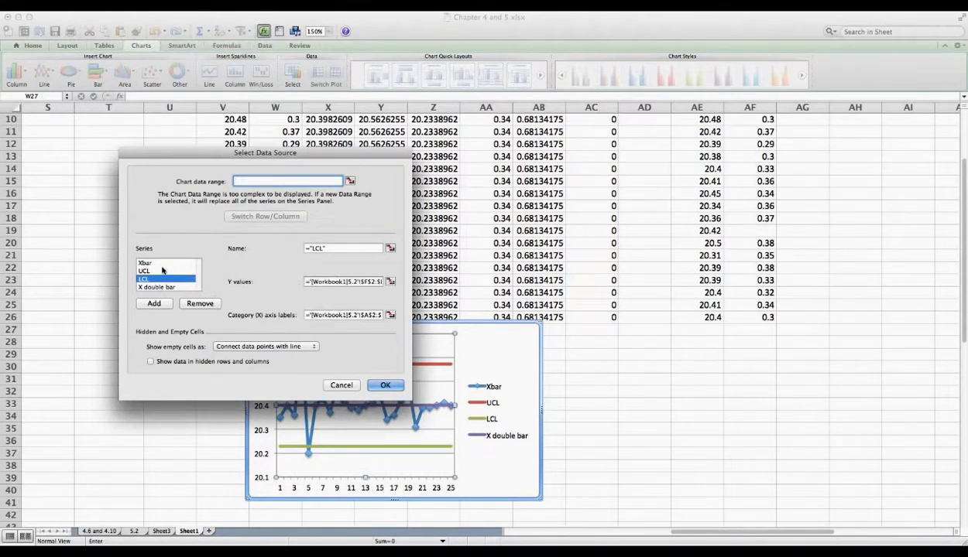
{"action": "left_click", "coordinate": [166, 287]}
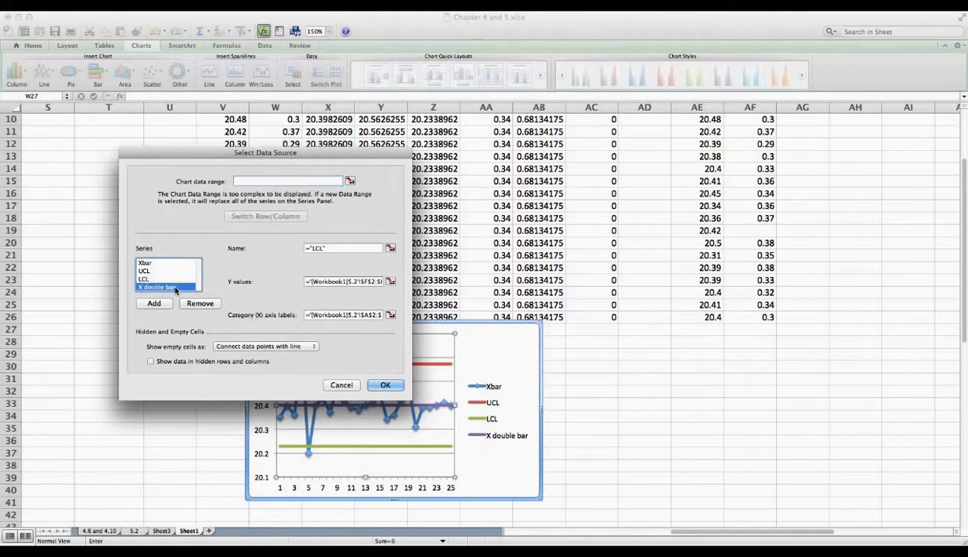
{"action": "left_click", "coordinate": [391, 283]}
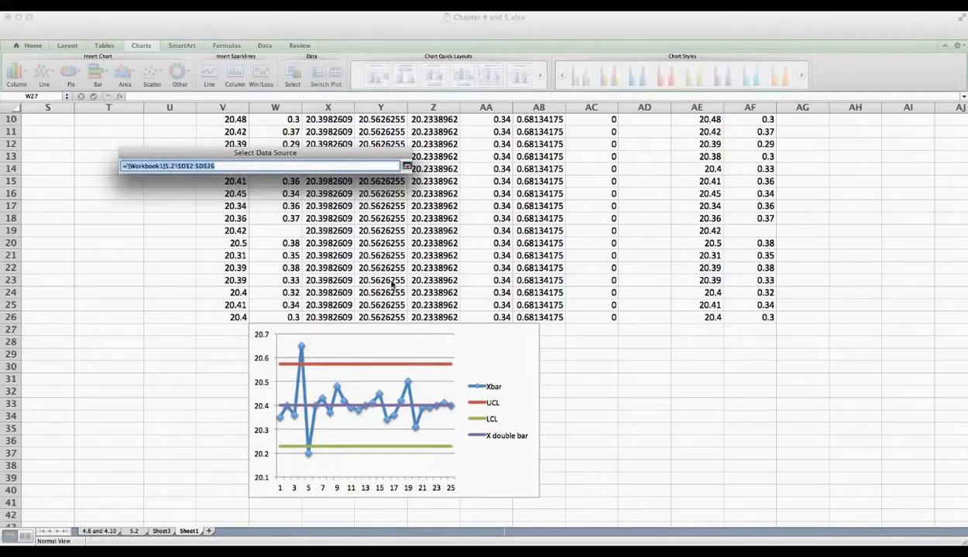
{"action": "left_click", "coordinate": [481, 200]}
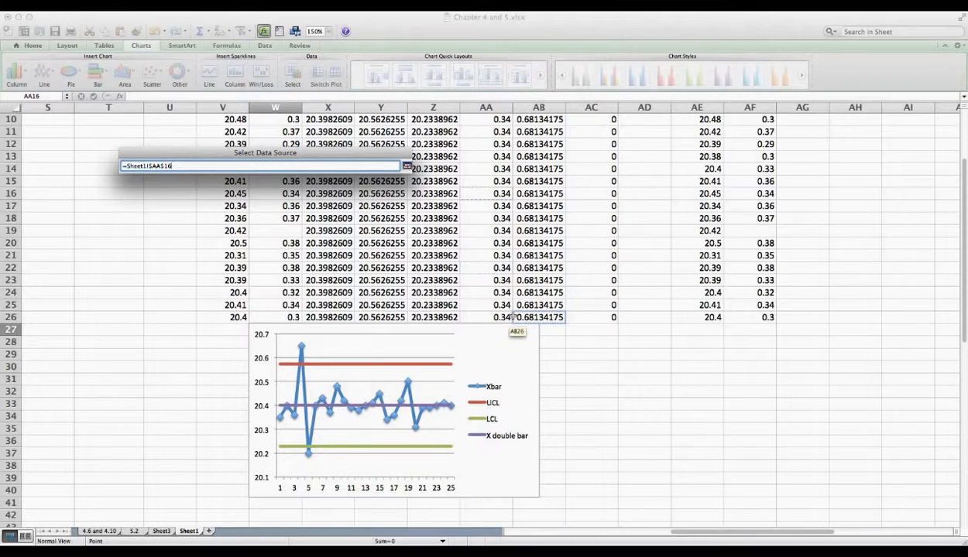
{"action": "left_click", "coordinate": [229, 320]}
{"action": "left_click_drag", "start_coordinate": [229, 319], "coordinate": [219, 35]}
{"action": "left_click", "coordinate": [317, 130]}
{"action": "key", "text": "BackSpace"}
{"action": "key", "text": "BackSpace"}
{"action": "key", "text": "BackSpace"}
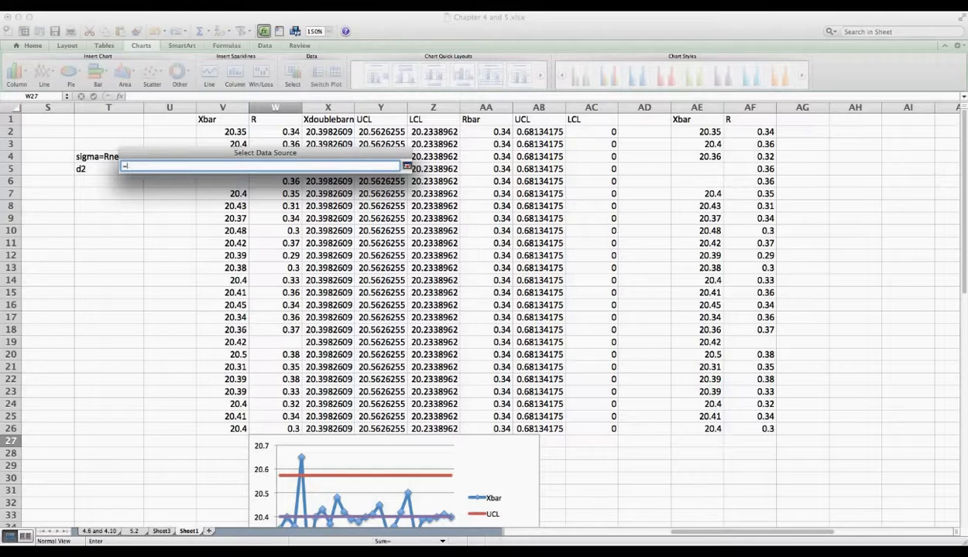
{"action": "left_click_drag", "start_coordinate": [313, 132], "coordinate": [318, 430]}
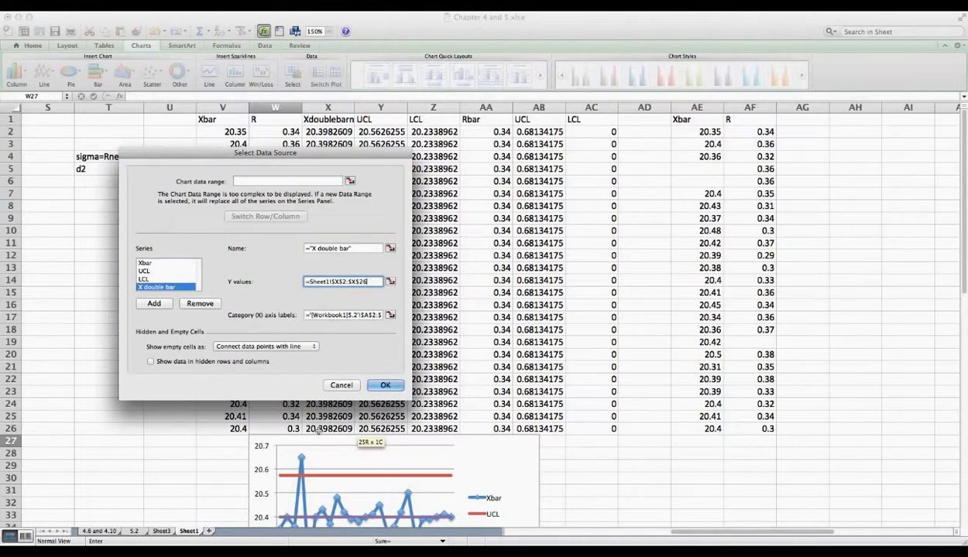
Step: Set the UCL series to Y2:Y26 and the LCL series to Z2:Z26
{"action": "left_click", "coordinate": [176, 271]}
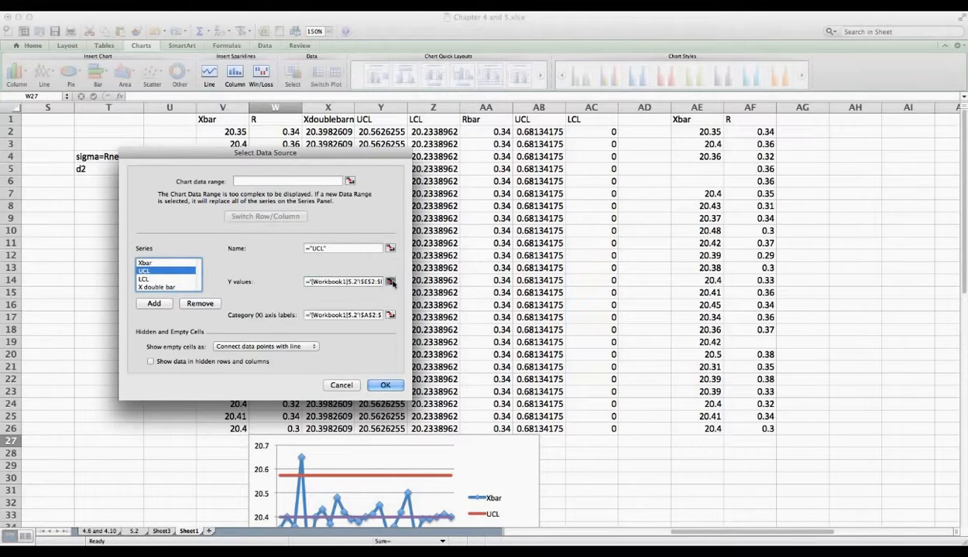
{"action": "left_click", "coordinate": [391, 282]}
{"action": "left_click", "coordinate": [385, 131]}
{"action": "left_click_drag", "start_coordinate": [384, 130], "coordinate": [387, 424]}
{"action": "left_click", "coordinate": [407, 166]}
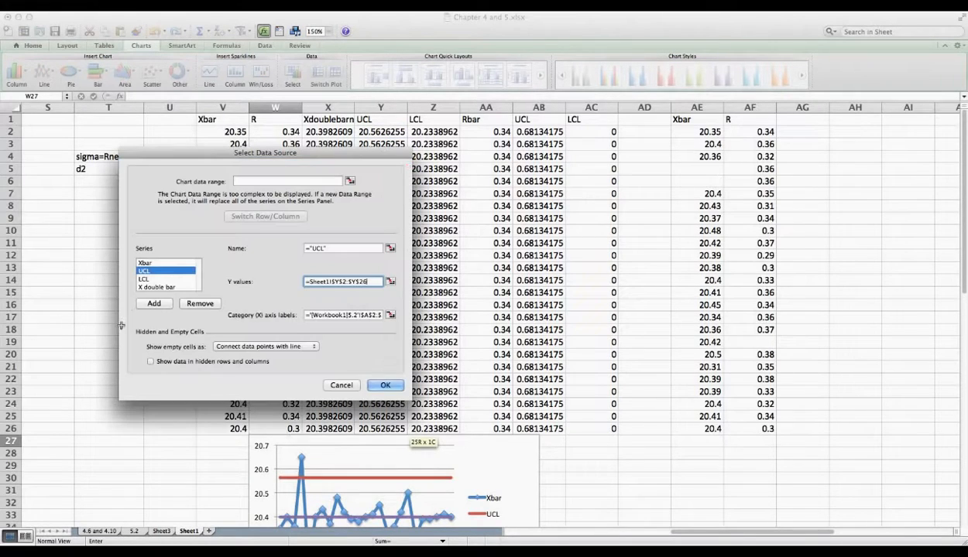
{"action": "left_click", "coordinate": [162, 279]}
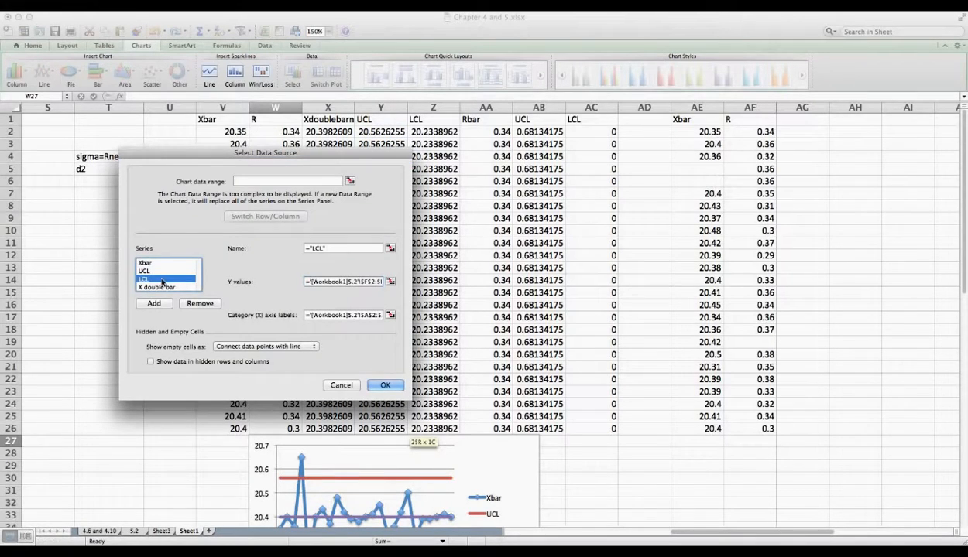
{"action": "left_click", "coordinate": [391, 282]}
{"action": "left_click_drag", "start_coordinate": [430, 132], "coordinate": [439, 429]}
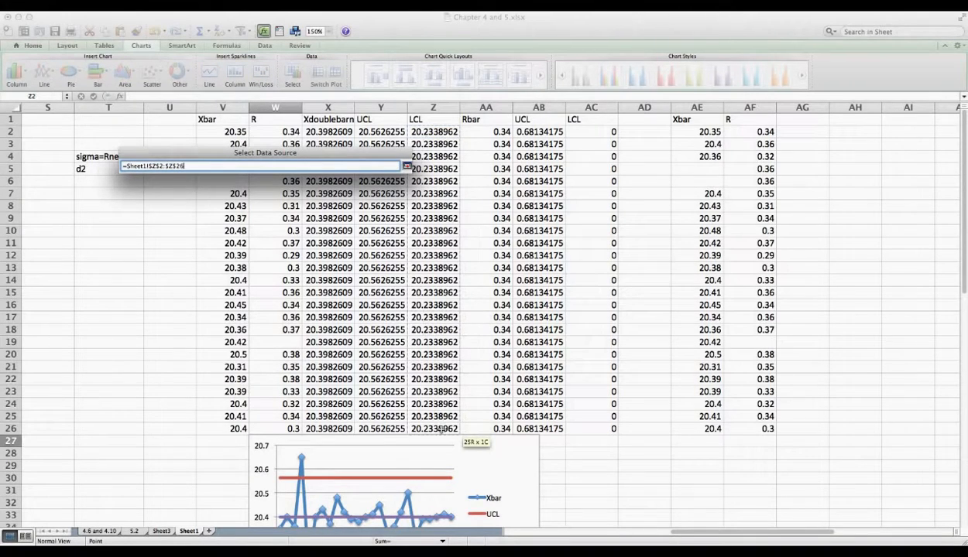
Step: Set the Xbar series to V2:V26 and apply the new ranges
{"action": "left_click", "coordinate": [162, 264]}
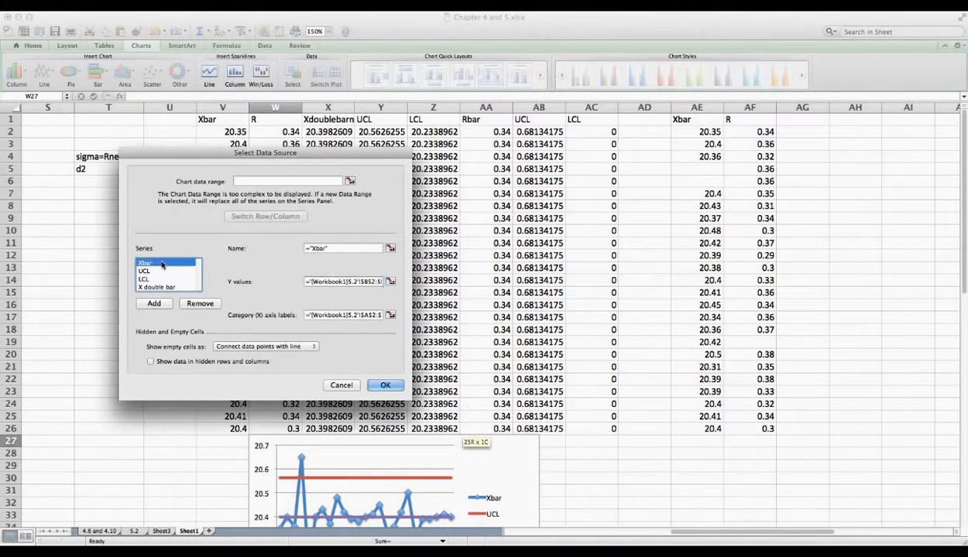
{"action": "left_click", "coordinate": [391, 283]}
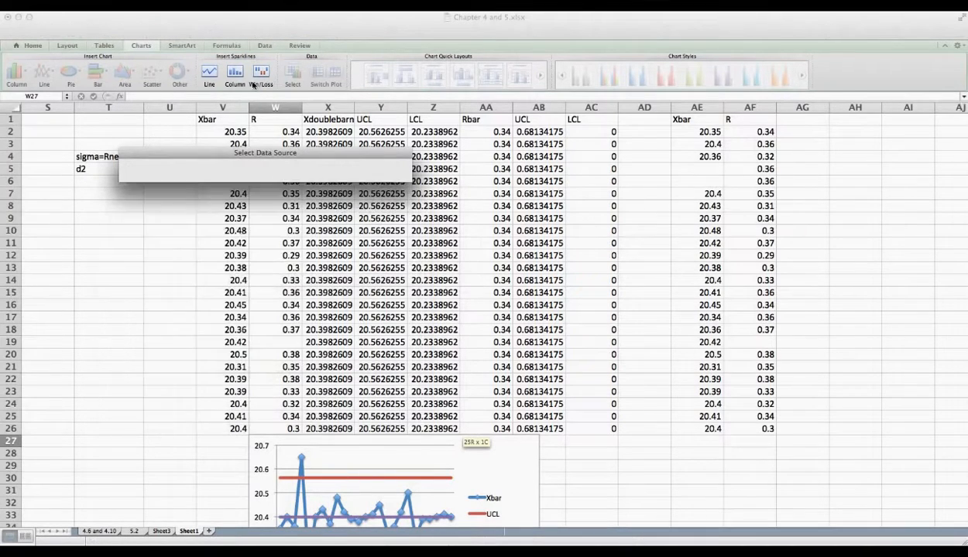
{"action": "left_click", "coordinate": [226, 133]}
{"action": "left_click_drag", "start_coordinate": [226, 133], "coordinate": [233, 428]}
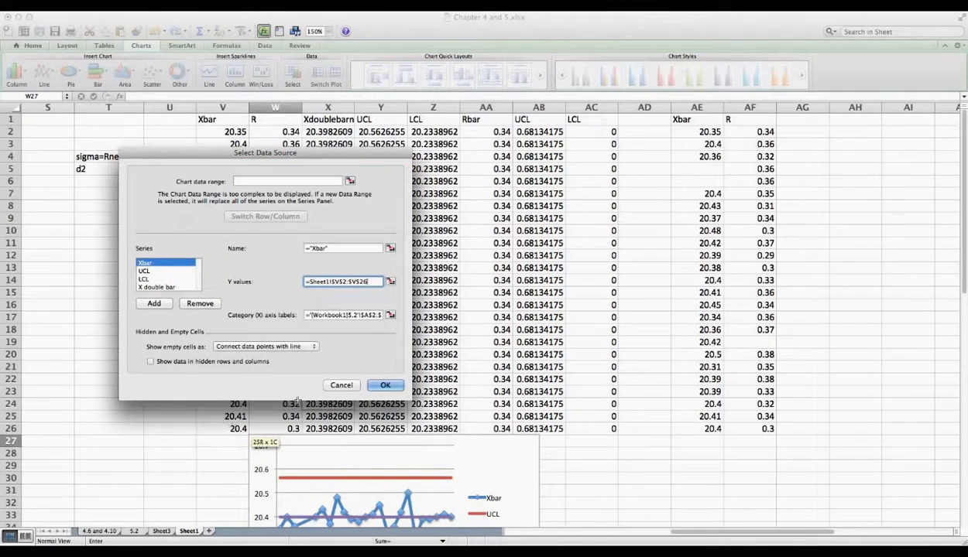
{"action": "left_click", "coordinate": [378, 385]}
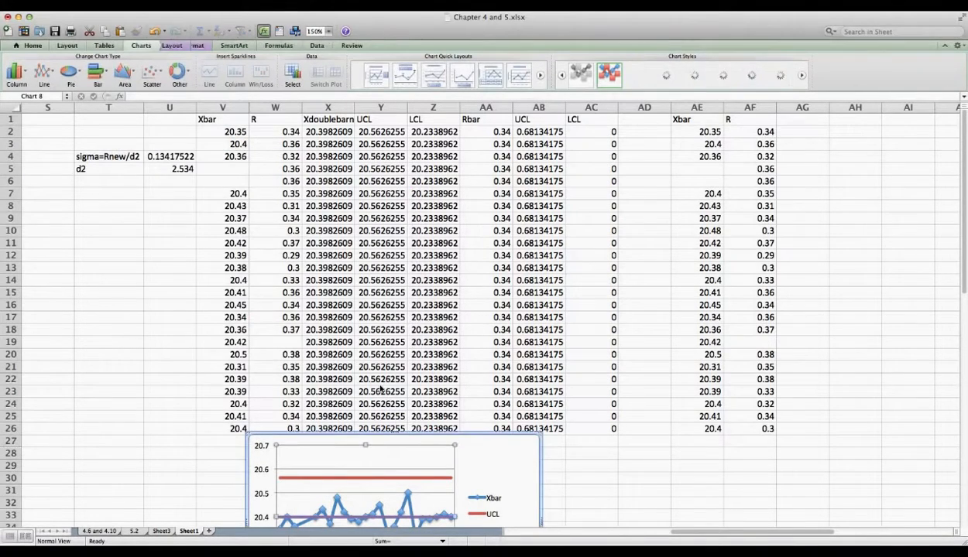
Step: Paste a copy of the R control chart at cell AD28 beside the revised Xbar chart
{"action": "scroll", "coordinate": [380, 390], "scroll_direction": "down", "scroll_amount": 6}
{"action": "left_click", "coordinate": [512, 269]}
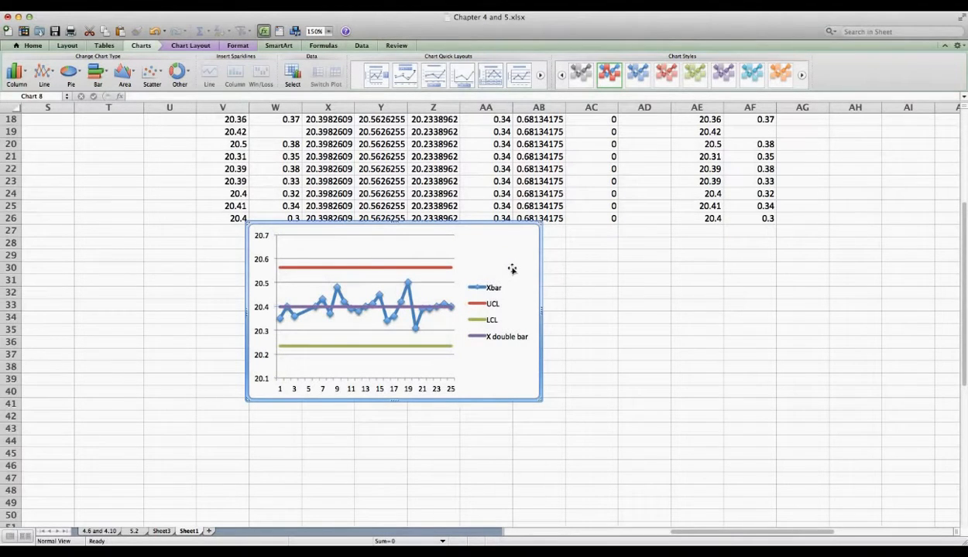
{"action": "scroll", "coordinate": [142, 334], "scroll_direction": "down", "scroll_amount": 4}
{"action": "scroll", "coordinate": [143, 333], "scroll_direction": "left", "scroll_amount": 5}
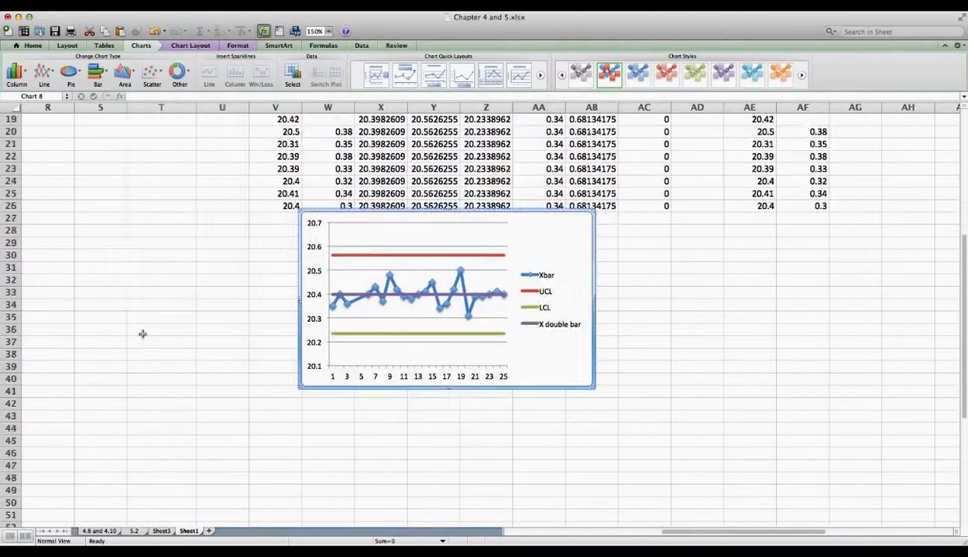
{"action": "scroll", "coordinate": [143, 334], "scroll_direction": "up", "scroll_amount": 3}
{"action": "scroll", "coordinate": [143, 334], "scroll_direction": "left", "scroll_amount": 5}
{"action": "scroll", "coordinate": [143, 333], "scroll_direction": "right", "scroll_amount": 5}
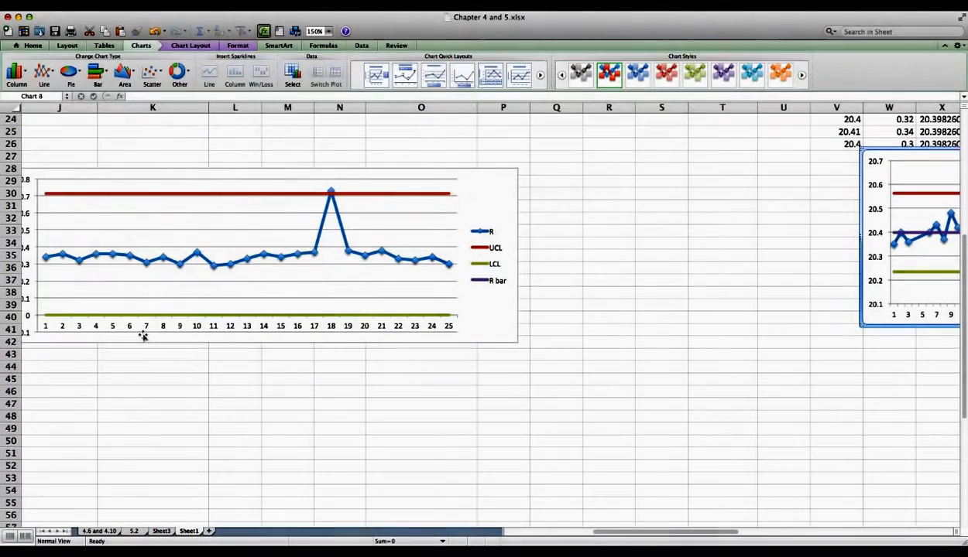
{"action": "left_click", "coordinate": [468, 202]}
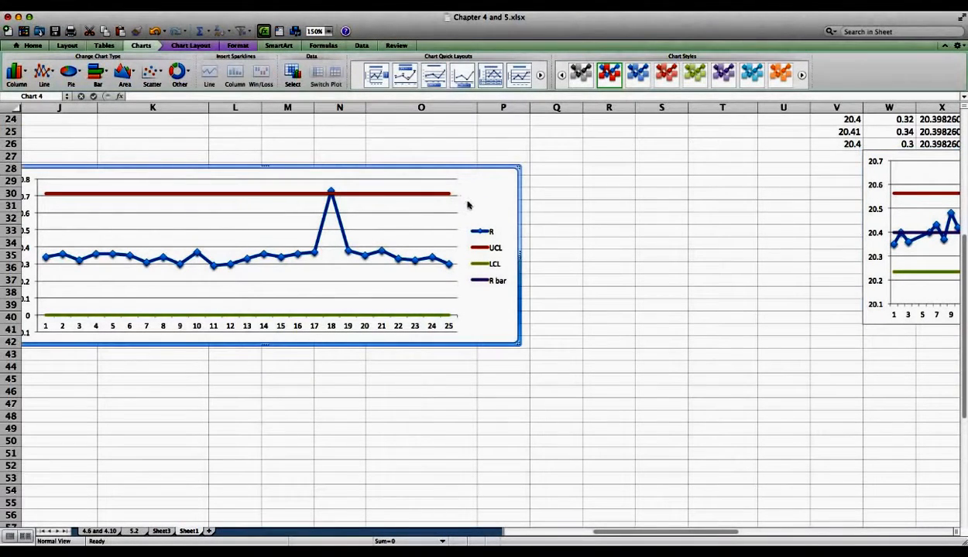
{"action": "left_click", "coordinate": [630, 194]}
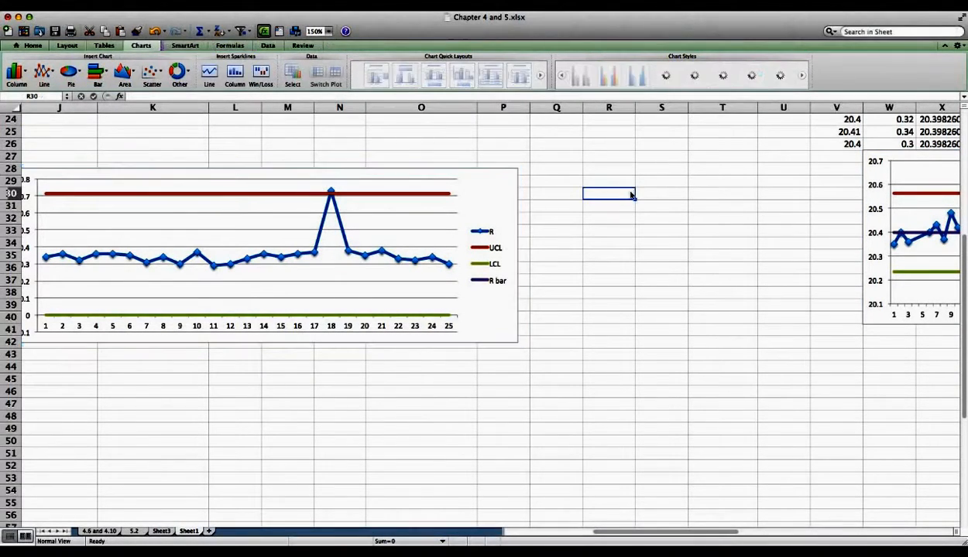
{"action": "scroll", "coordinate": [630, 195], "scroll_direction": "up", "scroll_amount": 2}
{"action": "scroll", "coordinate": [630, 195], "scroll_direction": "right", "scroll_amount": 10}
{"action": "scroll", "coordinate": [408, 260], "scroll_direction": "left", "scroll_amount": 15}
{"action": "scroll", "coordinate": [408, 259], "scroll_direction": "up", "scroll_amount": 2}
{"action": "scroll", "coordinate": [408, 260], "scroll_direction": "right", "scroll_amount": 5}
{"action": "scroll", "coordinate": [408, 259], "scroll_direction": "right", "scroll_amount": 2}
{"action": "scroll", "coordinate": [406, 257], "scroll_direction": "up", "scroll_amount": 2}
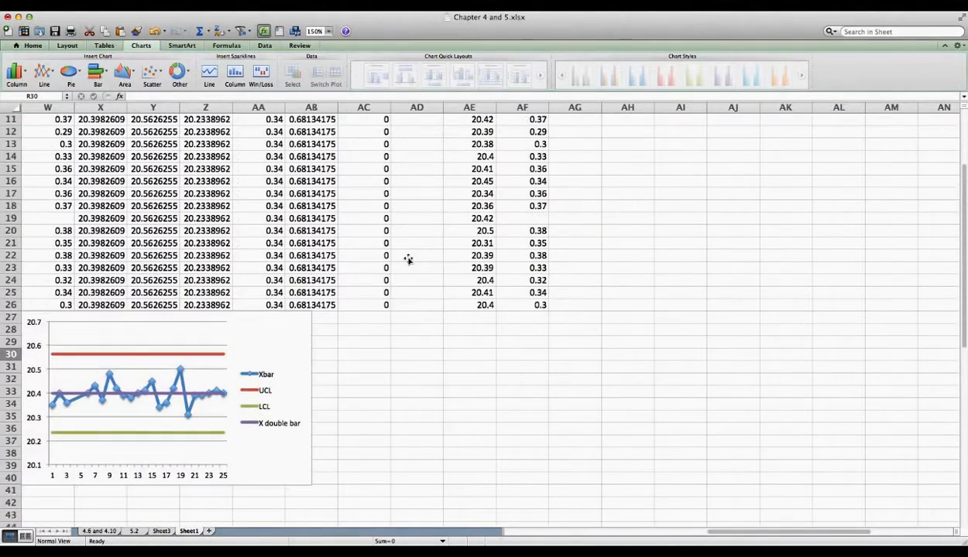
{"action": "left_click", "coordinate": [393, 329]}
{"action": "key", "text": "super+v"}
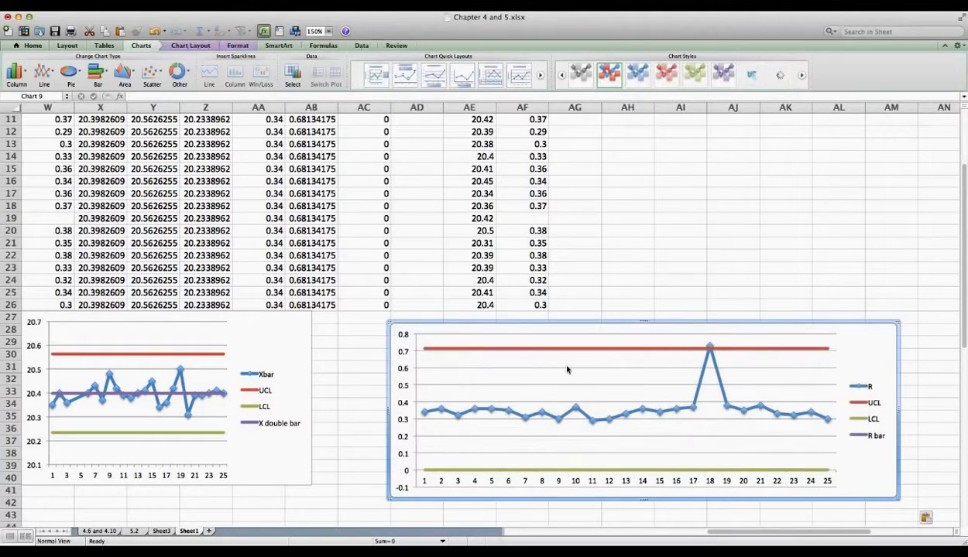
Step: In the copied R chart's data source, point the R series at W2:W26
{"action": "right_click", "coordinate": [867, 352]}
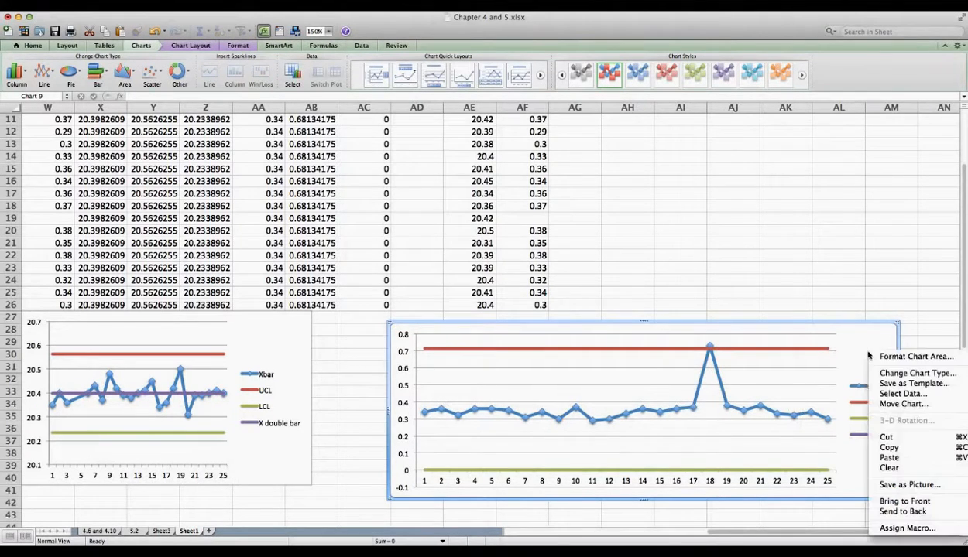
{"action": "left_click", "coordinate": [890, 397]}
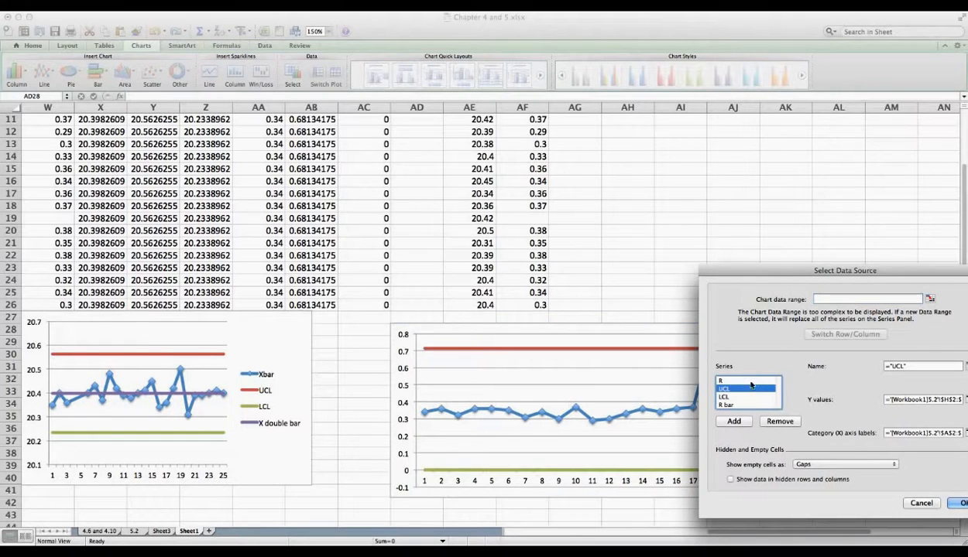
{"action": "left_click", "coordinate": [731, 381]}
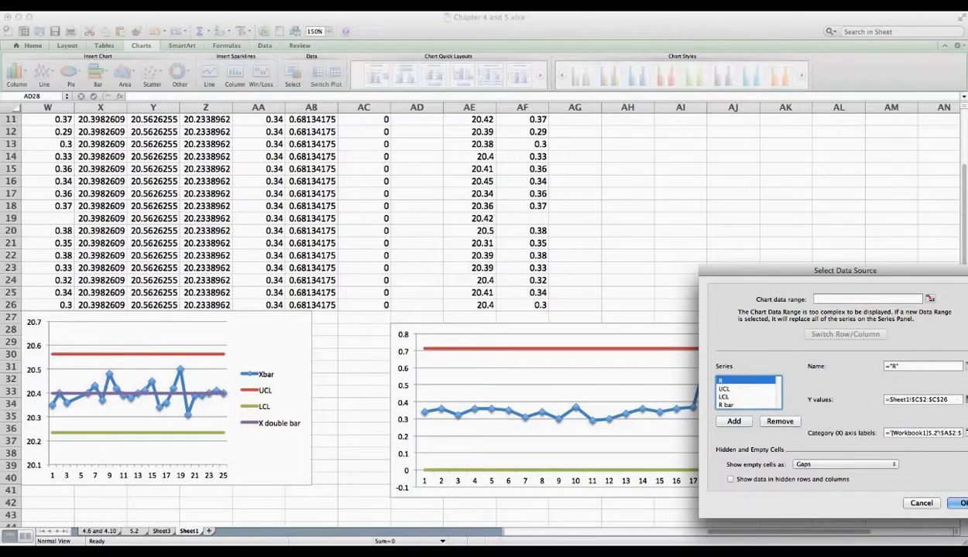
{"action": "left_click", "coordinate": [965, 400]}
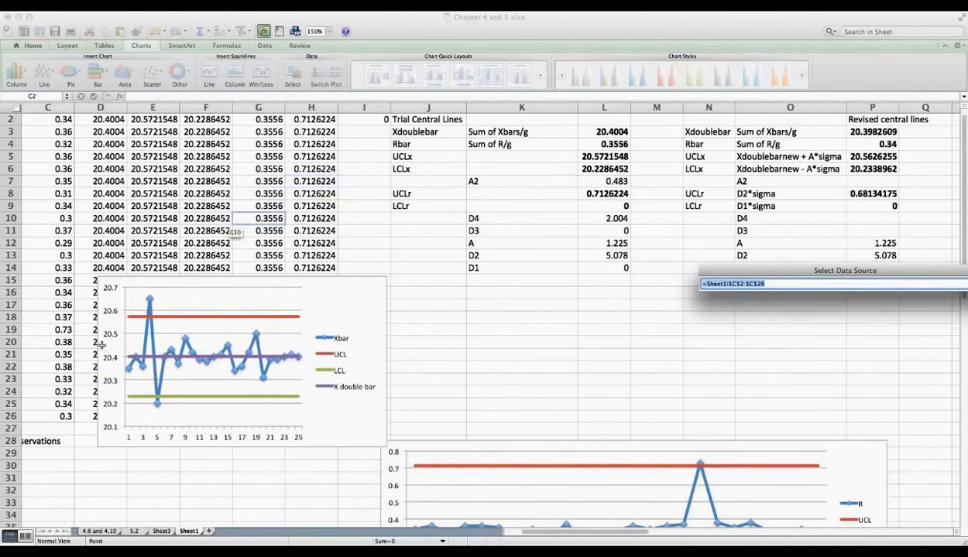
{"action": "left_click", "coordinate": [61, 417]}
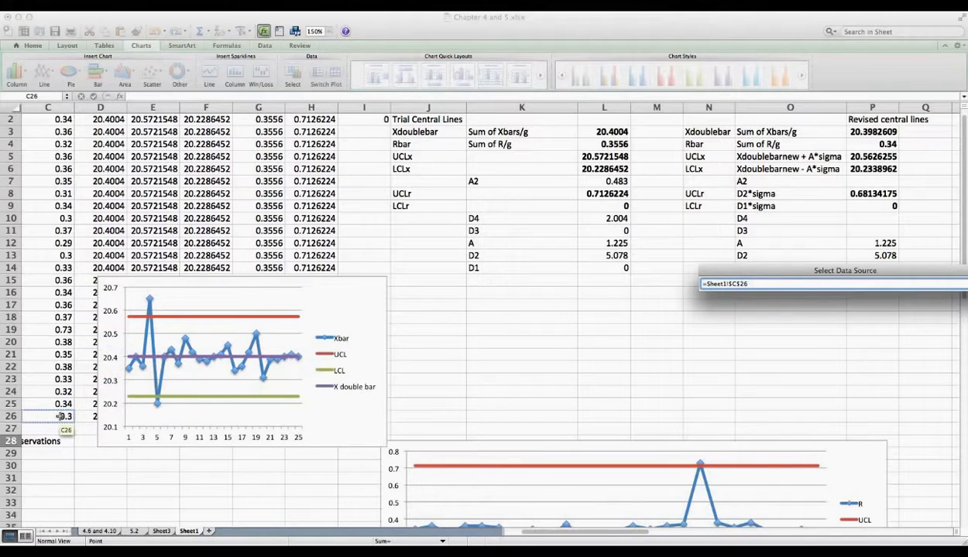
{"action": "left_click_drag", "start_coordinate": [60, 416], "coordinate": [68, 56]}
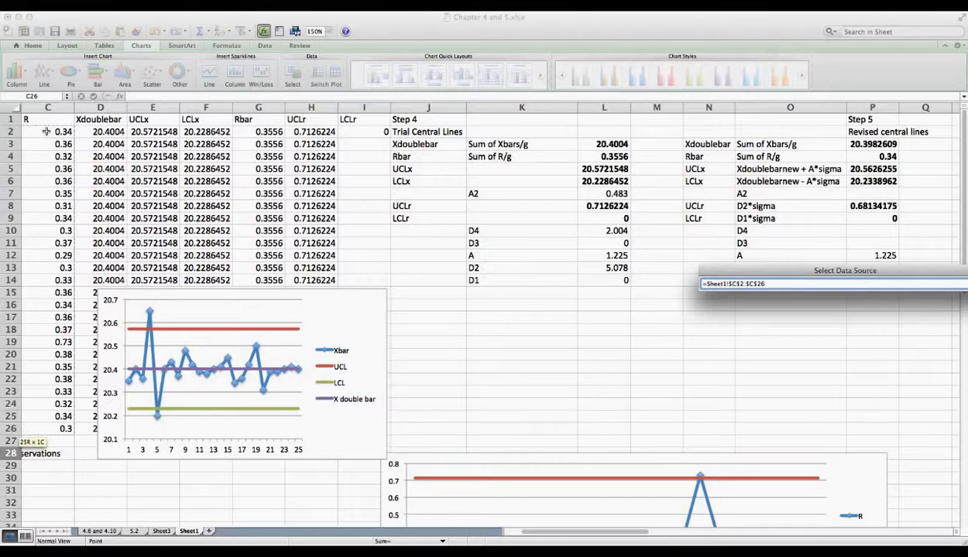
{"action": "key", "text": "Left"}
{"action": "key", "text": "Left"}
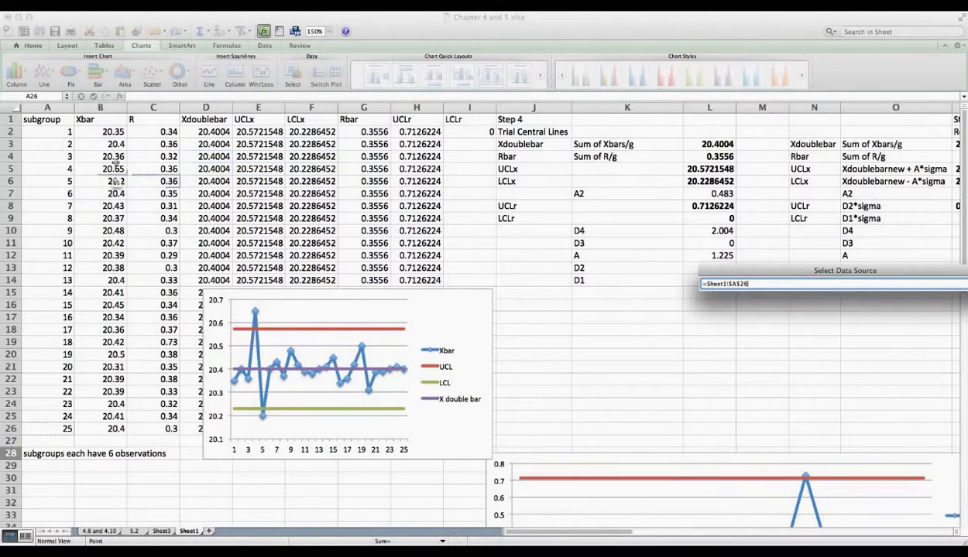
{"action": "left_click", "coordinate": [829, 246]}
{"action": "scroll", "coordinate": [829, 246], "scroll_direction": "right", "scroll_amount": 10}
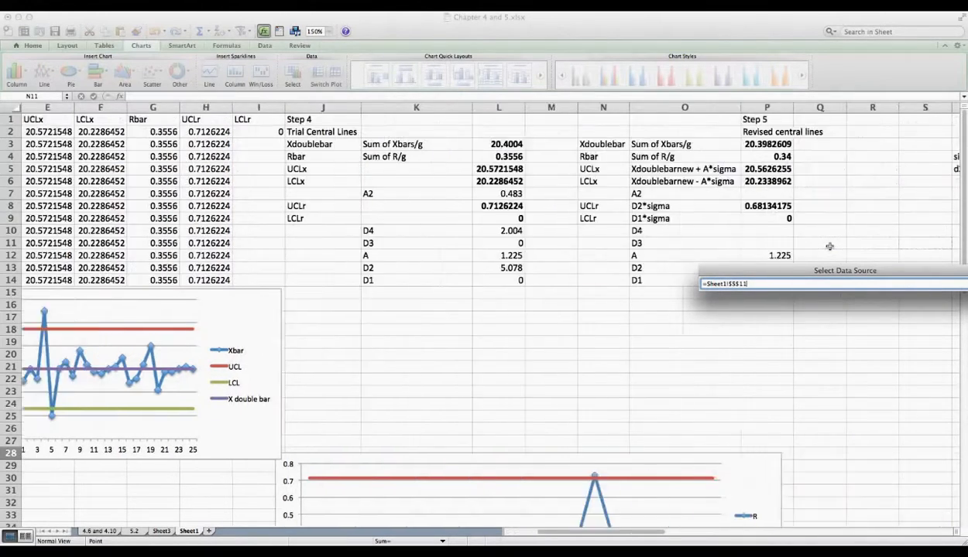
{"action": "scroll", "coordinate": [829, 246], "scroll_direction": "right", "scroll_amount": 5}
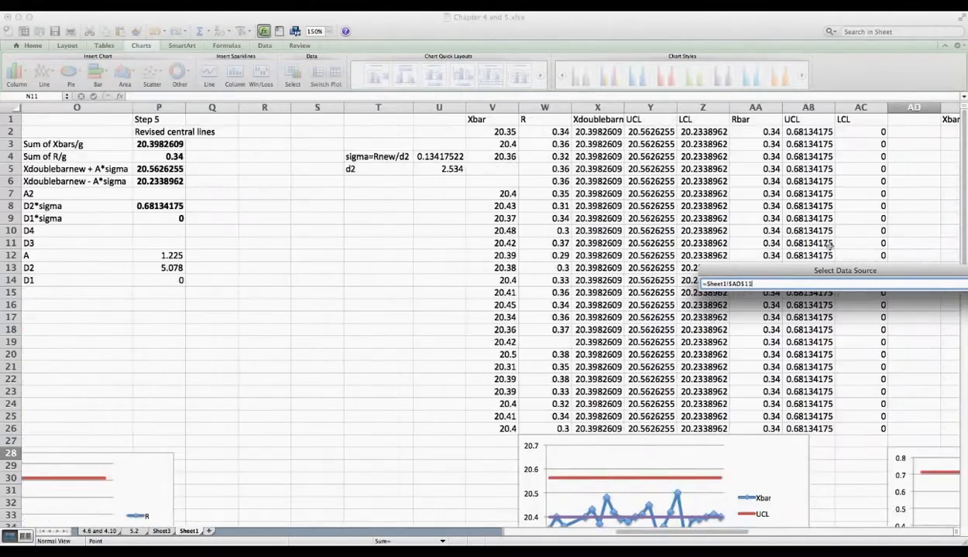
{"action": "left_click", "coordinate": [542, 133]}
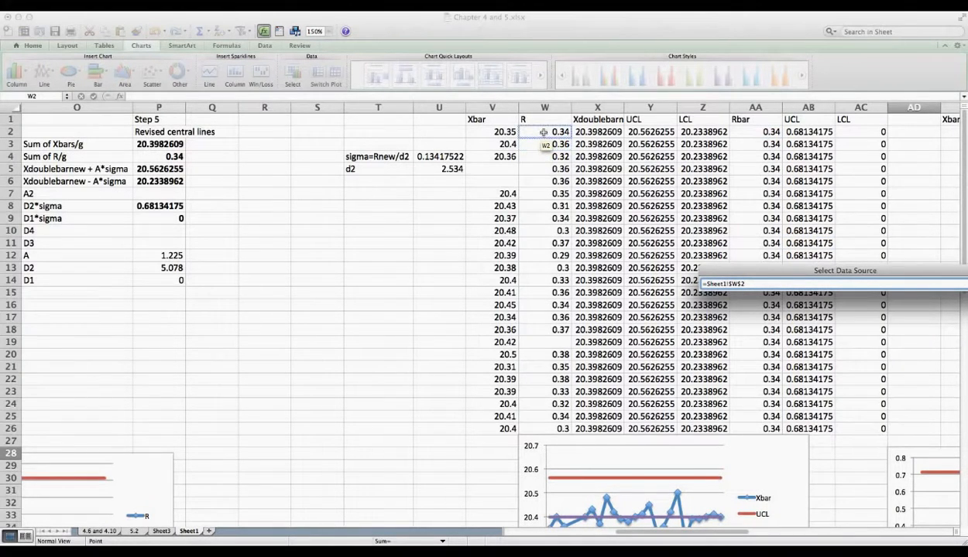
{"action": "left_click_drag", "start_coordinate": [544, 133], "coordinate": [532, 426]}
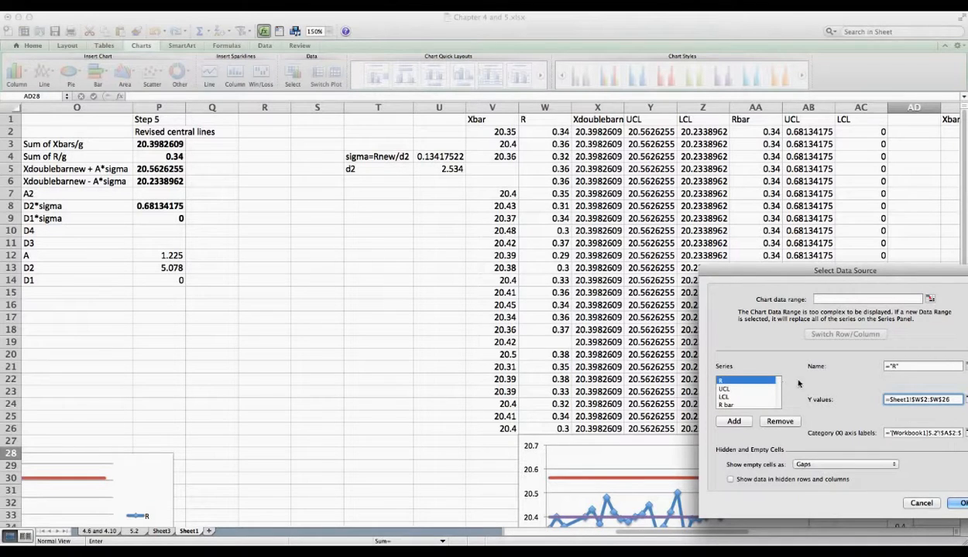
Step: Point the UCL, LCL and R bar series at Y2:Y26, Z2:Z26 and AA2:AA26
{"action": "left_click_drag", "start_coordinate": [860, 274], "coordinate": [688, 252]}
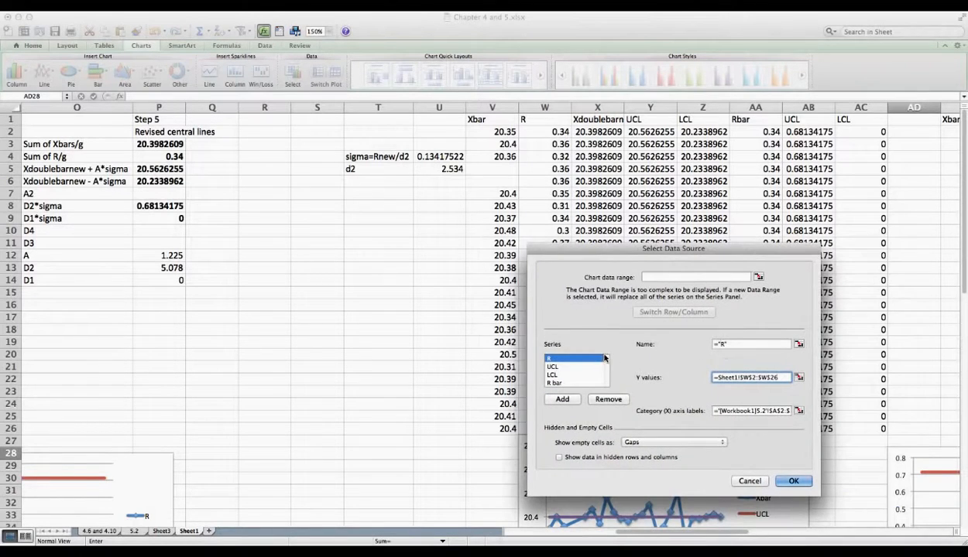
{"action": "left_click", "coordinate": [574, 367]}
{"action": "left_click", "coordinate": [798, 377]}
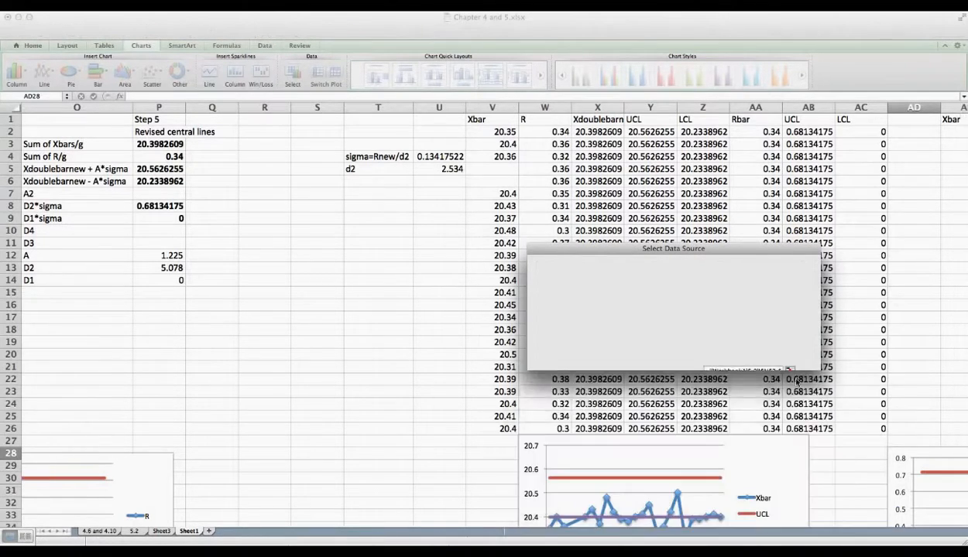
{"action": "left_click_drag", "start_coordinate": [651, 132], "coordinate": [645, 427]}
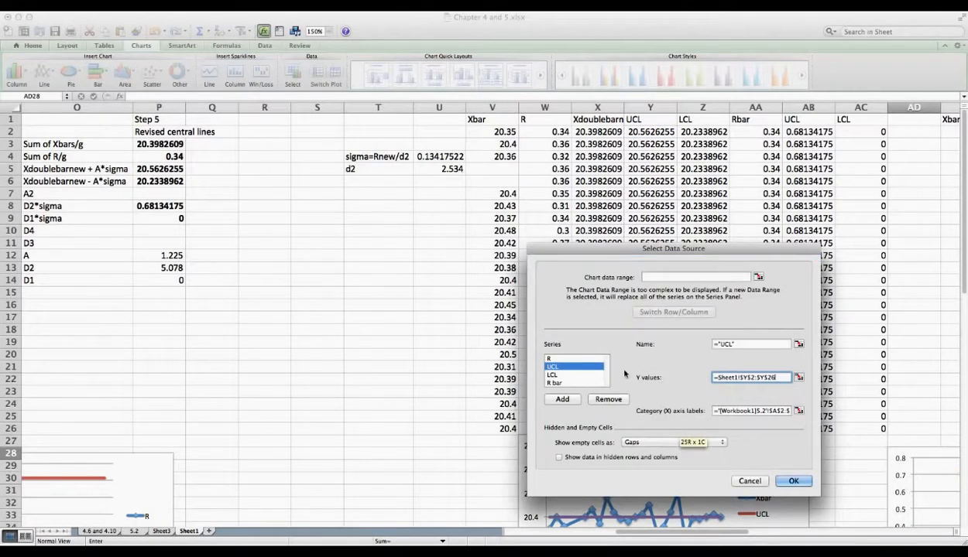
{"action": "left_click", "coordinate": [575, 376]}
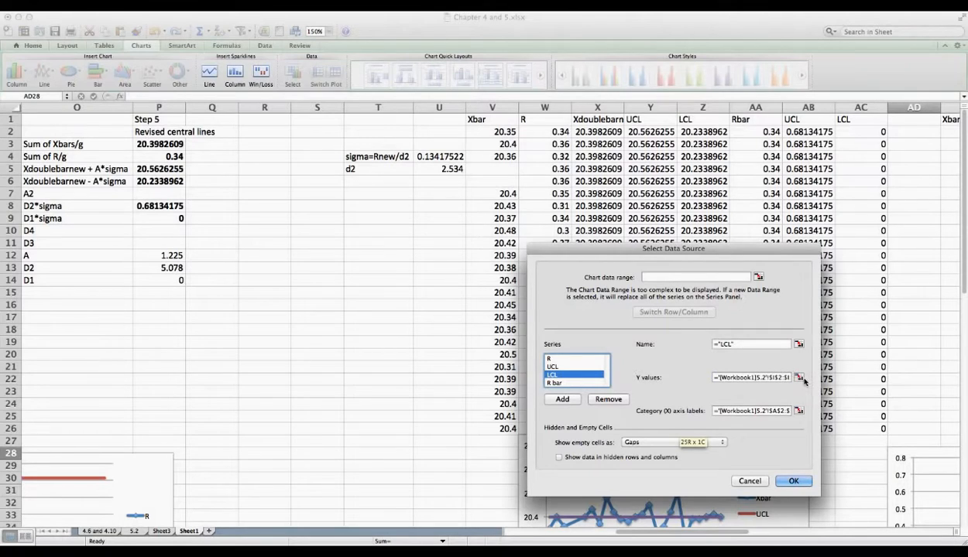
{"action": "left_click", "coordinate": [799, 378]}
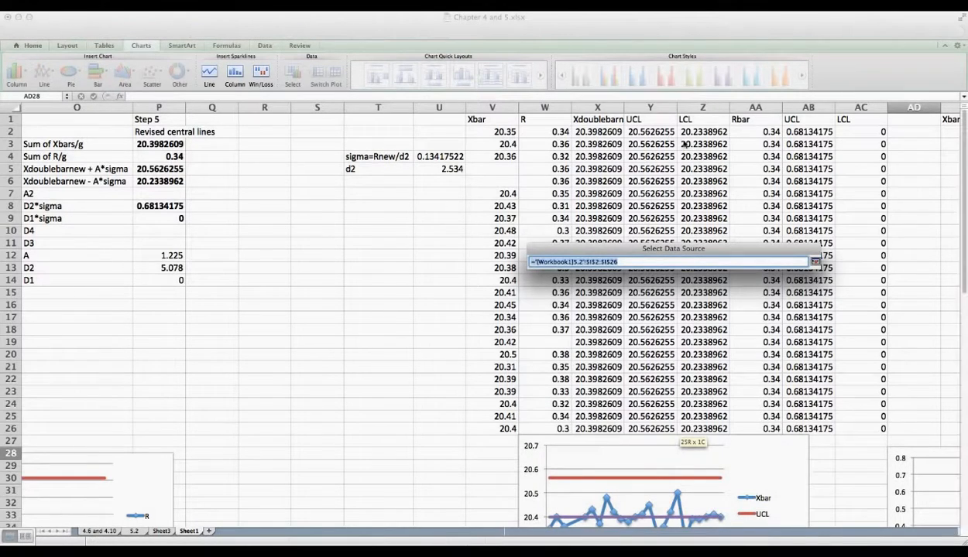
{"action": "left_click_drag", "start_coordinate": [697, 132], "coordinate": [697, 426]}
{"action": "left_click", "coordinate": [575, 383]}
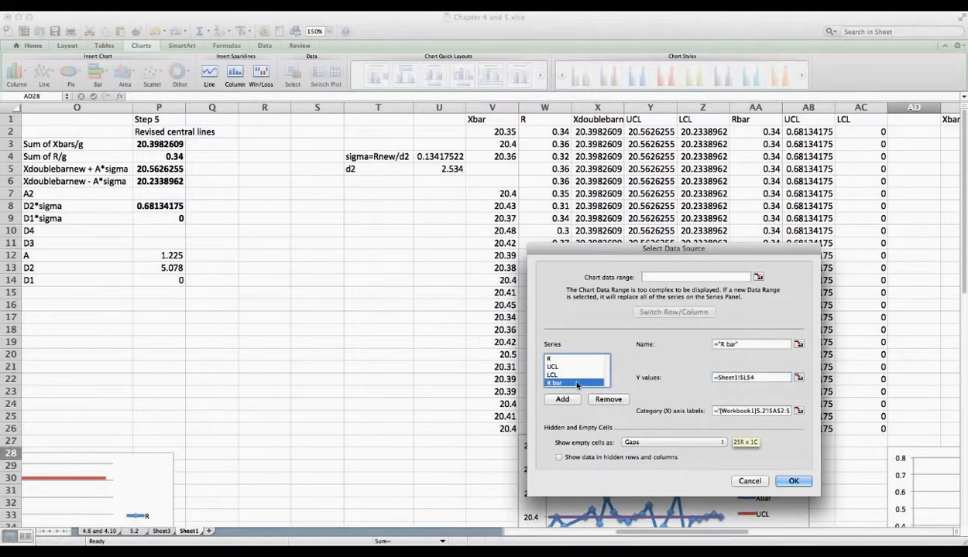
{"action": "left_click", "coordinate": [799, 377]}
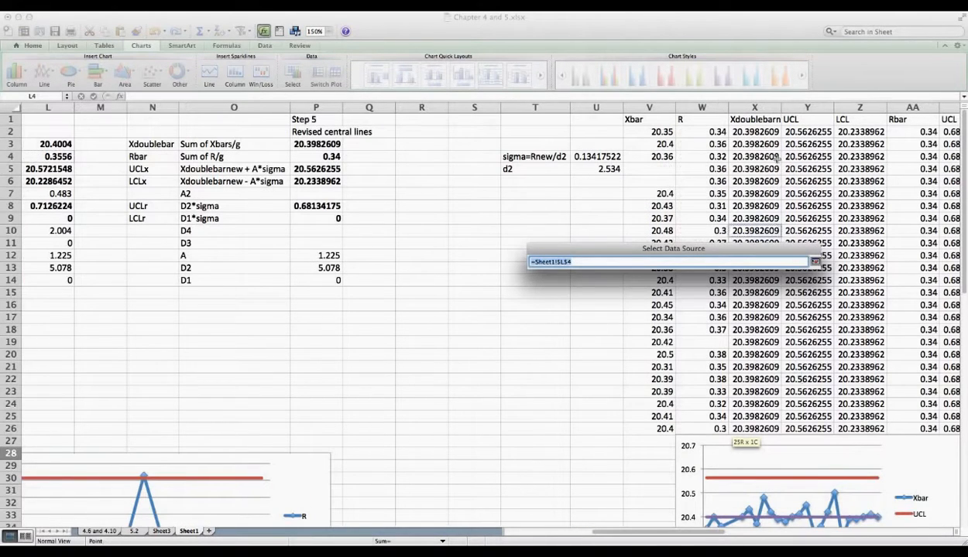
{"action": "left_click", "coordinate": [904, 143]}
{"action": "left_click_drag", "start_coordinate": [910, 133], "coordinate": [920, 429]}
{"action": "left_click", "coordinate": [796, 482]}
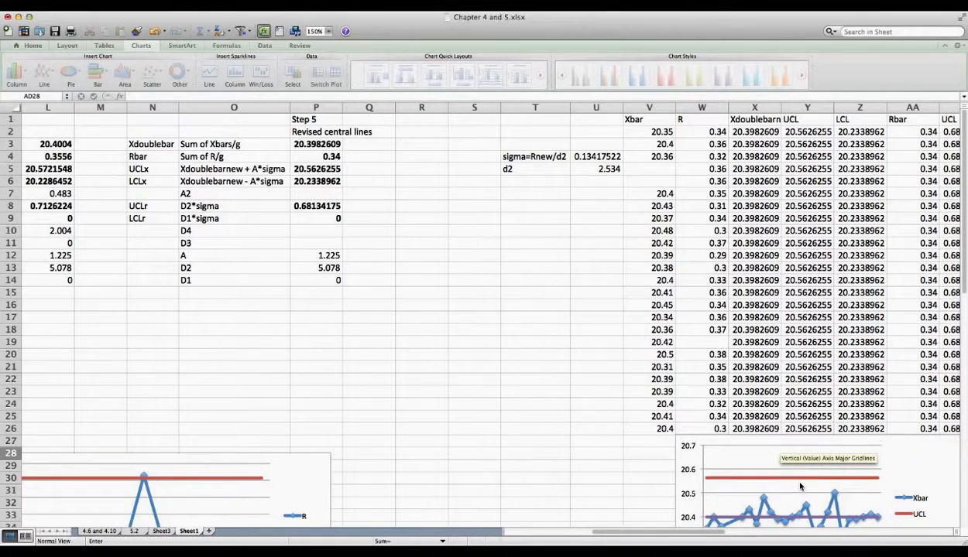
{"action": "scroll", "coordinate": [639, 406], "scroll_direction": "down", "scroll_amount": 5}
{"action": "scroll", "coordinate": [611, 402], "scroll_direction": "right", "scroll_amount": 3}
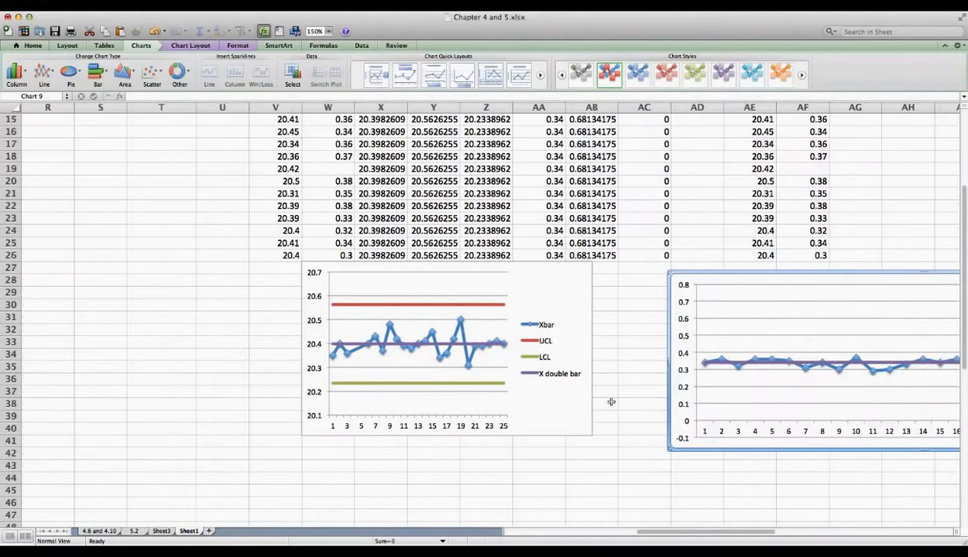
{"action": "scroll", "coordinate": [611, 402], "scroll_direction": "right", "scroll_amount": 3}
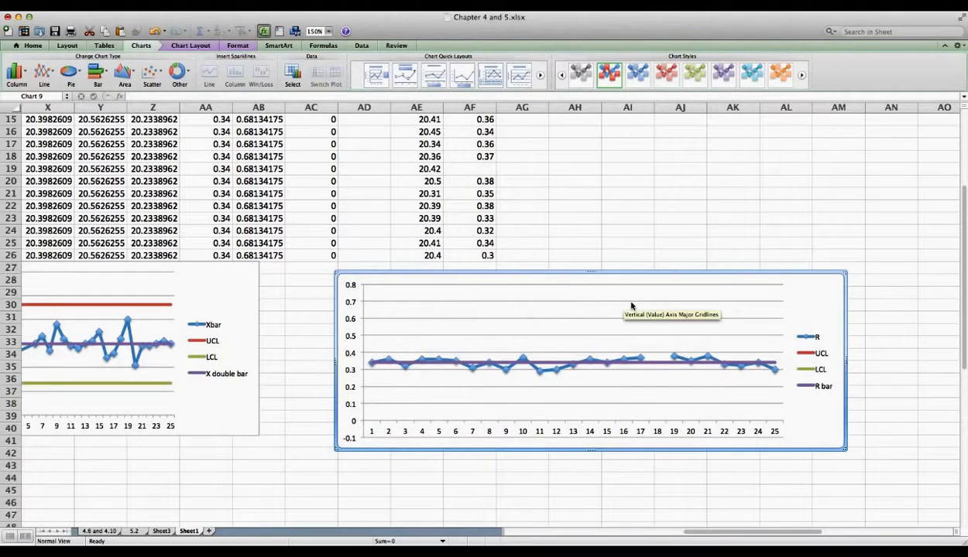
{"action": "scroll", "coordinate": [557, 312], "scroll_direction": "left", "scroll_amount": 10}
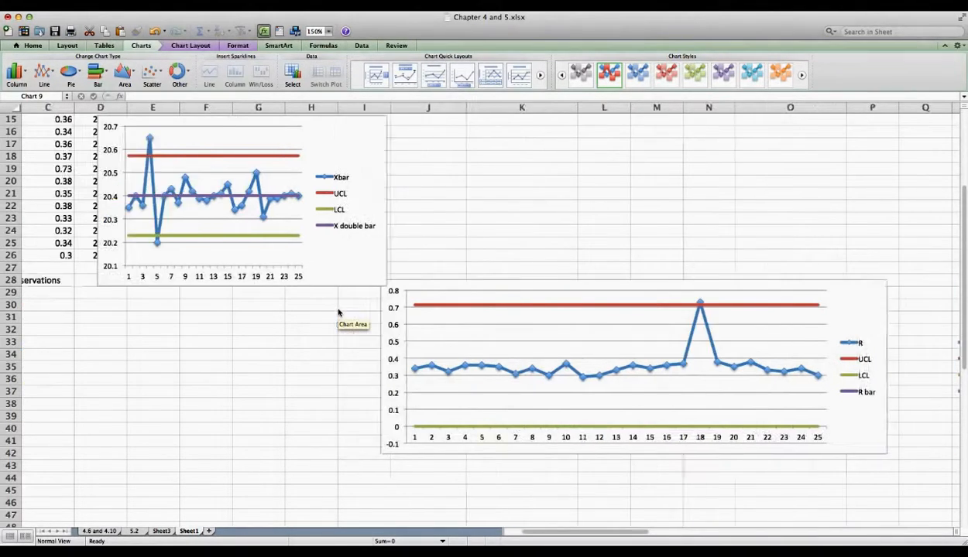
{"action": "scroll", "coordinate": [339, 313], "scroll_direction": "left", "scroll_amount": 2}
{"action": "scroll", "coordinate": [337, 314], "scroll_direction": "up", "scroll_amount": 5}
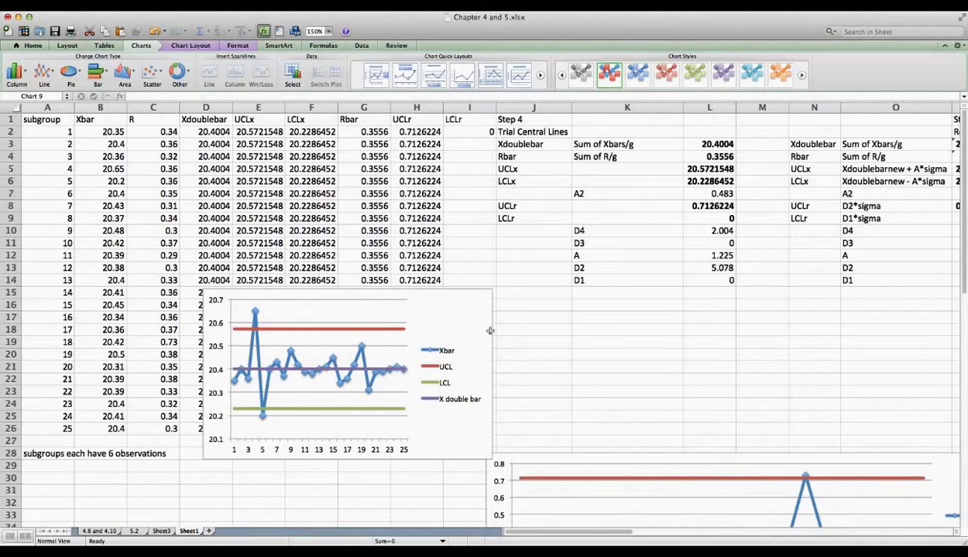
{"action": "left_click", "coordinate": [502, 329]}
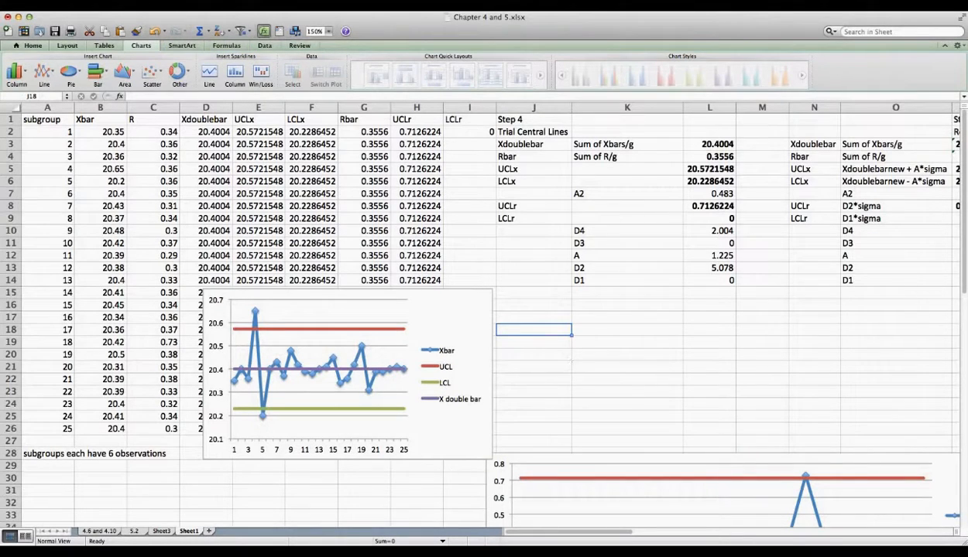